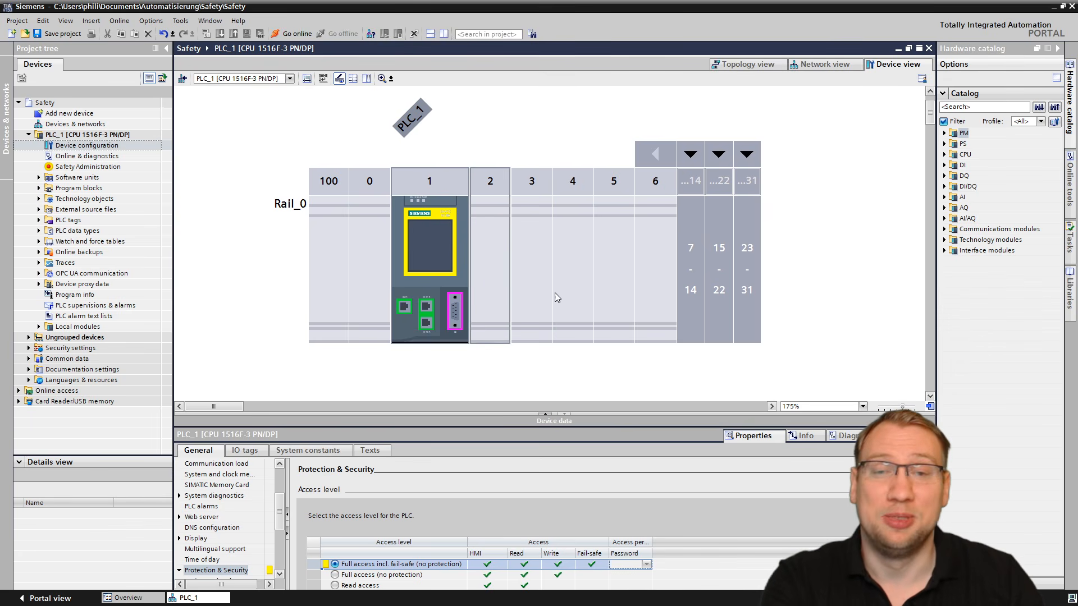
- Review the Protection & Security access level settings of the CPU in slot 1
click(829, 308)
click(440, 247)
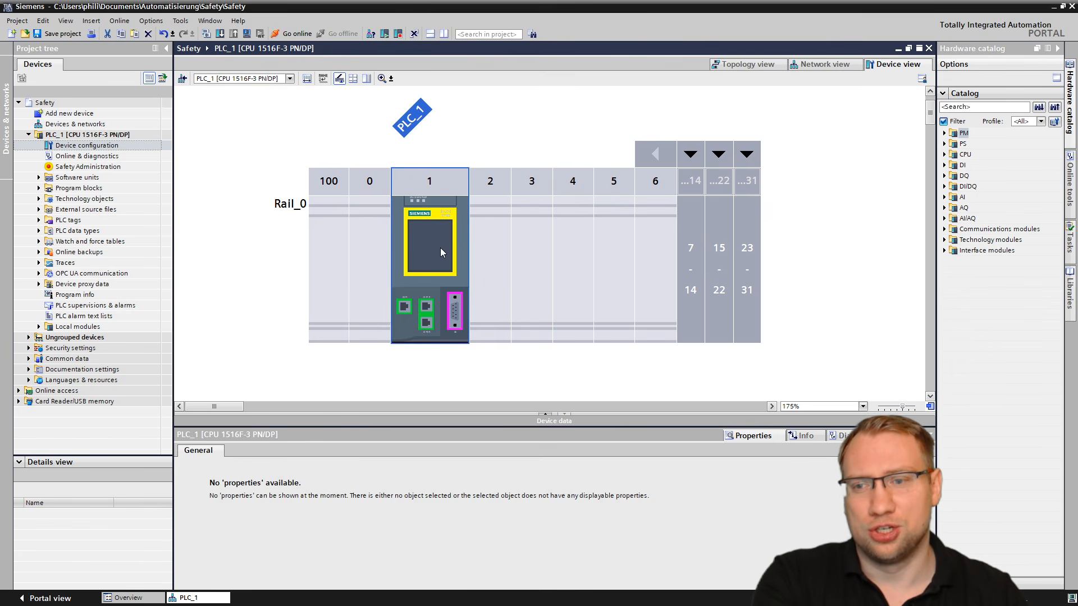
drag(425, 427, 425, 256)
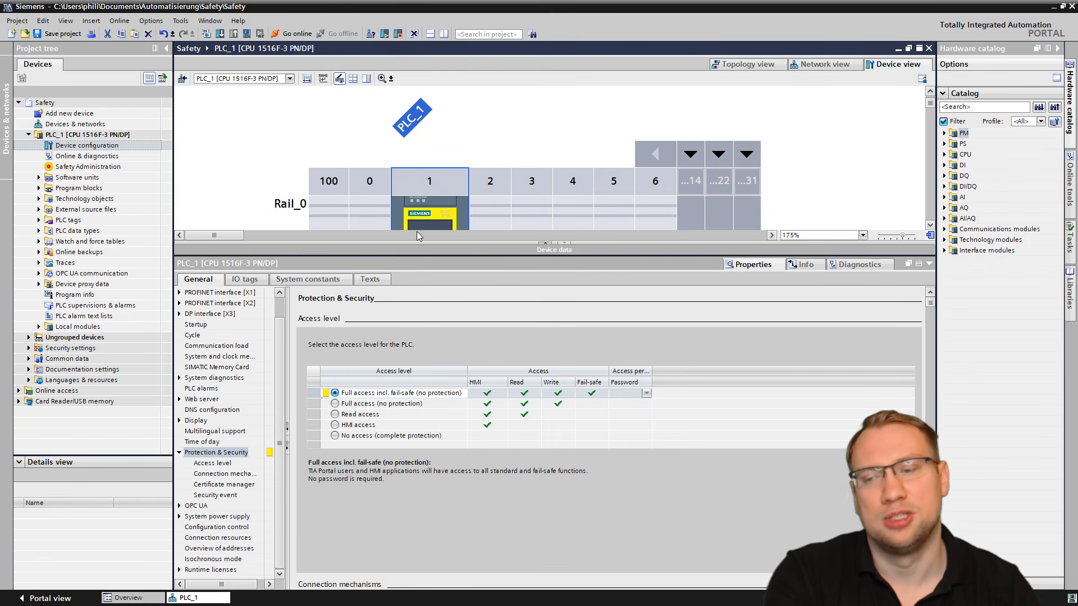
click(220, 452)
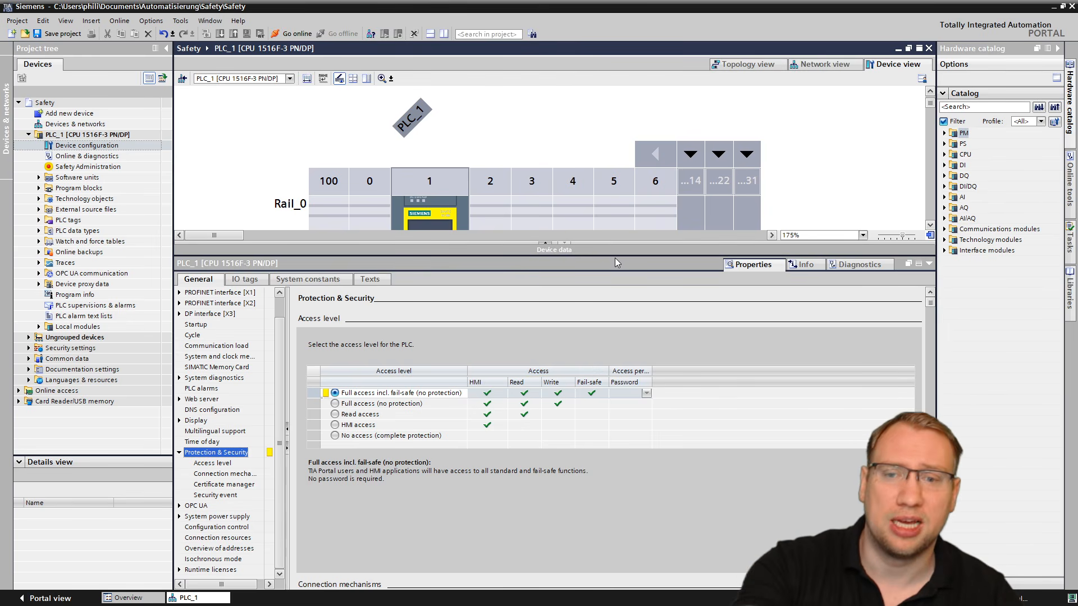
drag(615, 258, 625, 358)
click(502, 239)
scroll(494, 240, down, 1)
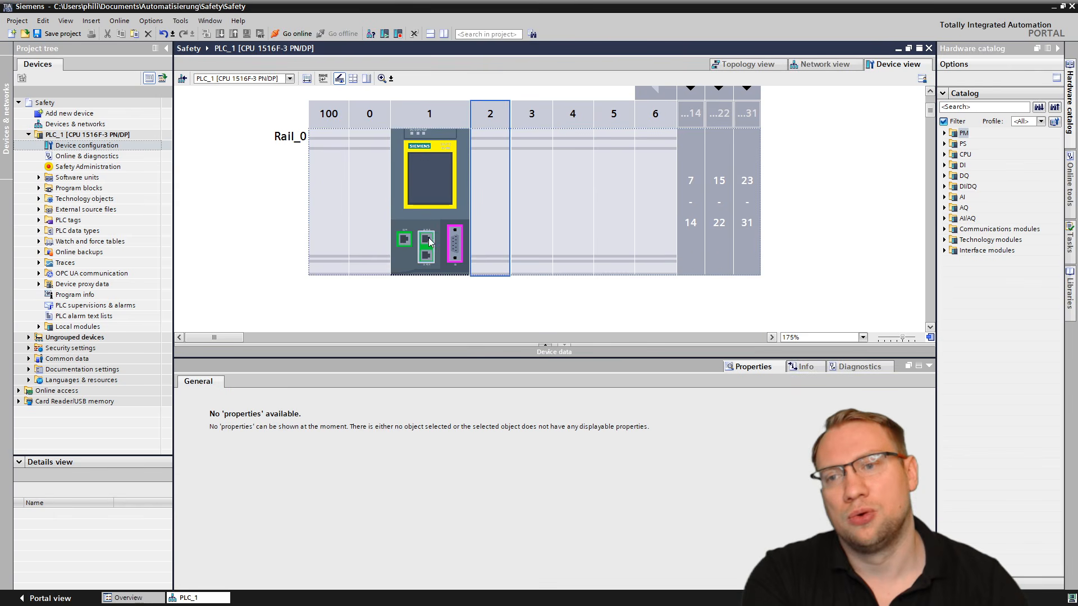
click(406, 174)
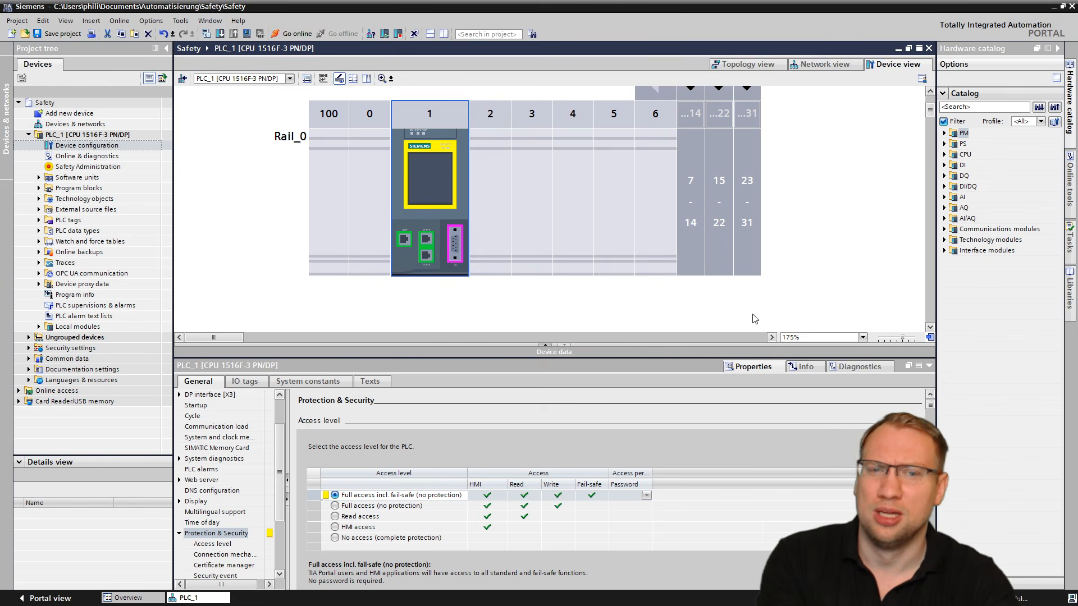
- Add the fail-safe digital input module F-DI 16x24V DC (6ES7 526-1BH00-0AB0) to slot 2 of the rack
click(961, 166)
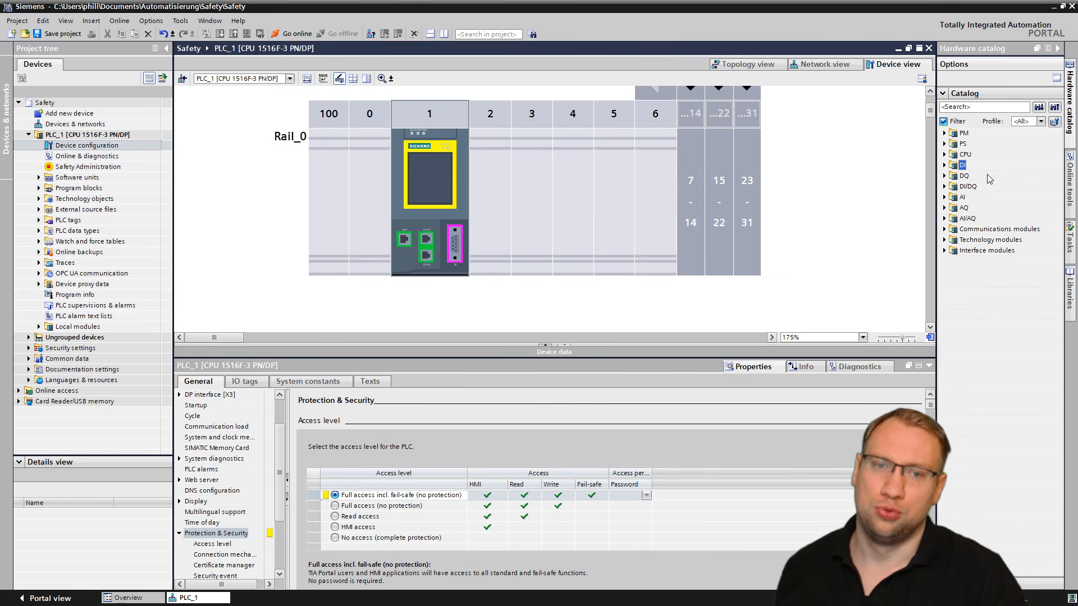
click(944, 165)
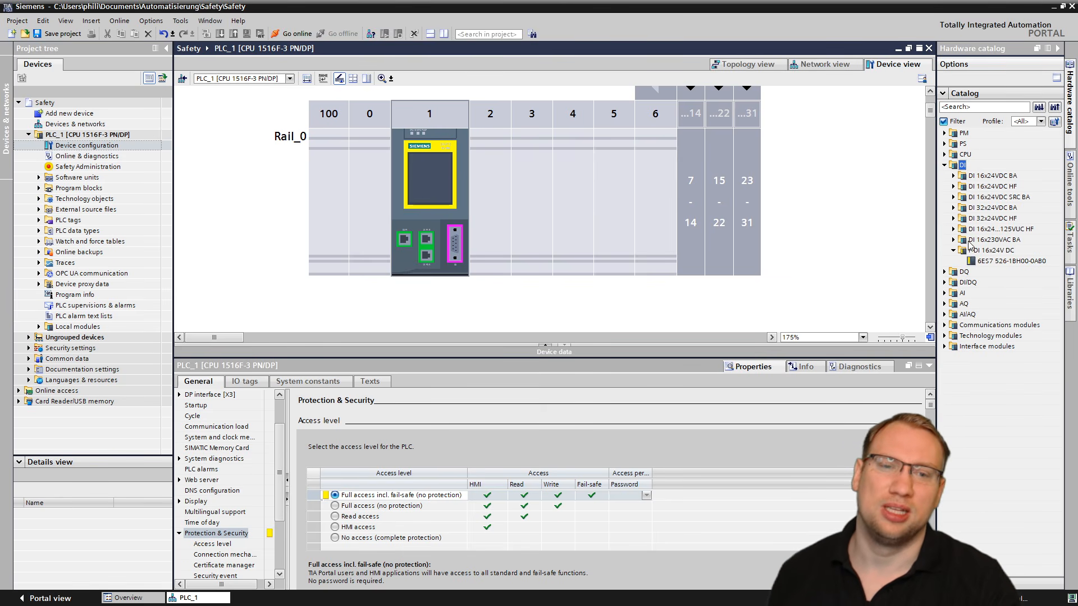
click(953, 250)
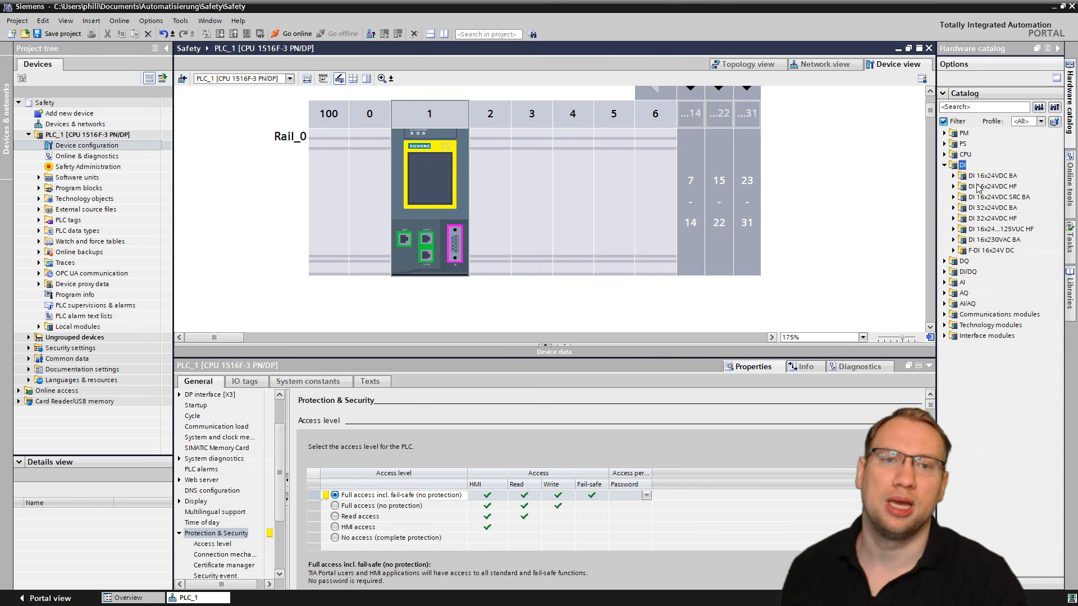
click(980, 178)
click(983, 251)
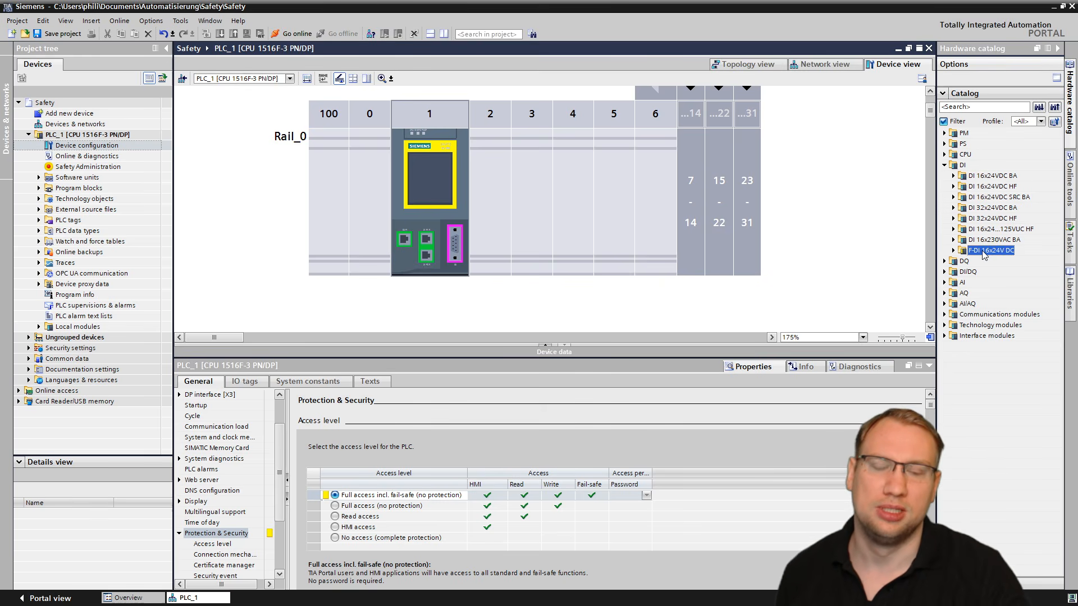
click(954, 251)
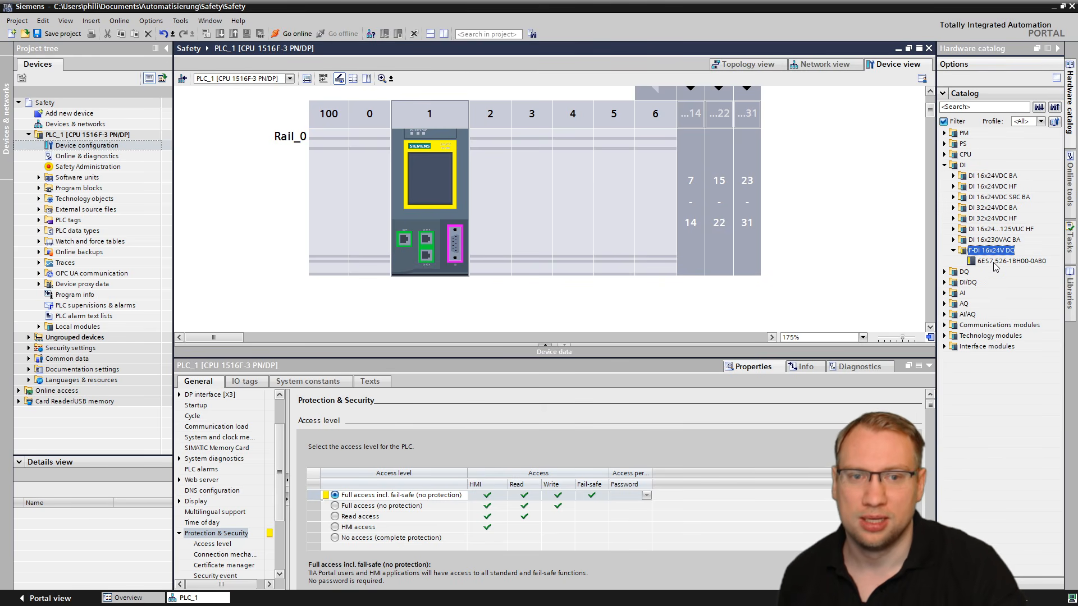
drag(997, 265, 542, 306)
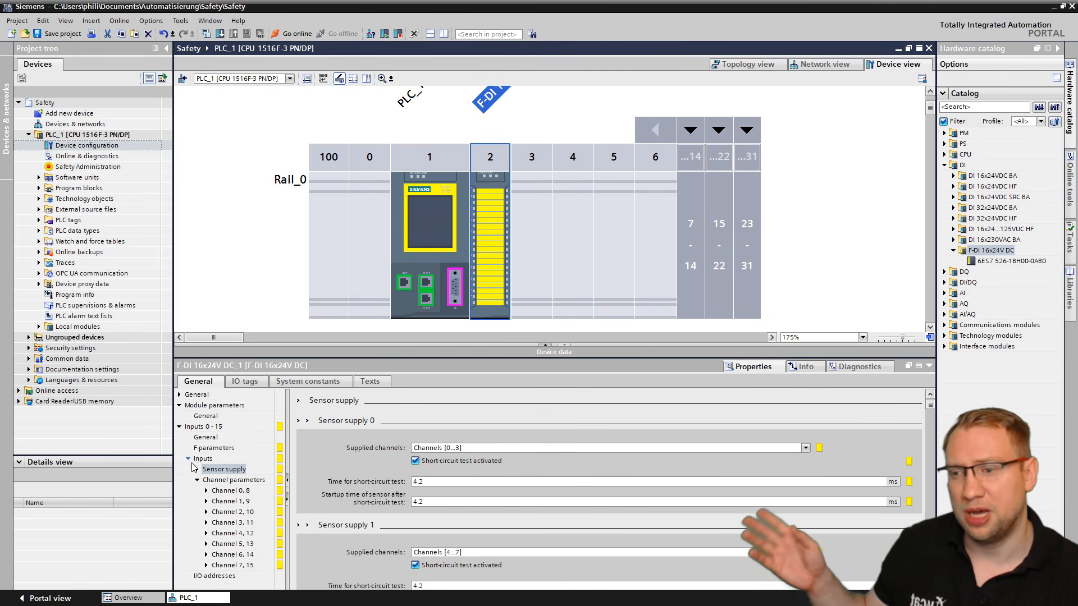
- View the Inputs 0 - 15 properties of the fail-safe input module in slot 2
click(179, 427)
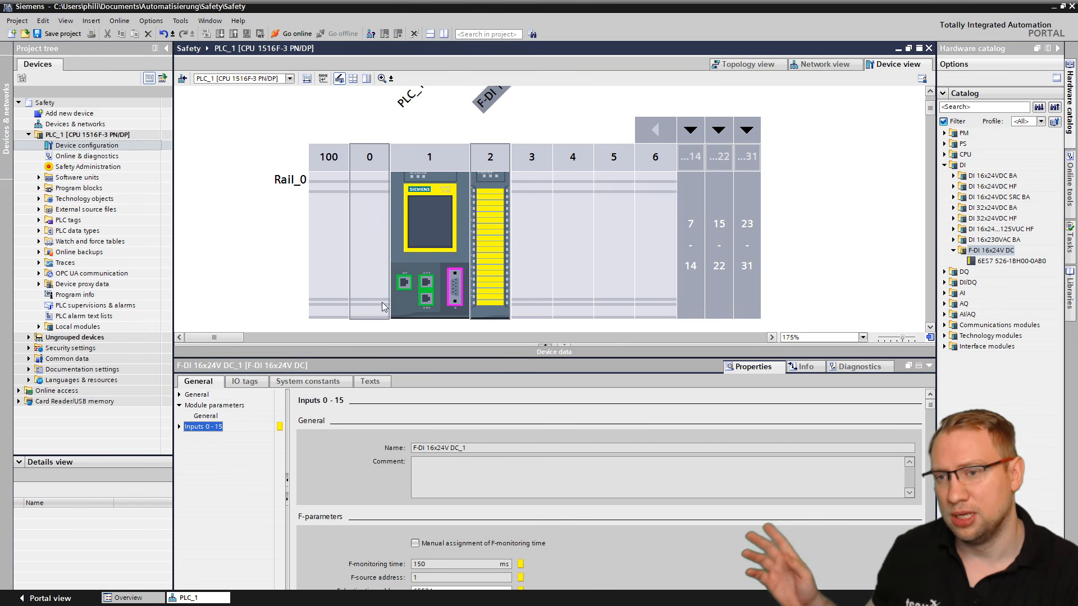
click(491, 248)
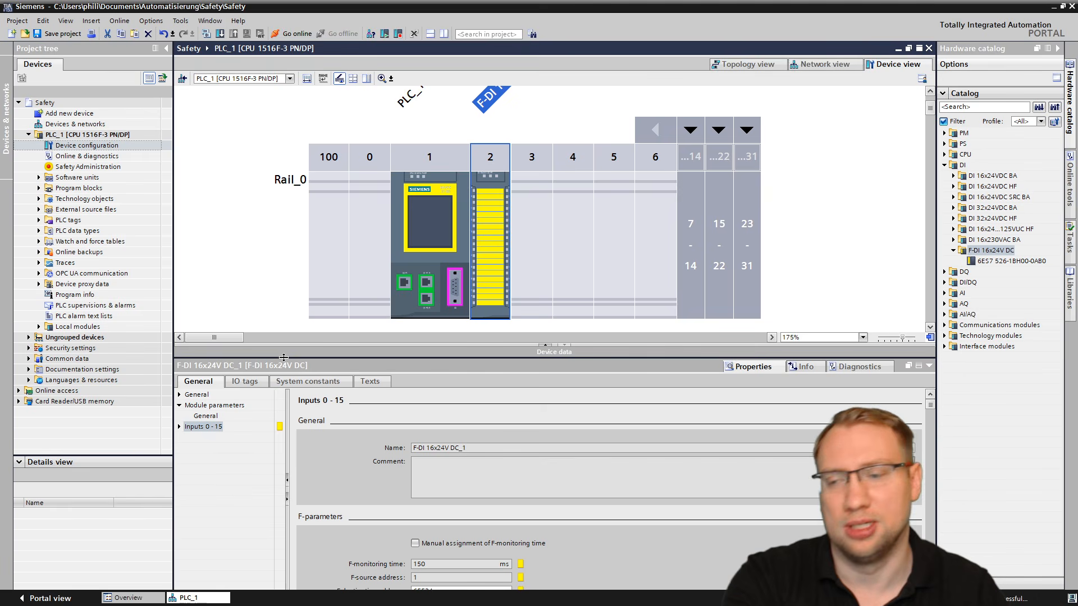
drag(284, 358, 302, 291)
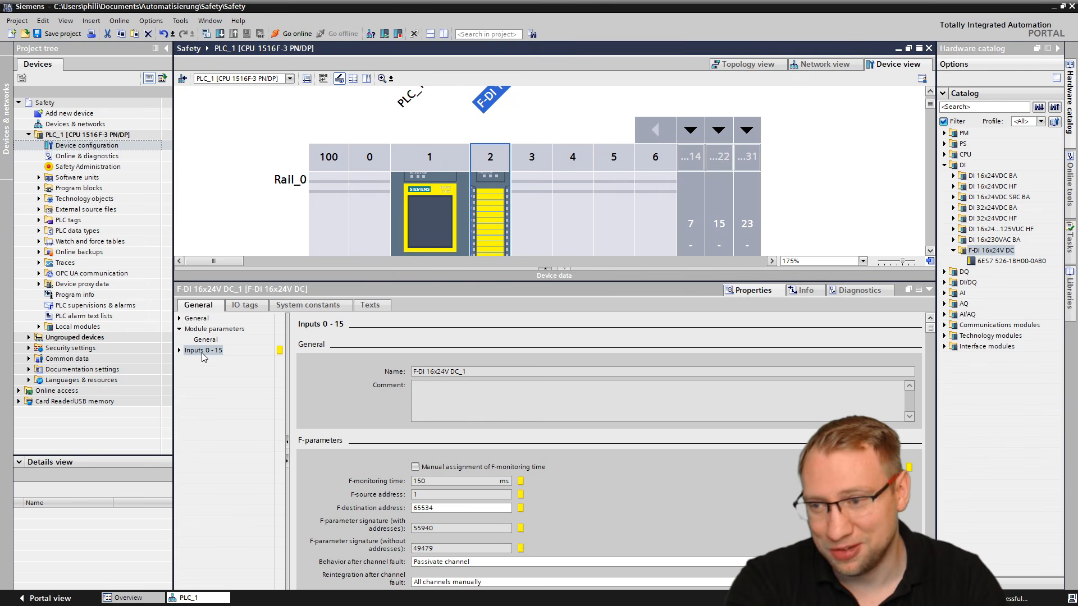
click(191, 351)
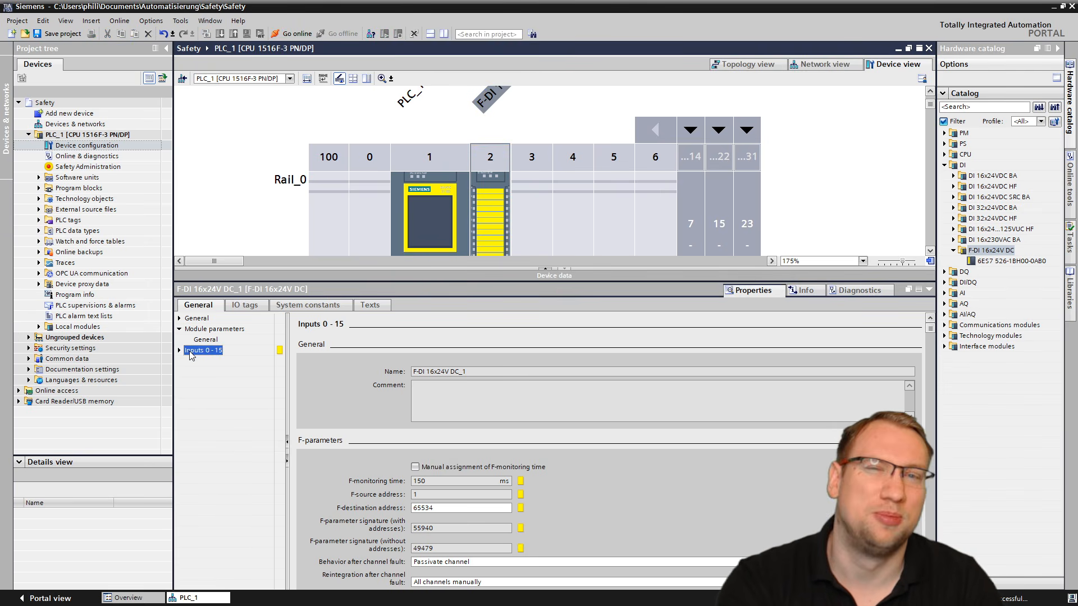
- Examine the input channel addresses on the fail-safe module in slot 2 up close
click(497, 221)
scroll(497, 221, up, 3)
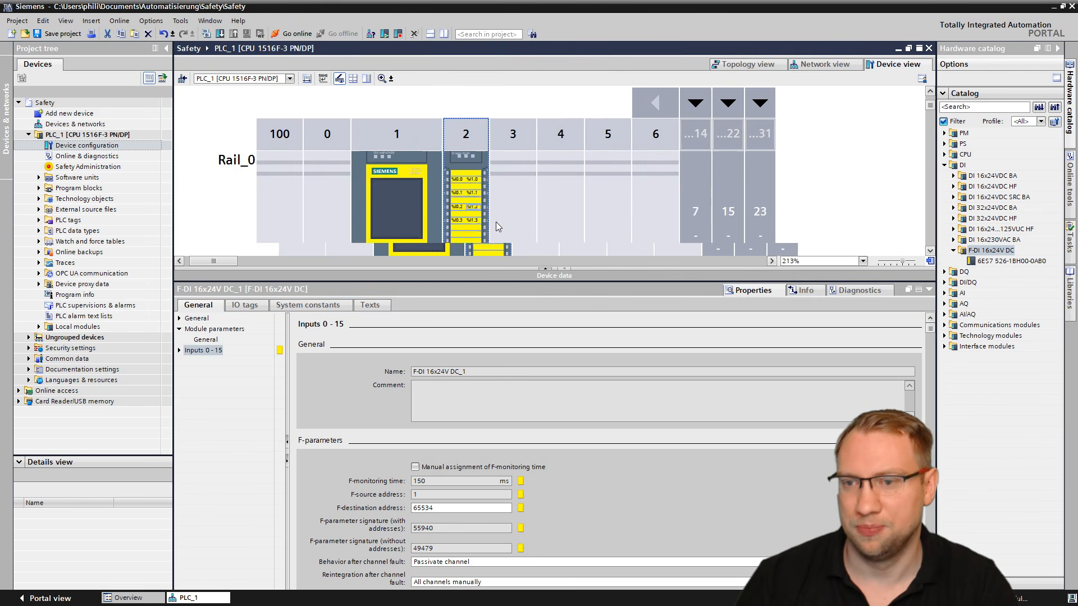
scroll(496, 225, up, 1)
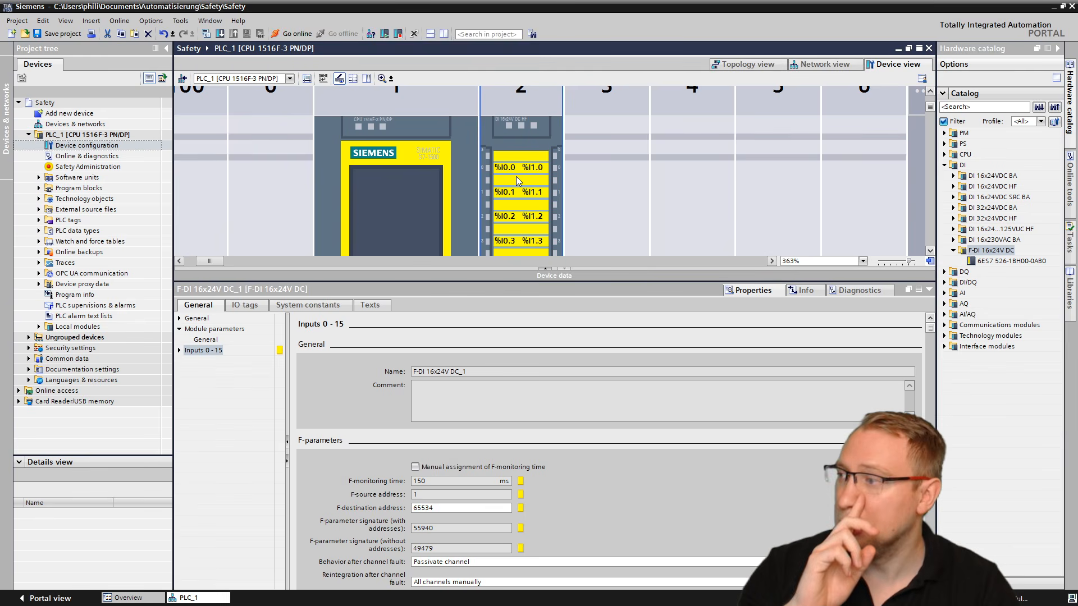
drag(508, 281, 509, 392)
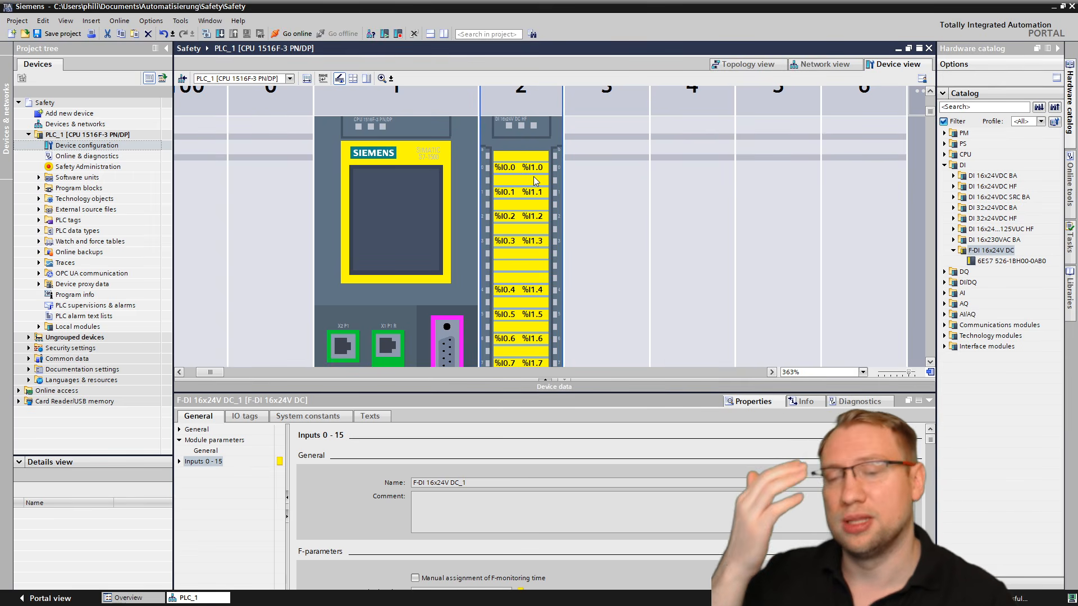
click(628, 228)
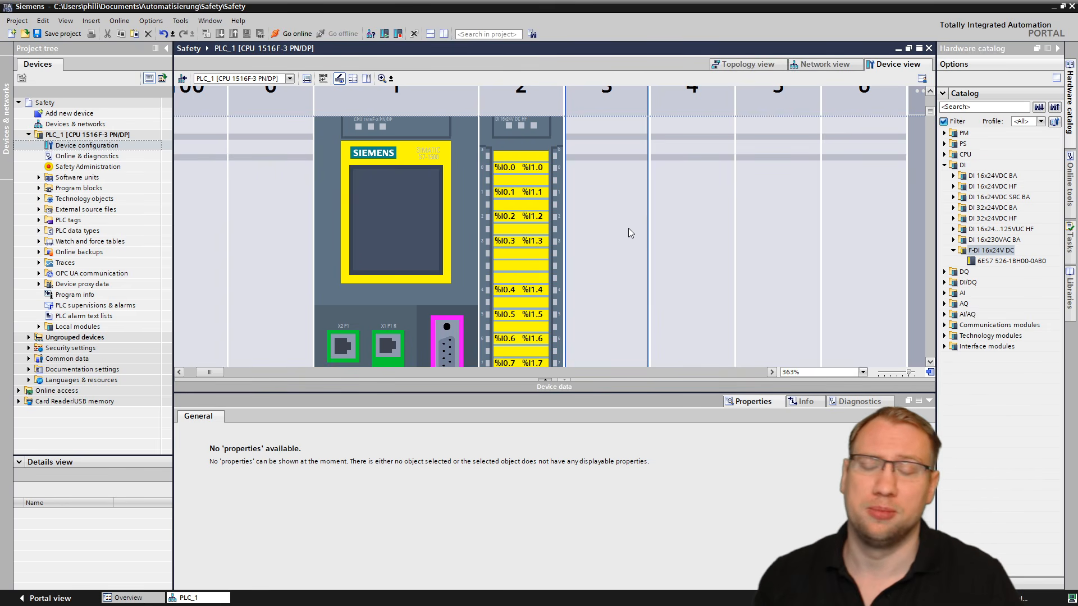
- Review the fail-safe input module's general information, module parameters and Inputs 0 - 15 properties
click(541, 140)
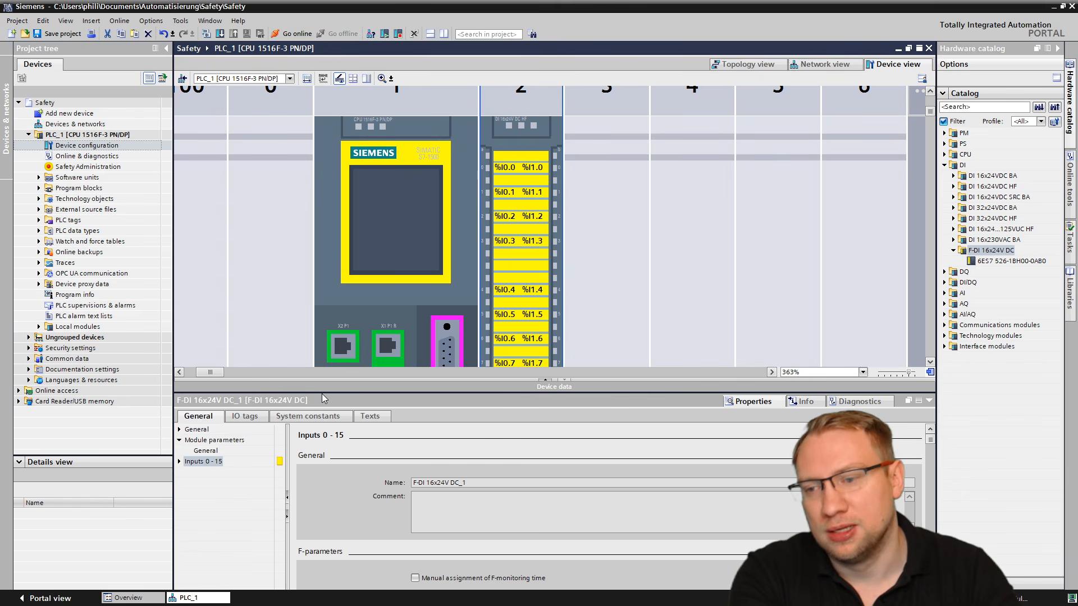
drag(322, 393, 321, 282)
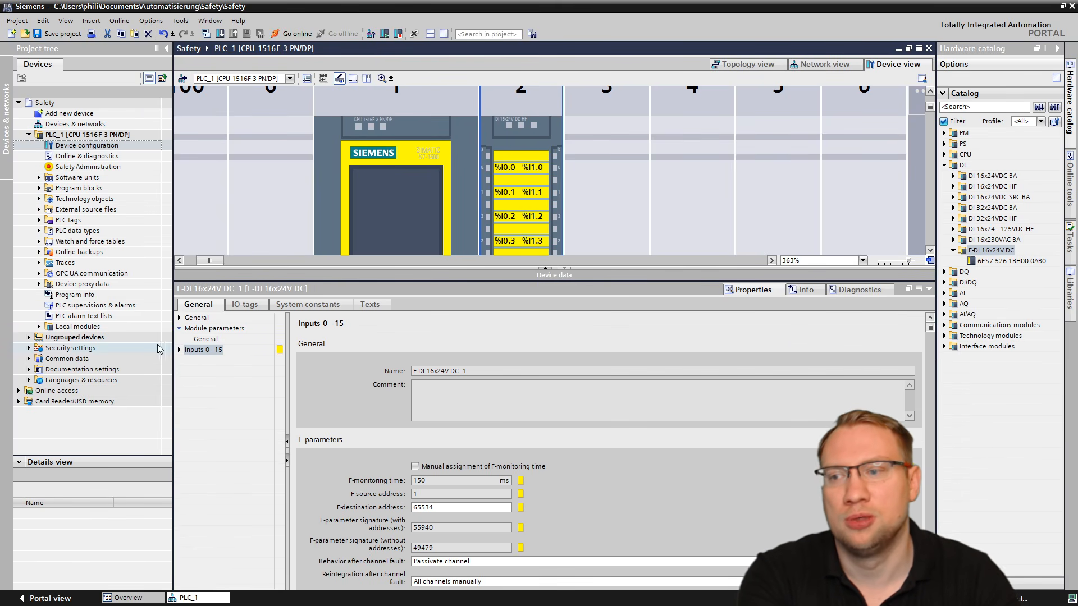
click(179, 328)
click(205, 318)
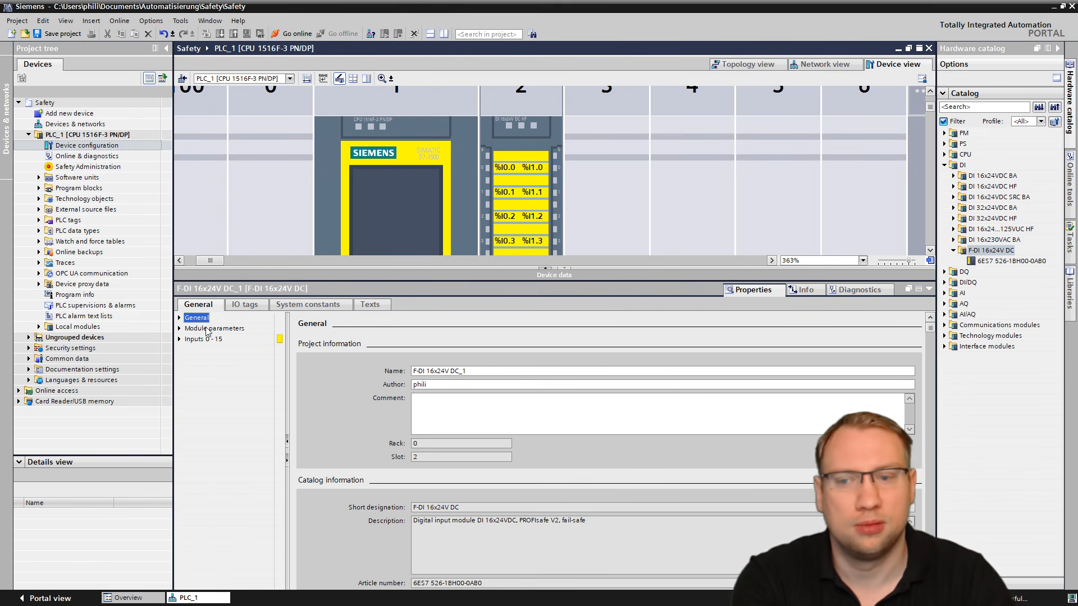
click(231, 330)
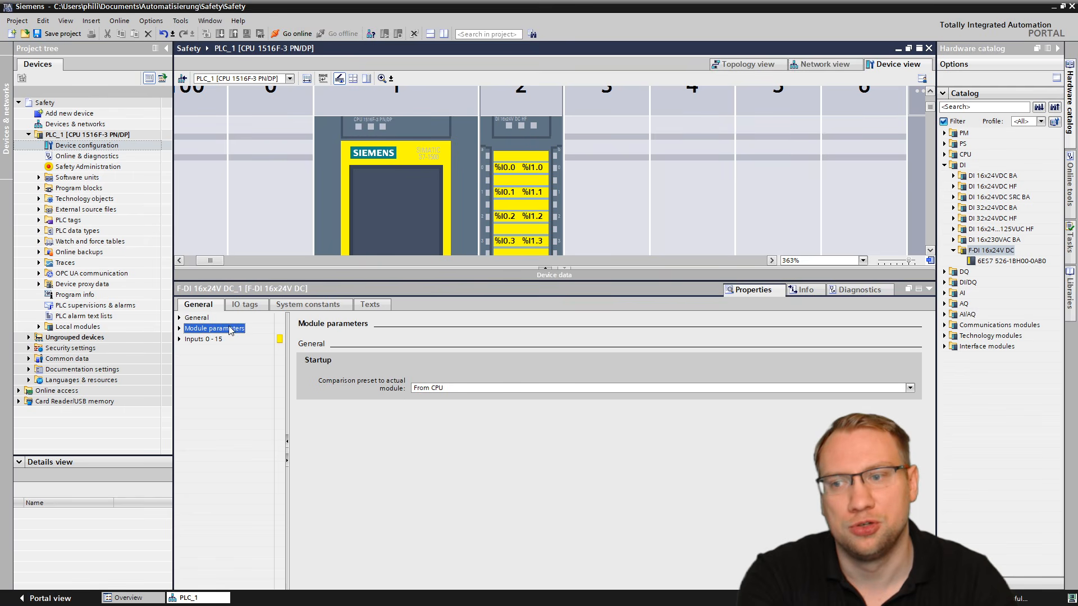
click(206, 340)
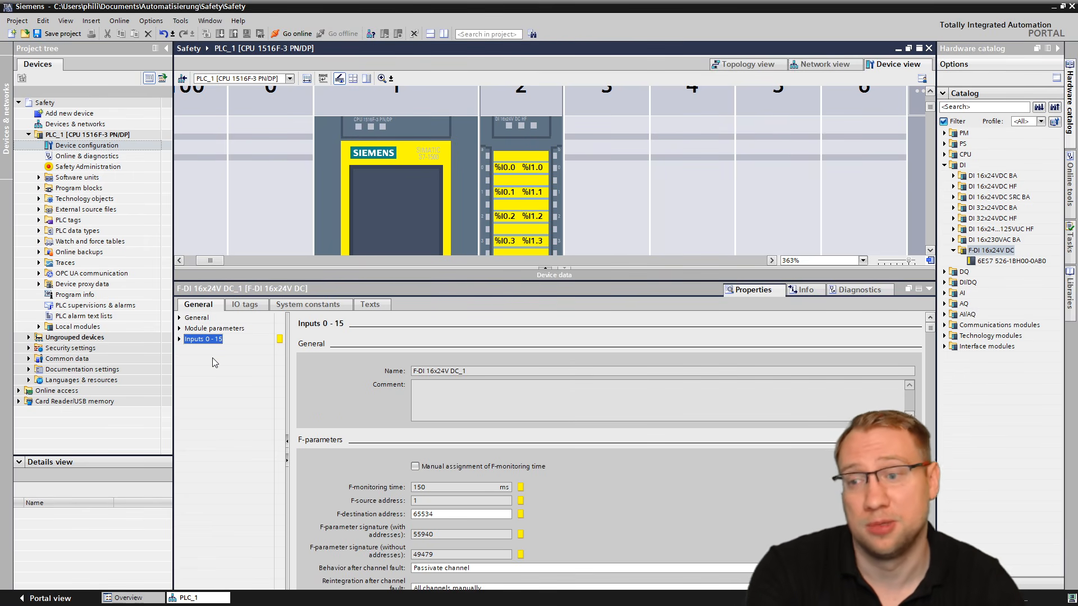
- Look through the I/O addresses, sensor supply inputs and F-parameters within the module's Inputs 0 - 15 properties
click(179, 339)
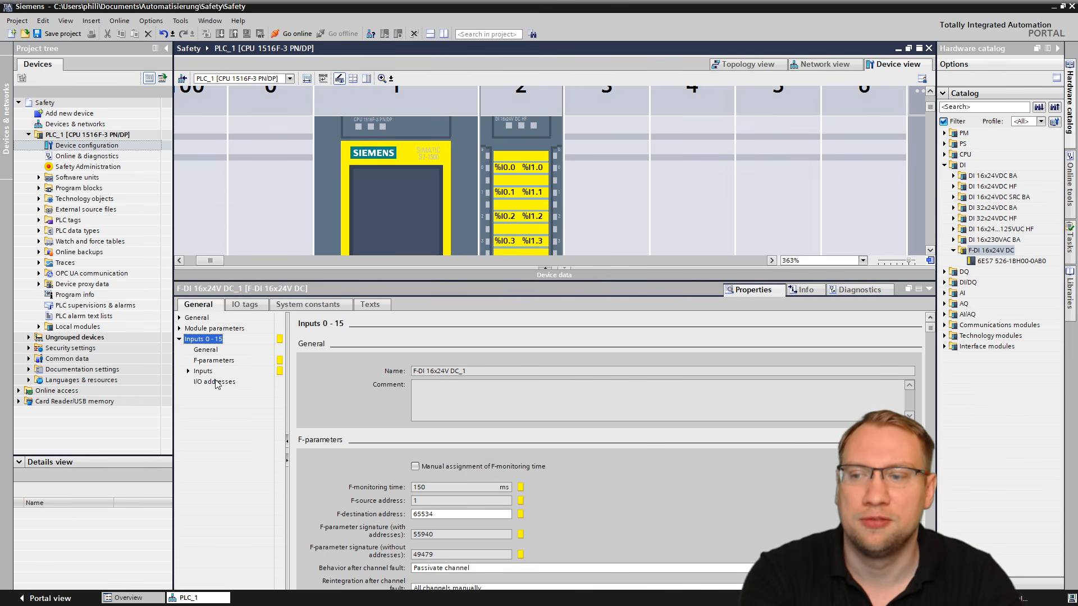
click(211, 350)
click(215, 382)
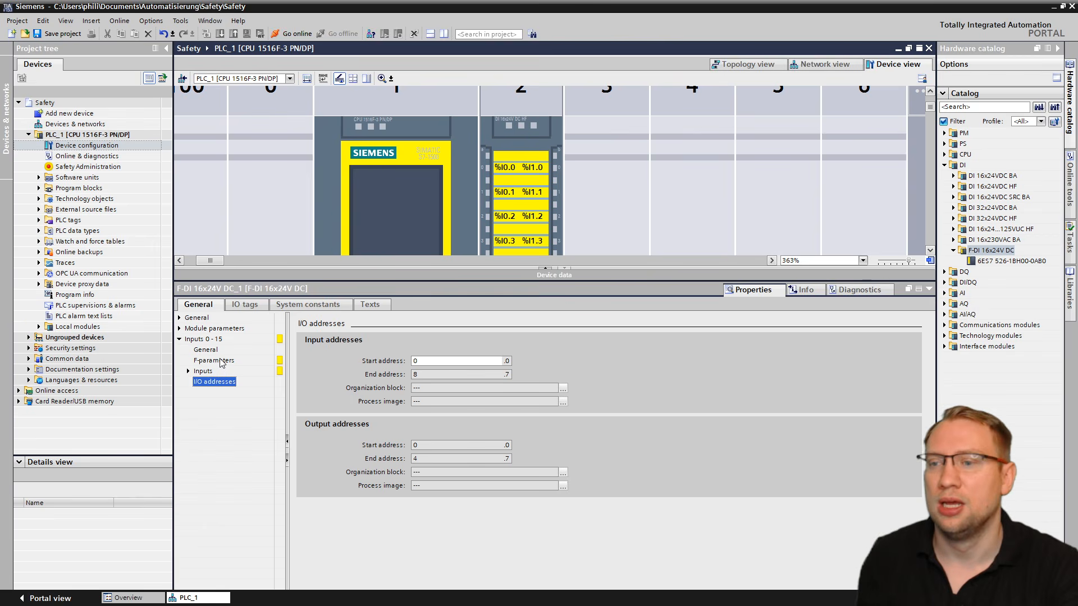
click(219, 361)
click(202, 371)
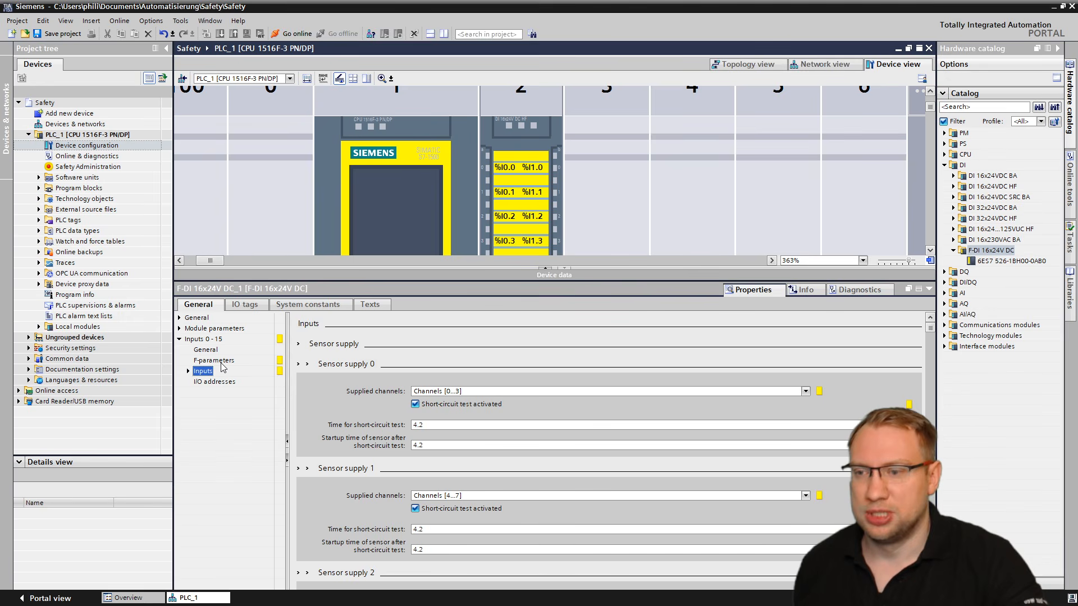
click(219, 363)
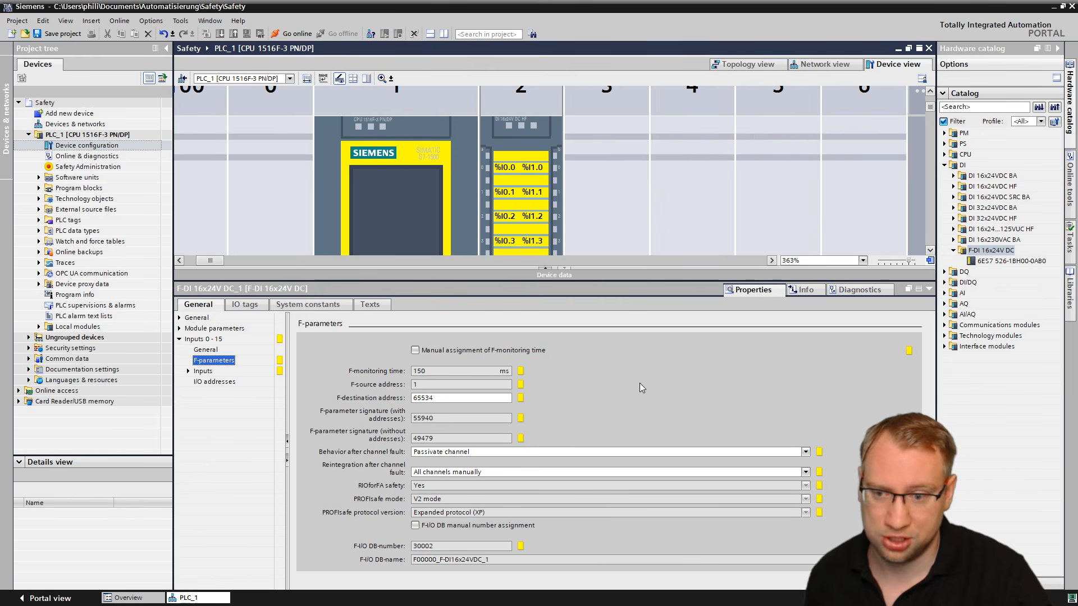
- Examine the manual F-monitoring time option, the F-destination address and the F-parameter signature with addresses
click(416, 350)
click(415, 351)
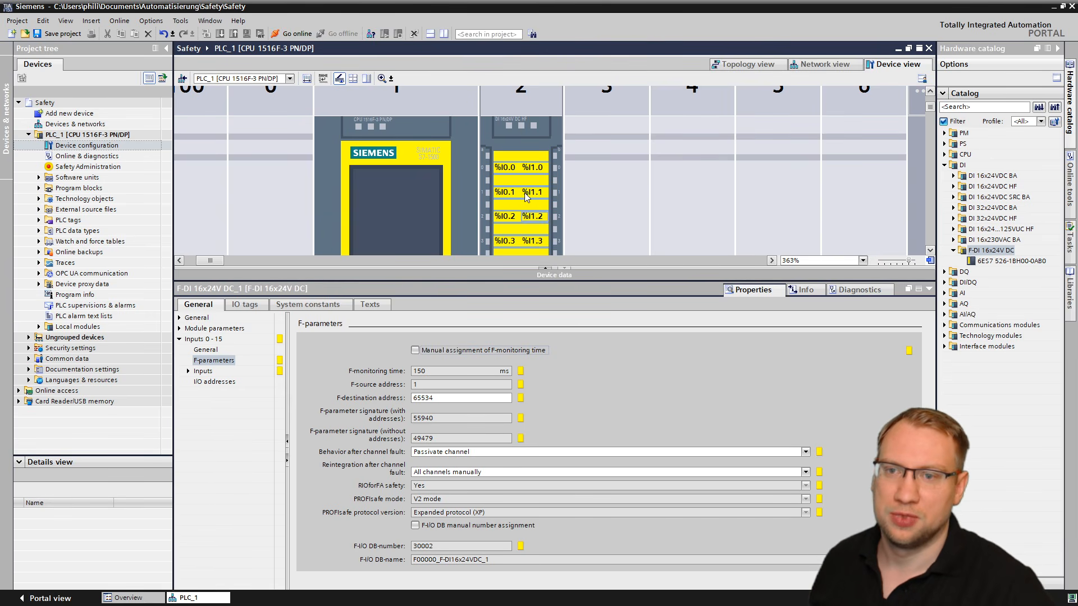
click(512, 139)
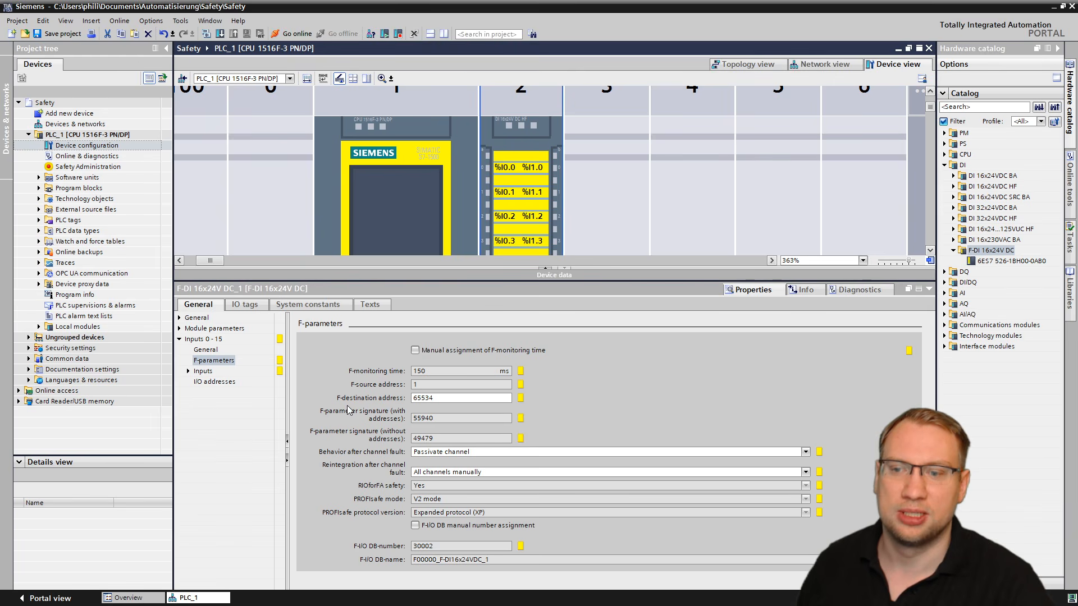
drag(437, 395, 408, 397)
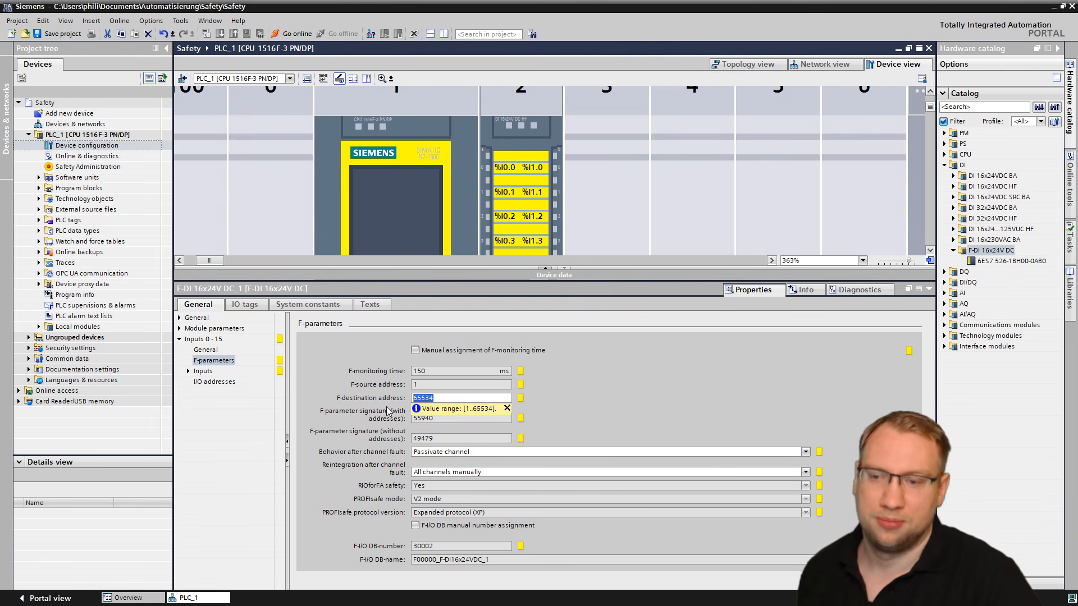
drag(430, 419, 412, 419)
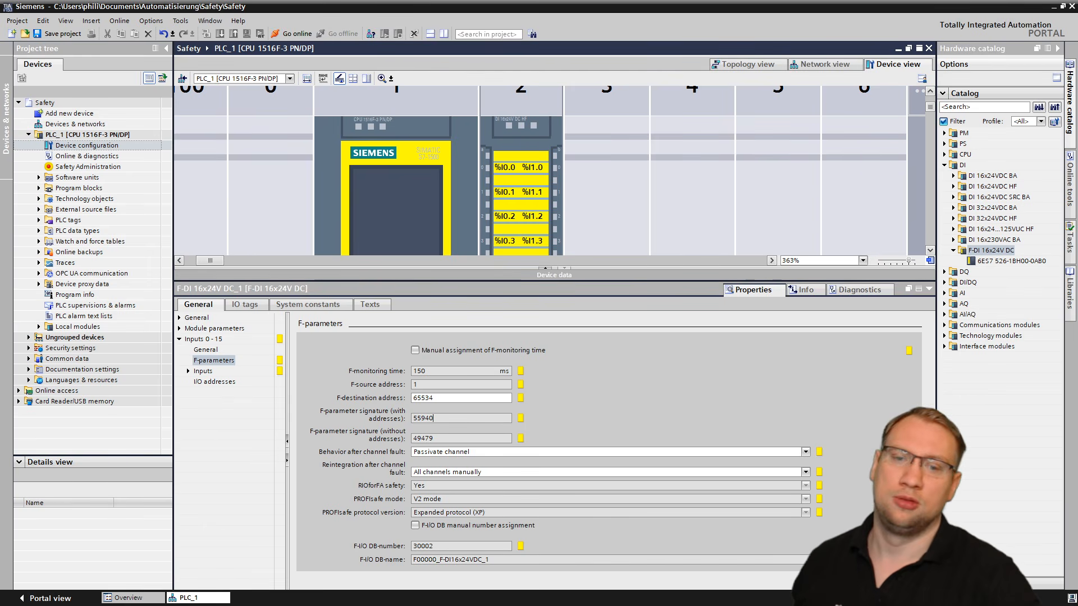
- Keep Passivate channel as the behavior after channel fault, try the automatic and adjustable reintegration options, and restore All channels manually
click(574, 452)
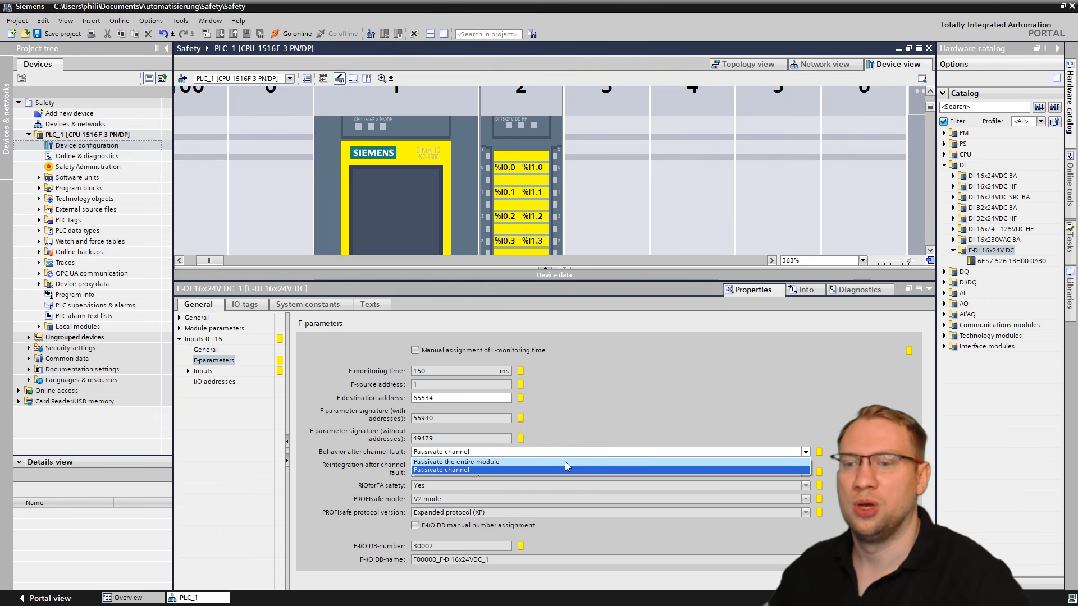
click(780, 470)
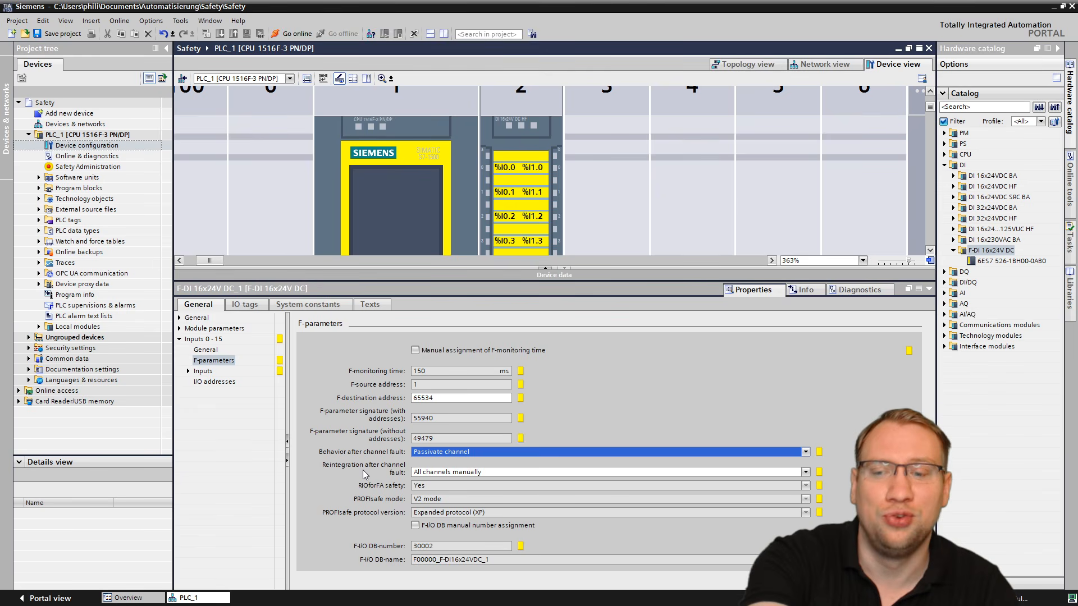
click(494, 474)
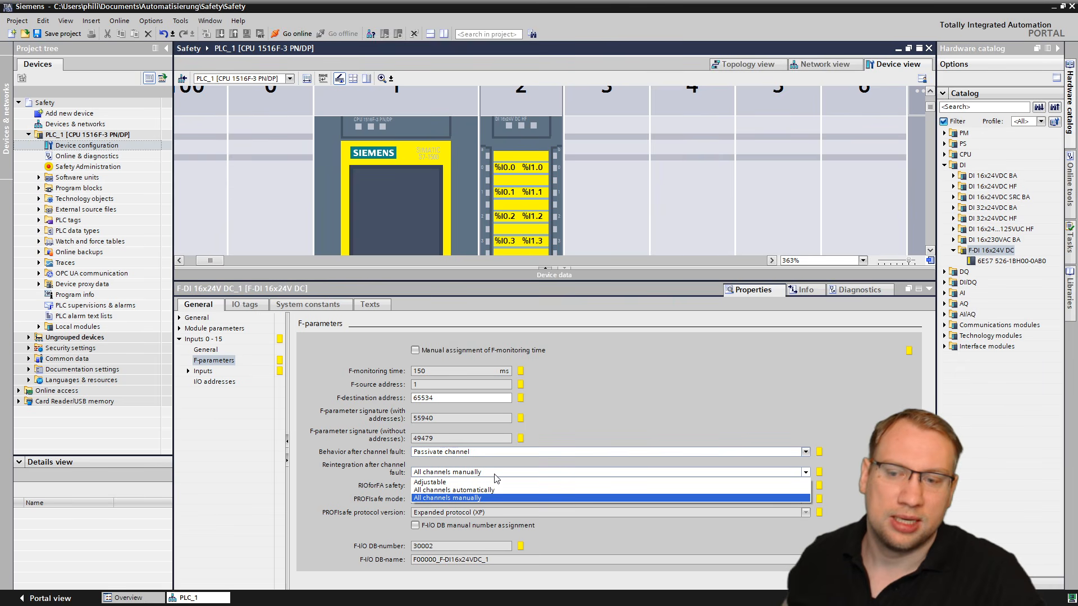
click(457, 490)
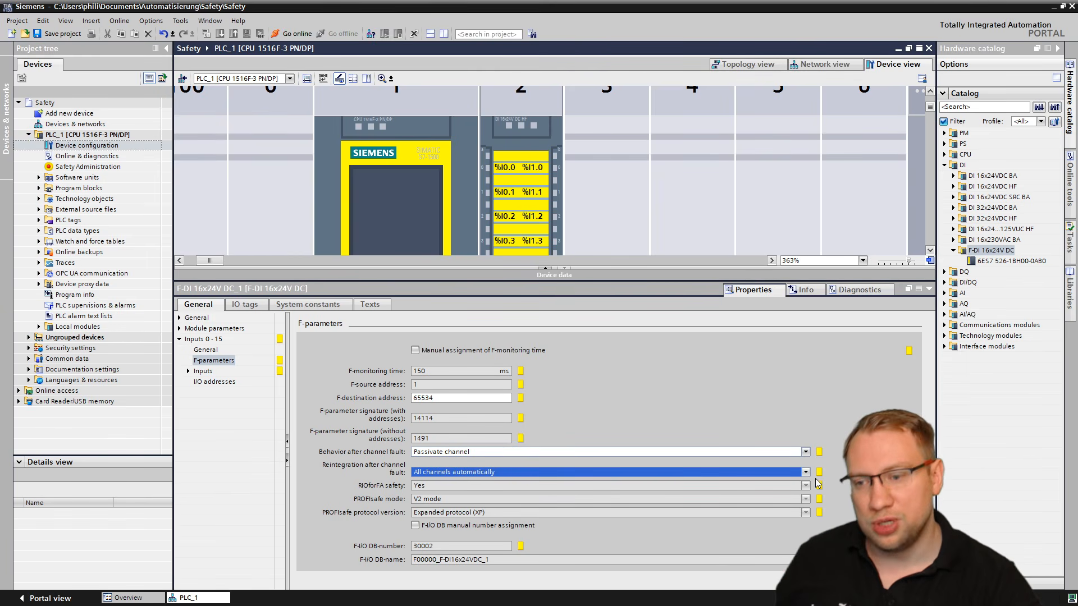
click(674, 473)
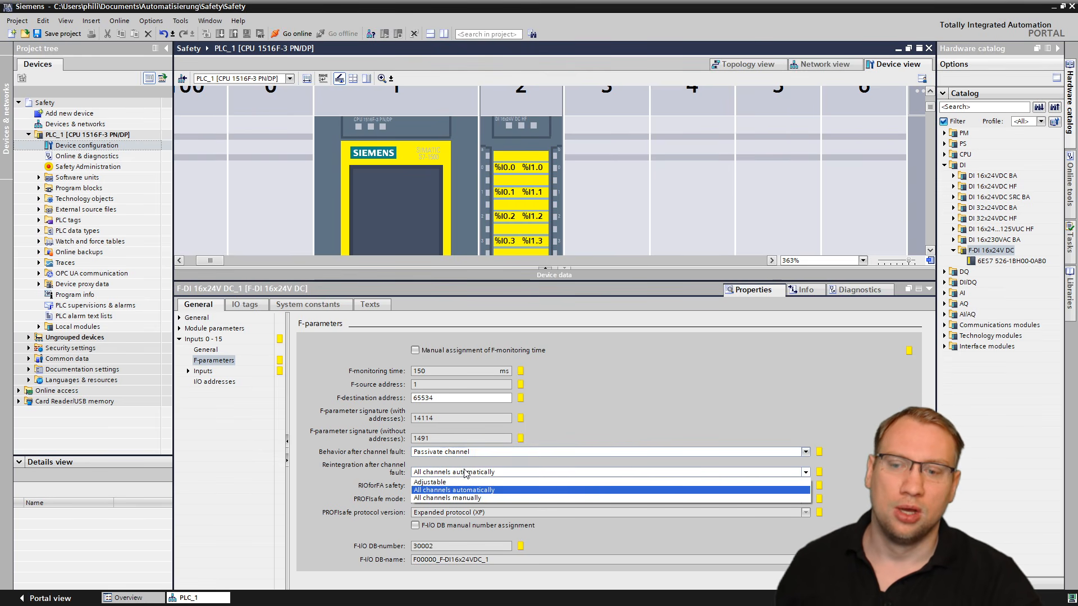
click(451, 482)
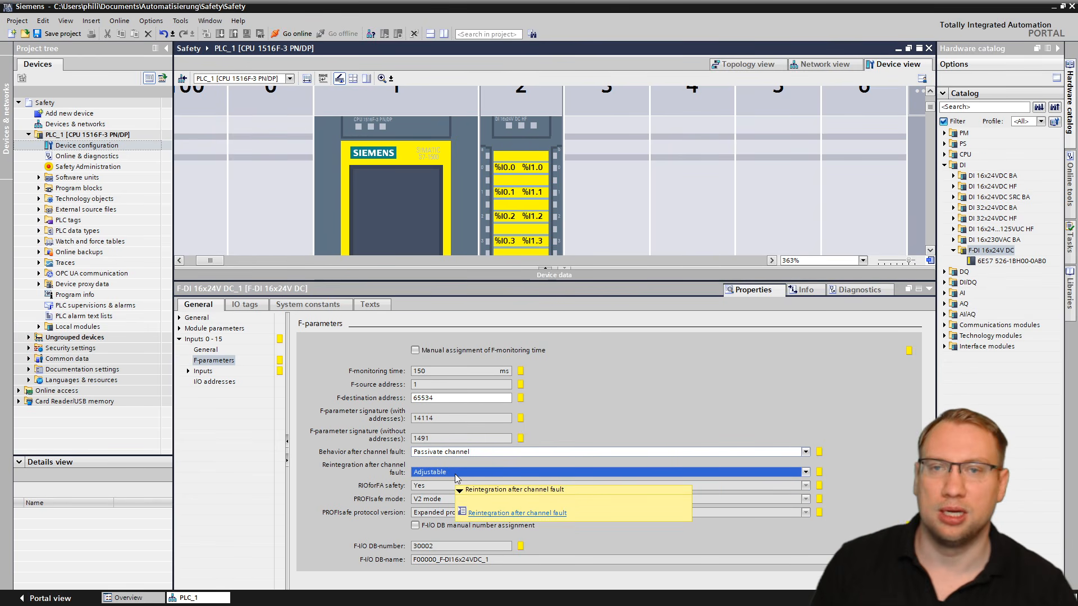
click(456, 475)
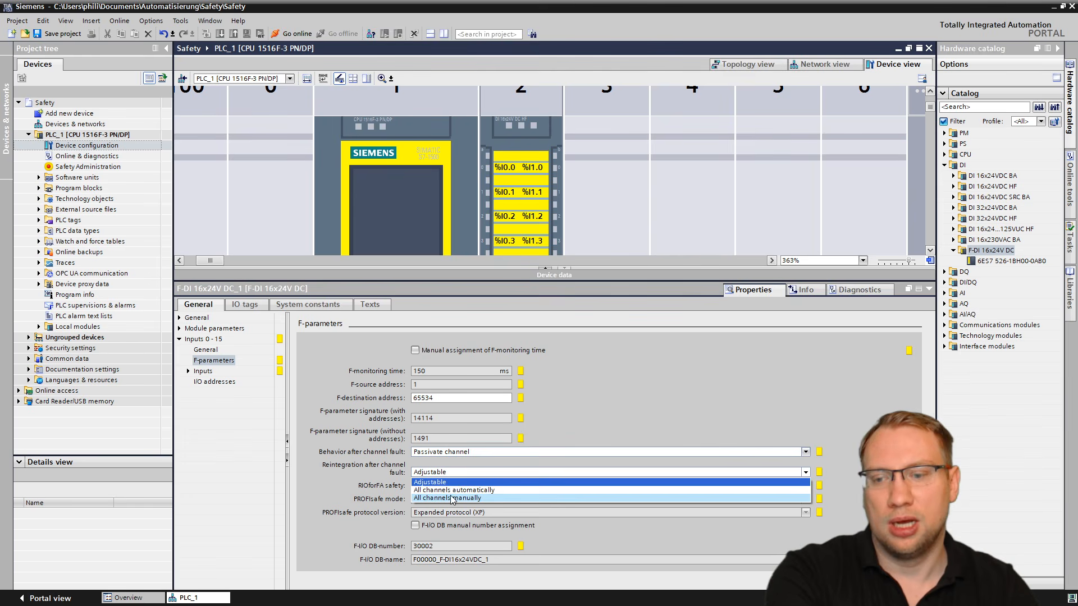
click(447, 497)
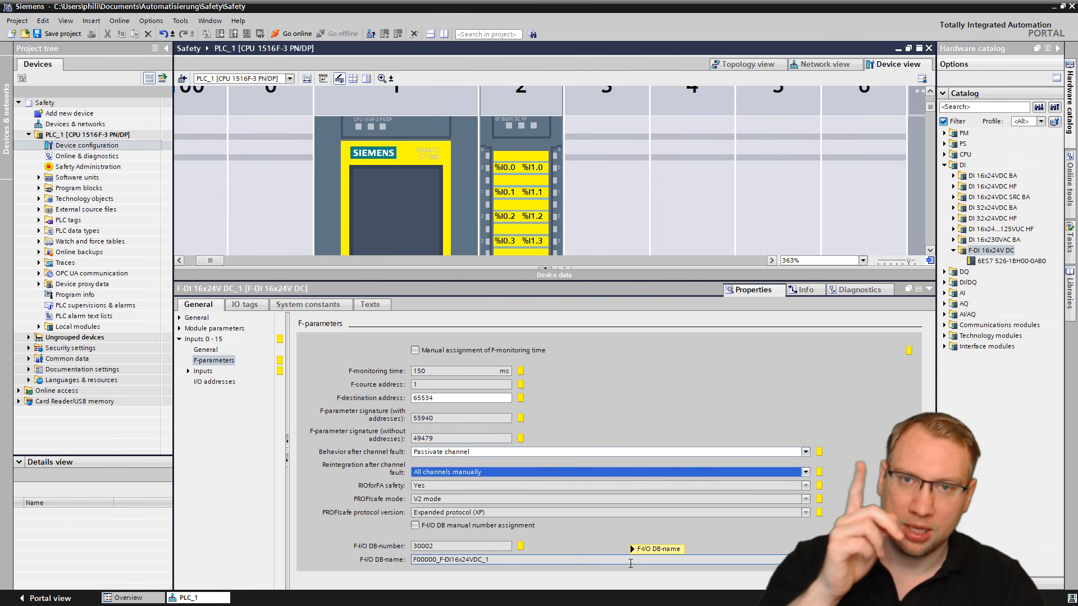
- Check the input module's F-I/O DB-number and locate the F-I/O data blocks within the STEP 7 Safety system blocks of PLC_1
double_click(444, 546)
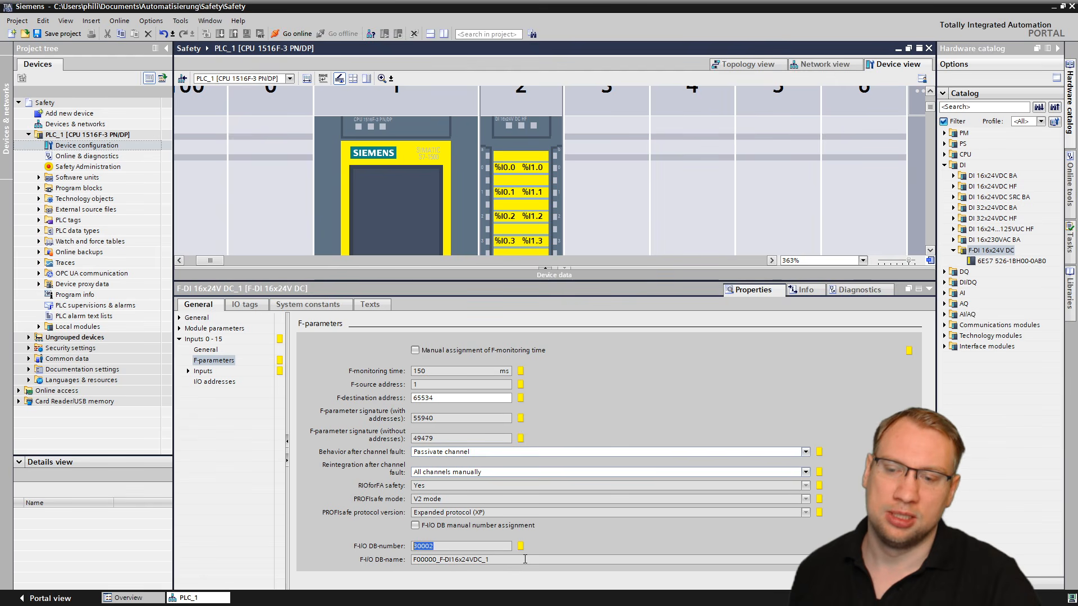
click(519, 136)
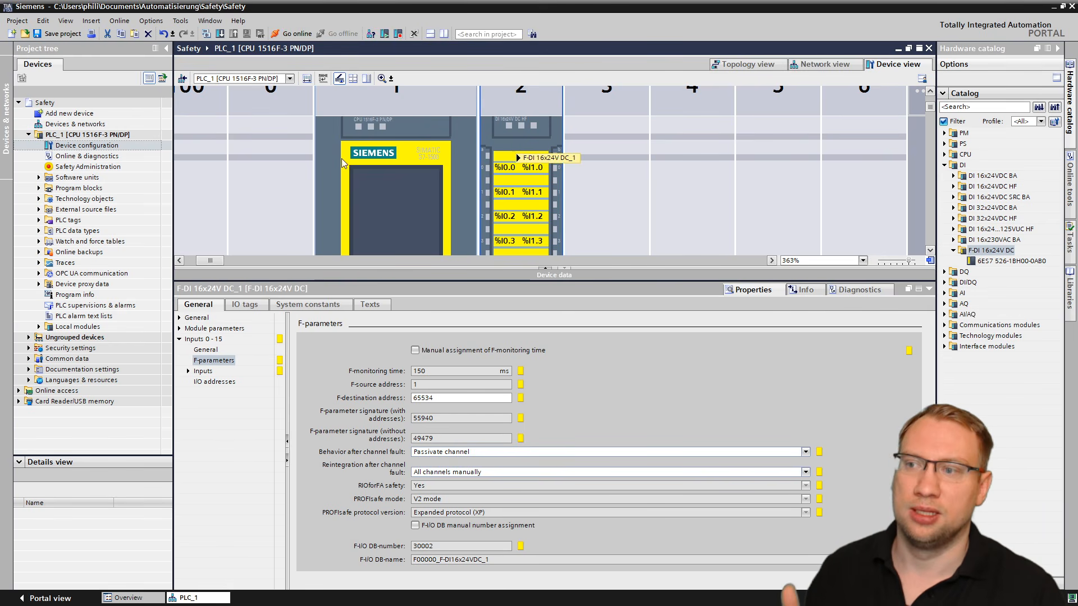
click(39, 188)
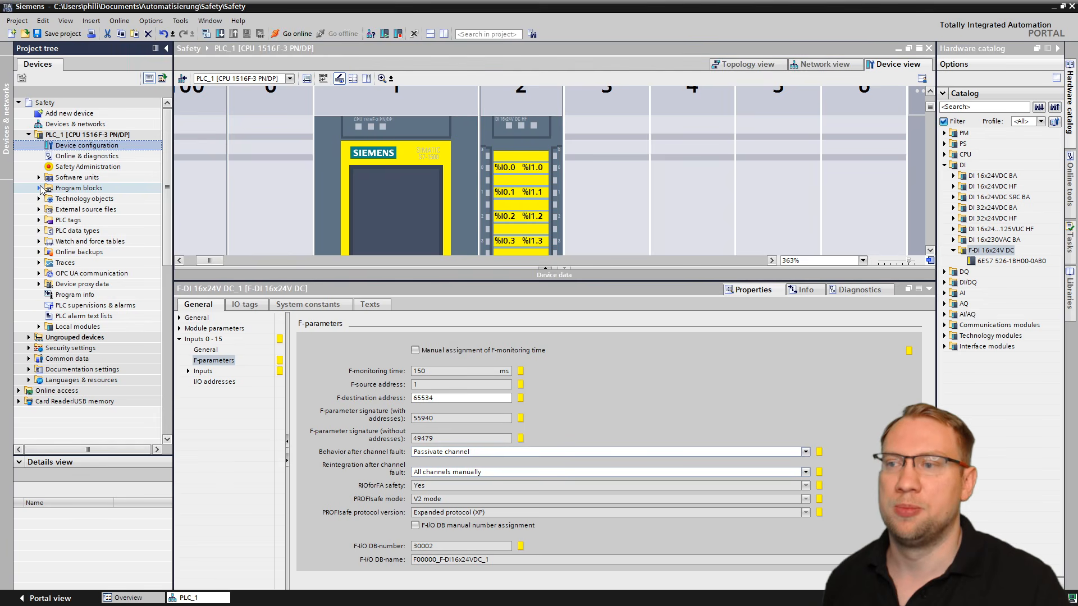
click(81, 251)
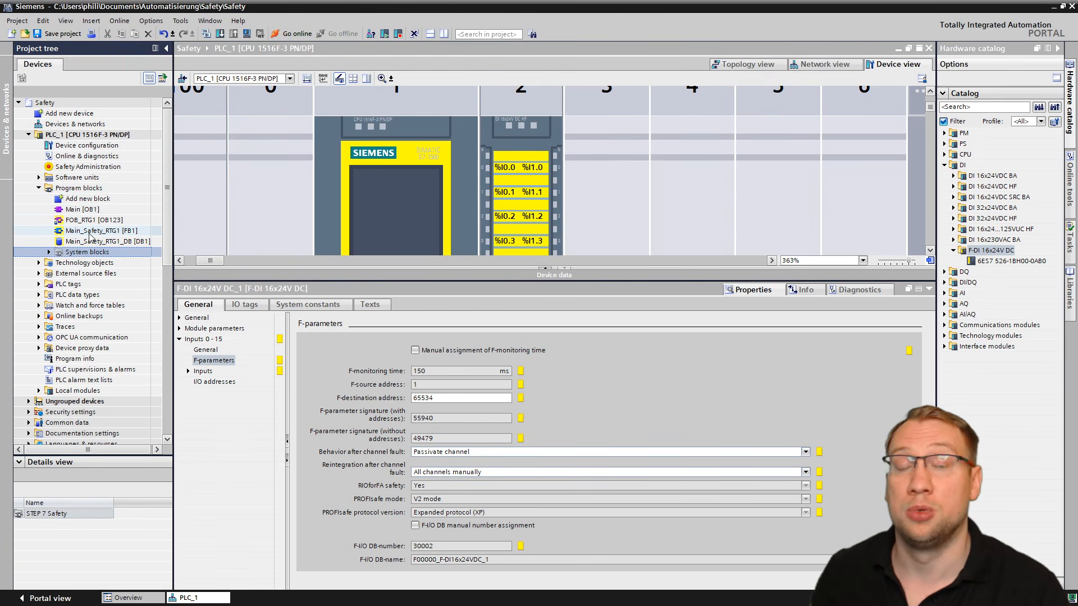
click(49, 252)
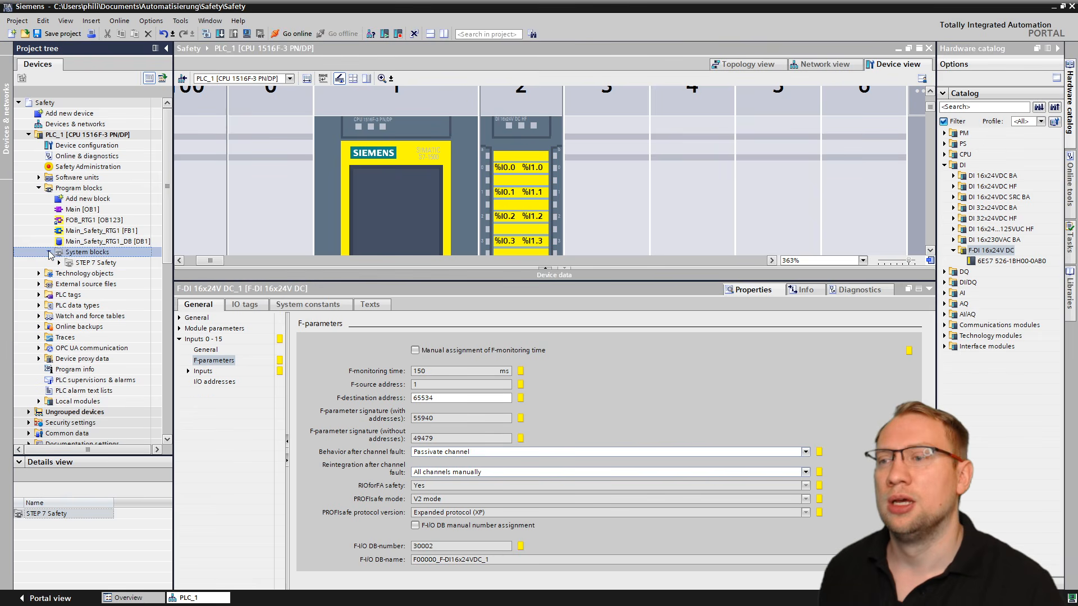
click(60, 263)
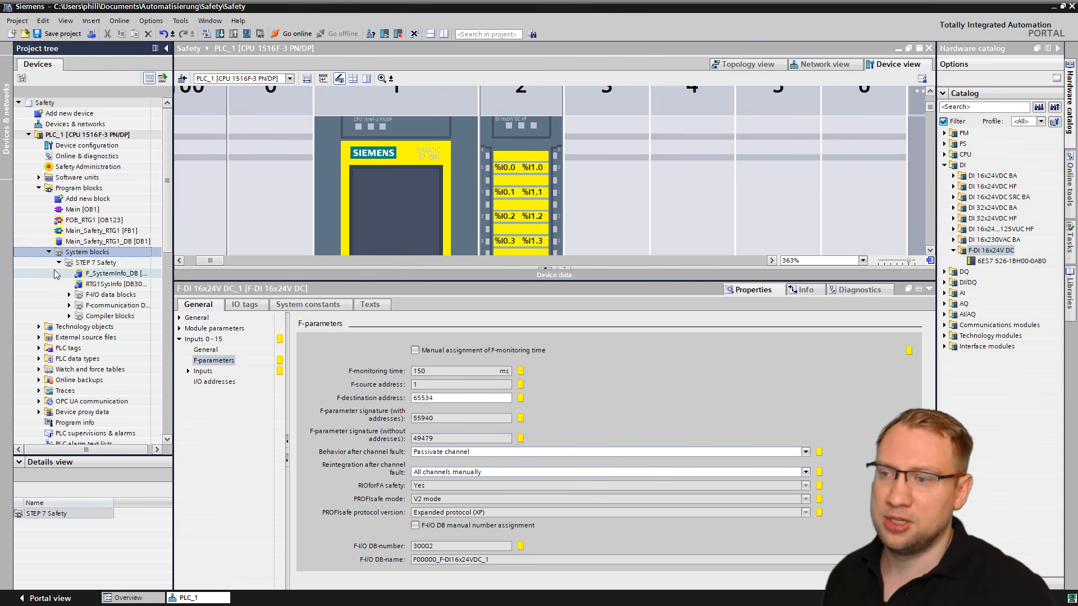
click(112, 295)
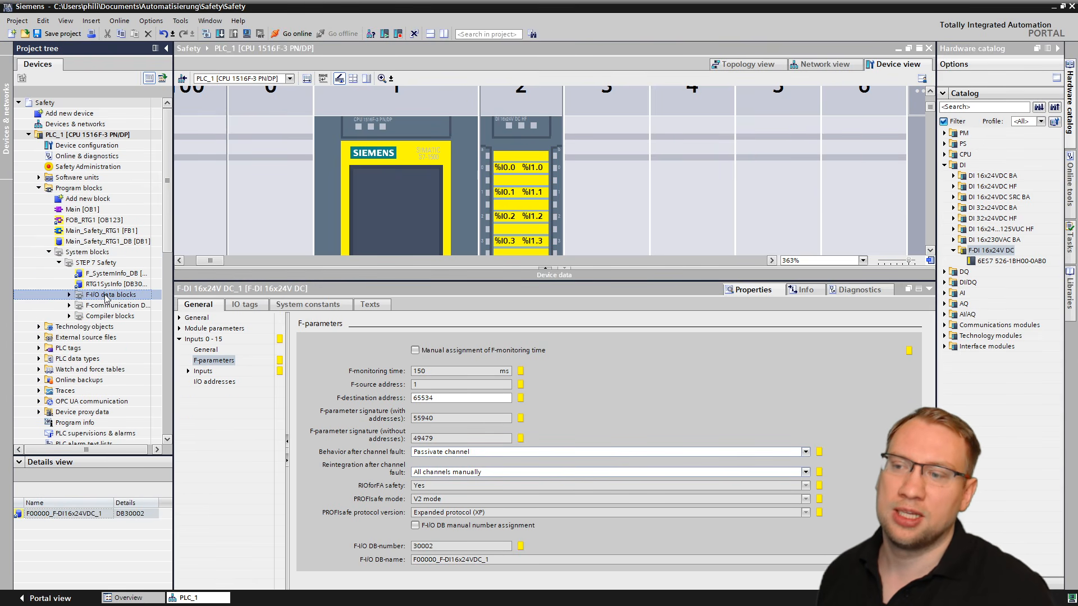
click(69, 296)
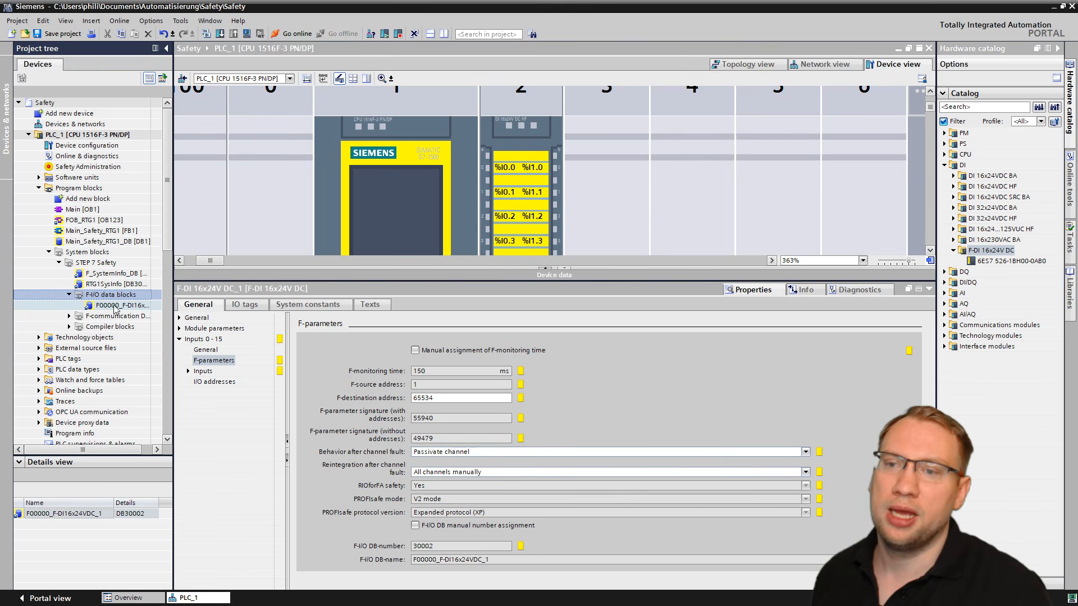
- Compare the module's F-I/O DB-name with the listed blocks and open the F00000_F-DI16x24VDC_1 data block in an enlarged table
click(522, 136)
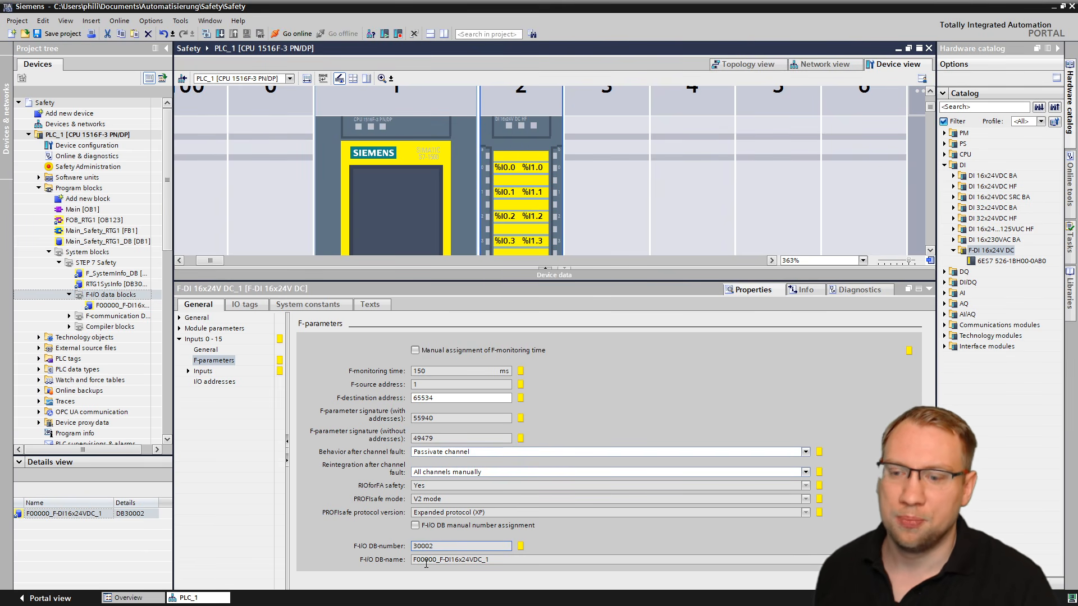
click(507, 561)
drag(507, 561, 418, 562)
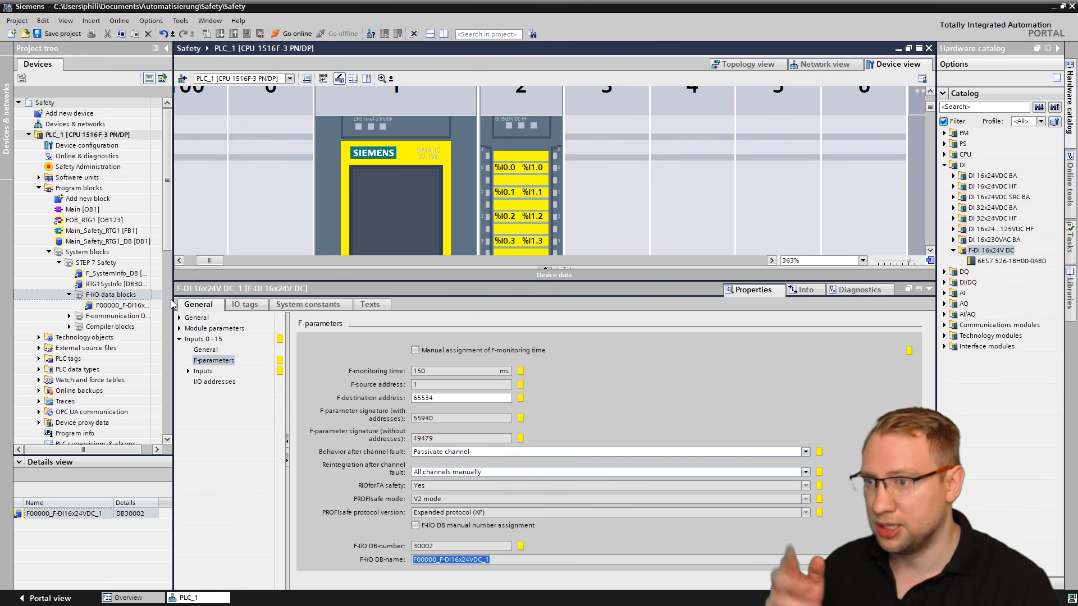
drag(173, 301, 227, 301)
click(120, 306)
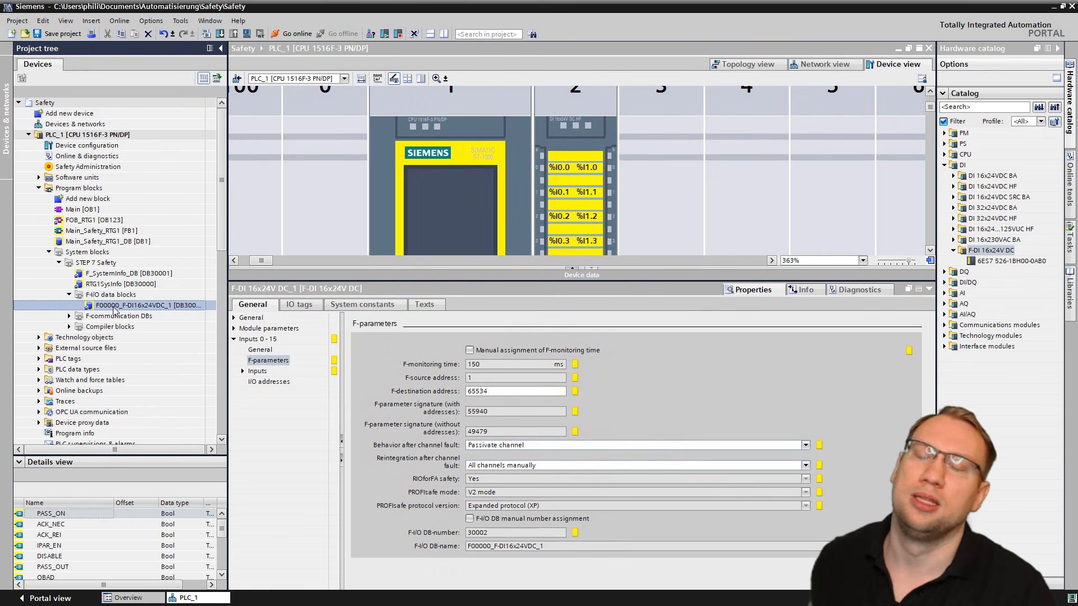
click(568, 133)
double_click(178, 305)
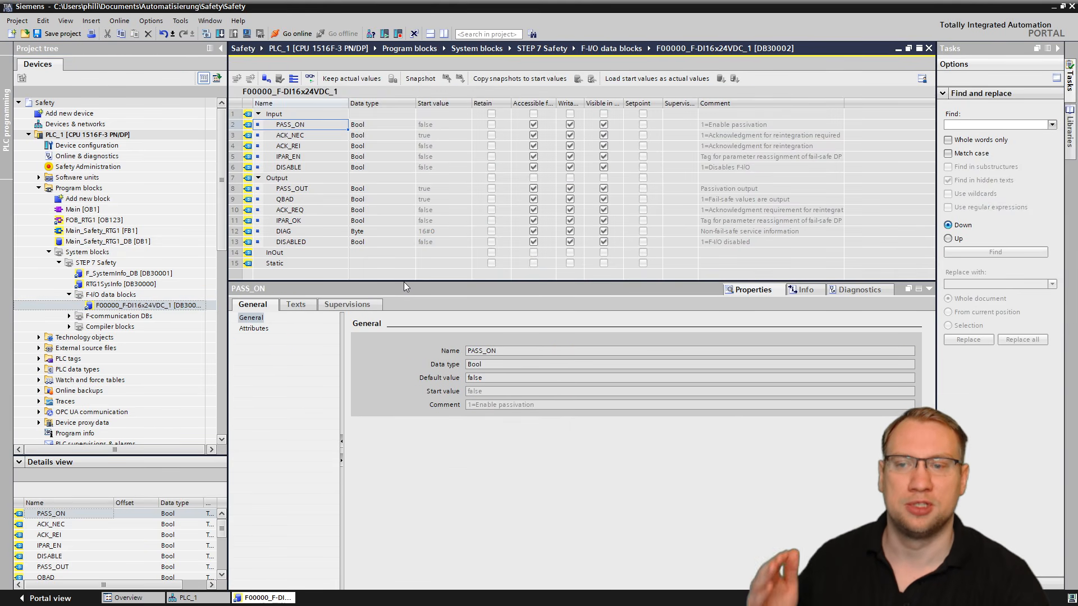
drag(403, 281, 404, 324)
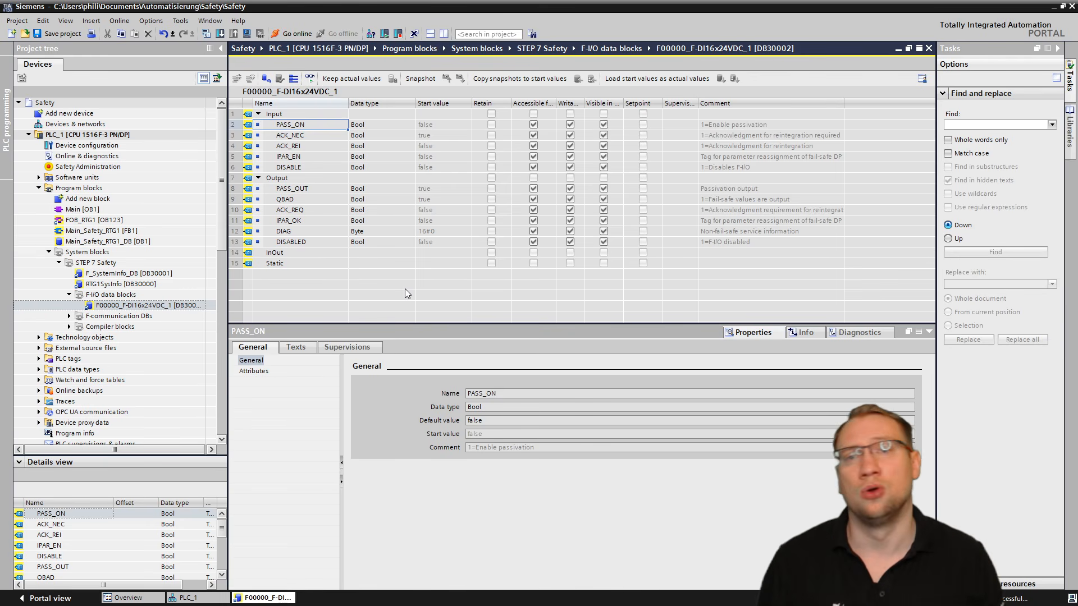
- Examine the Input tags from PASS_ON to DISABLE and the Output tags from PASS_OUT to DISABLED in the input module's data block
click(260, 128)
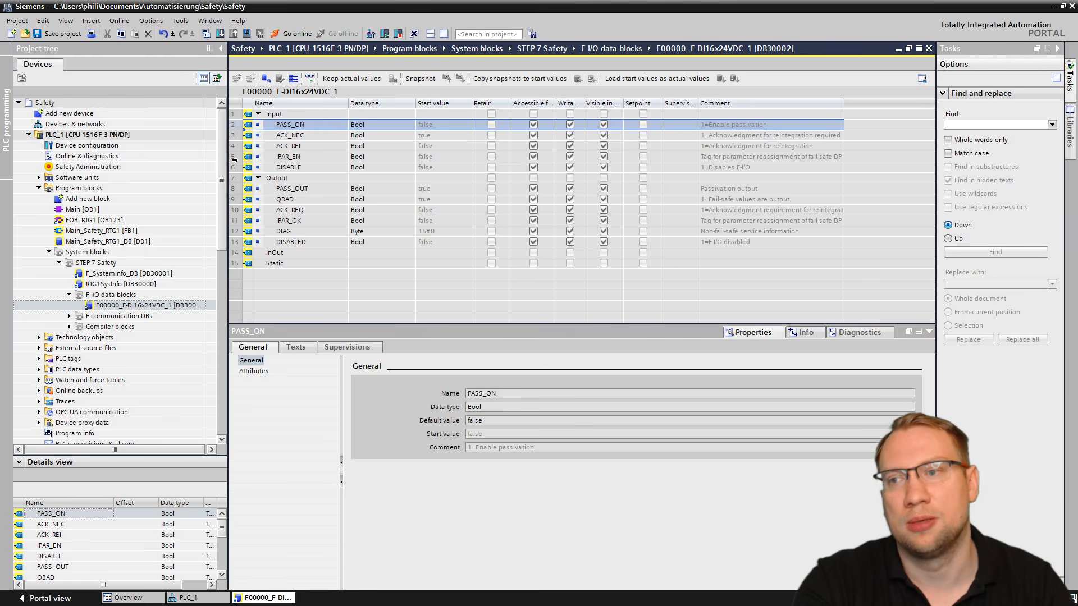
drag(235, 165, 235, 115)
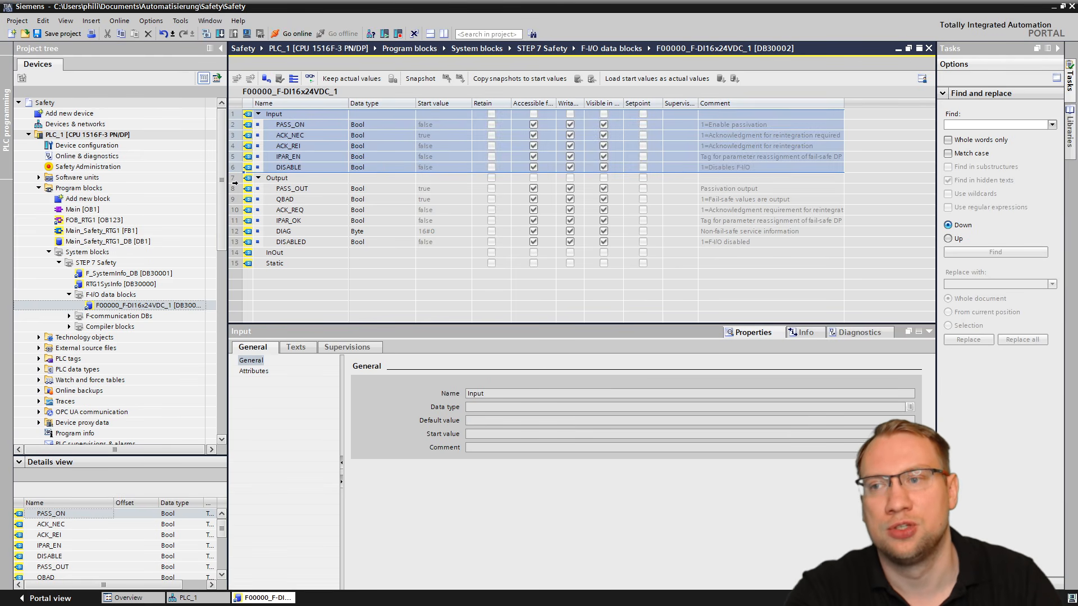
drag(234, 183, 233, 243)
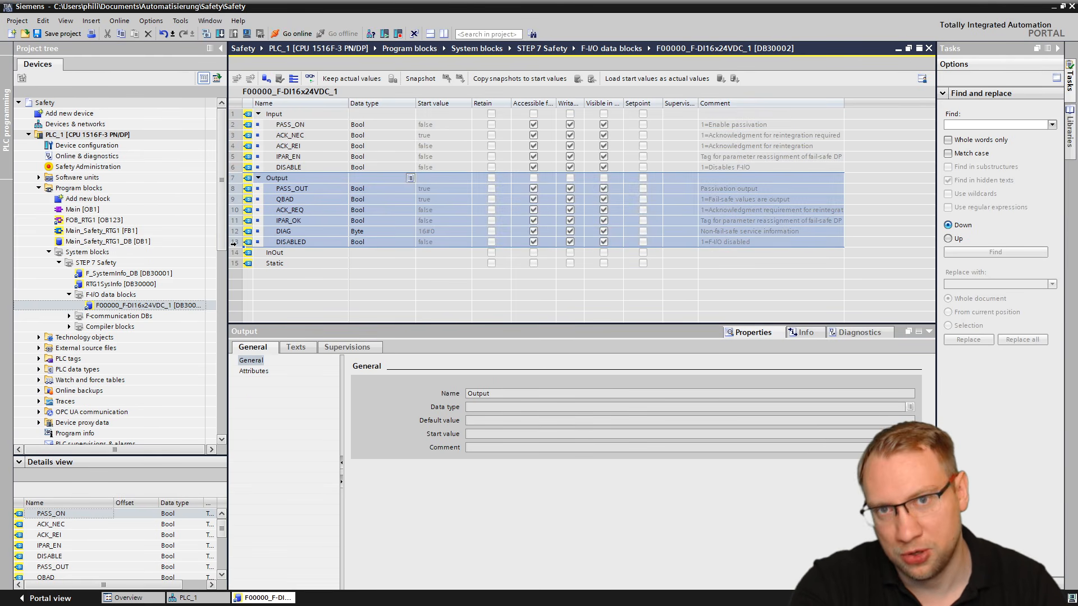
click(259, 191)
drag(233, 179, 231, 241)
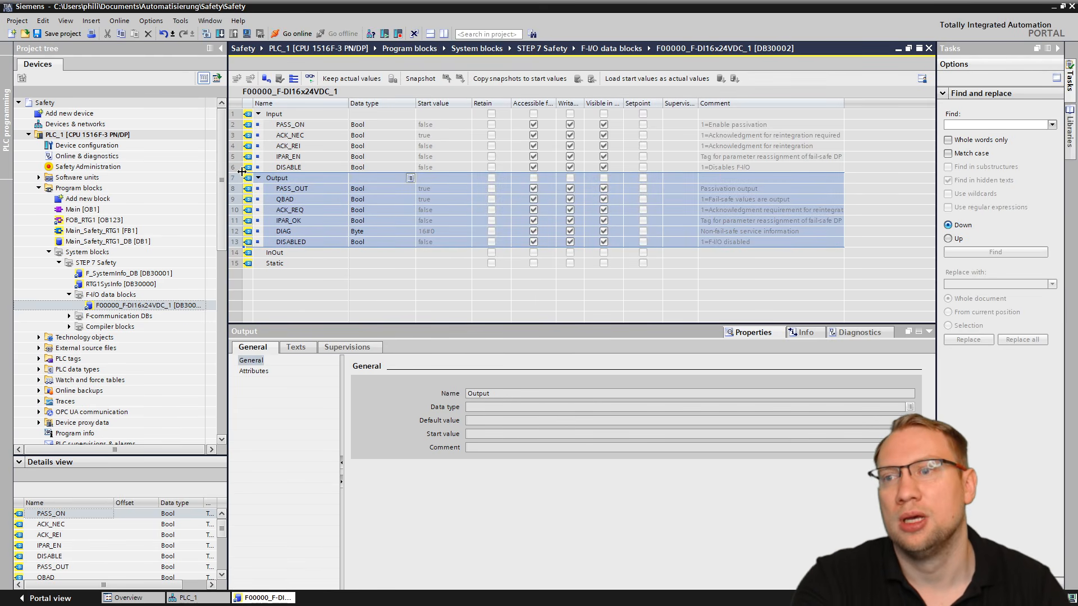
drag(242, 171, 235, 115)
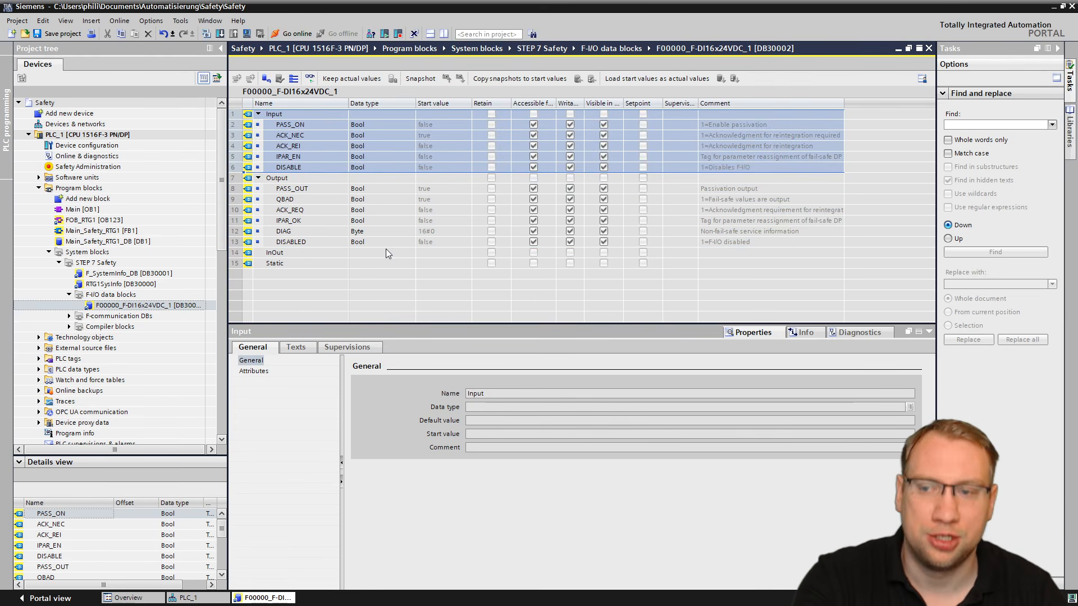
click(152, 305)
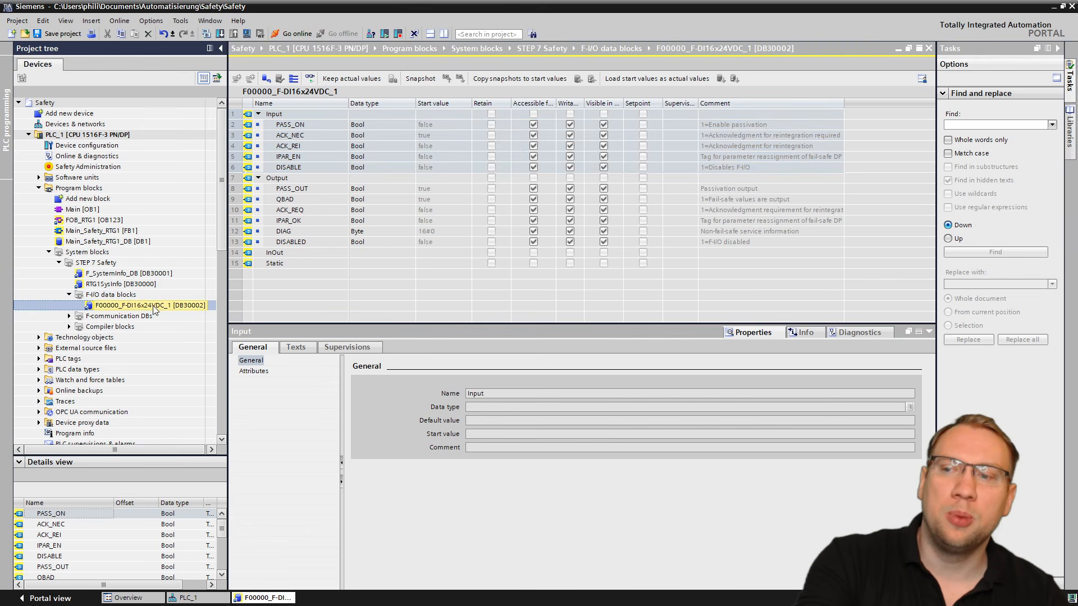
- Return to the device configuration and add the fail-safe output module F-DQ 8x24V DC/2A PPM (6ES7 526-2BF00-0AB0) in slot 3
double_click(88, 147)
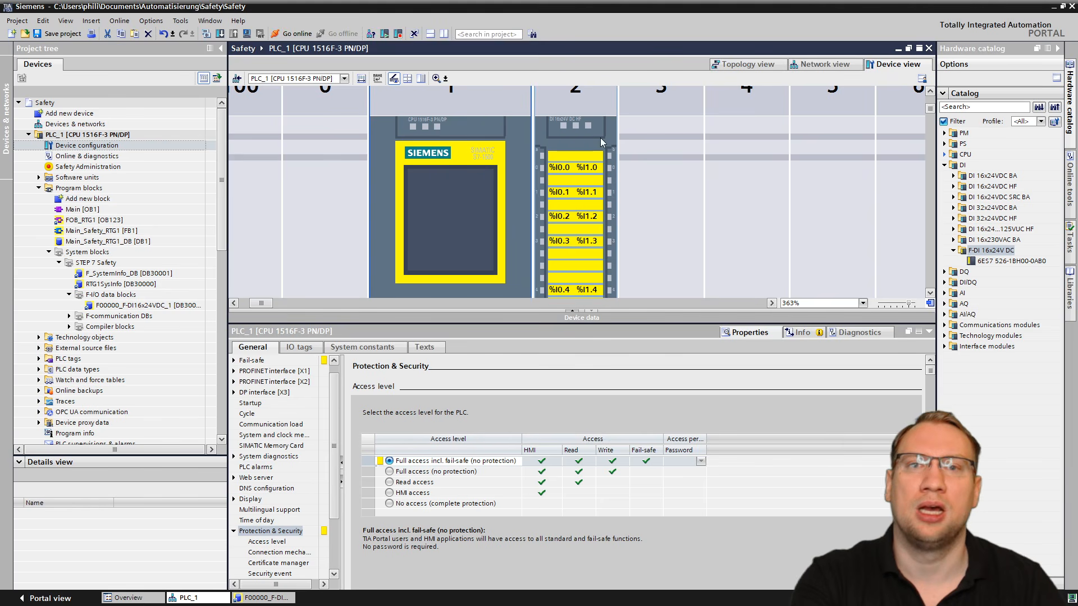
click(944, 271)
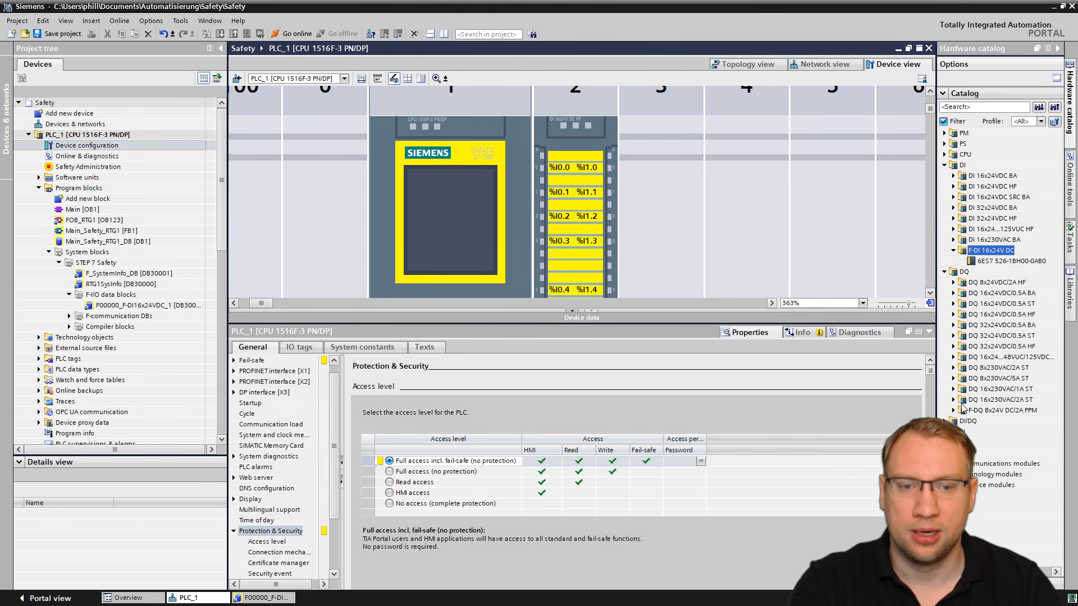
drag(974, 421, 660, 259)
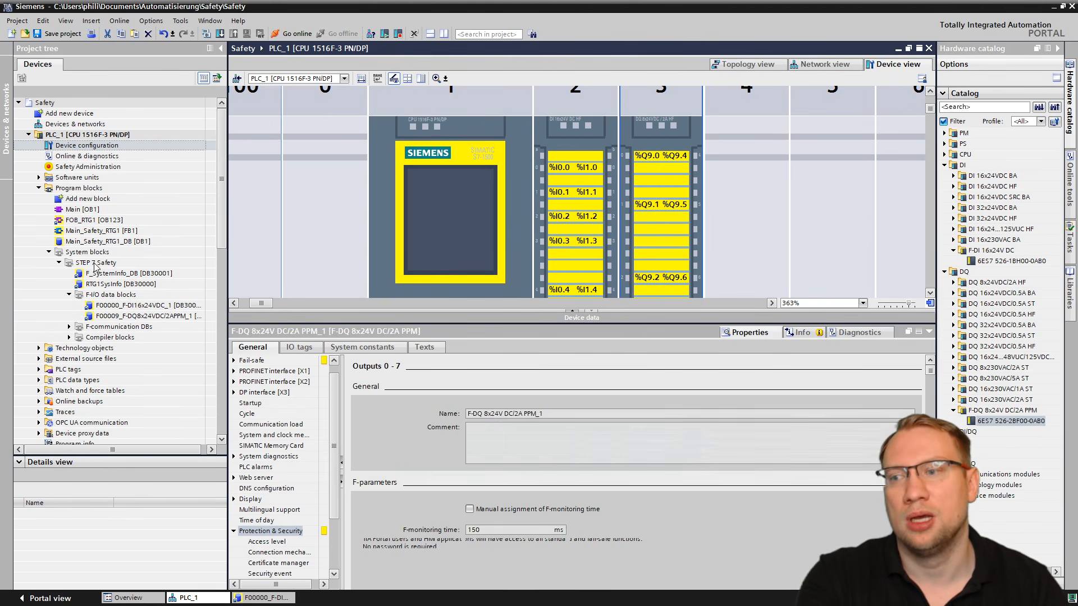
- Open the output module's F-I/O data block F00009_F-DQ8x24VDC/2APPM_1 for inspection and close both open F-I/O data blocks
click(108, 317)
double_click(108, 317)
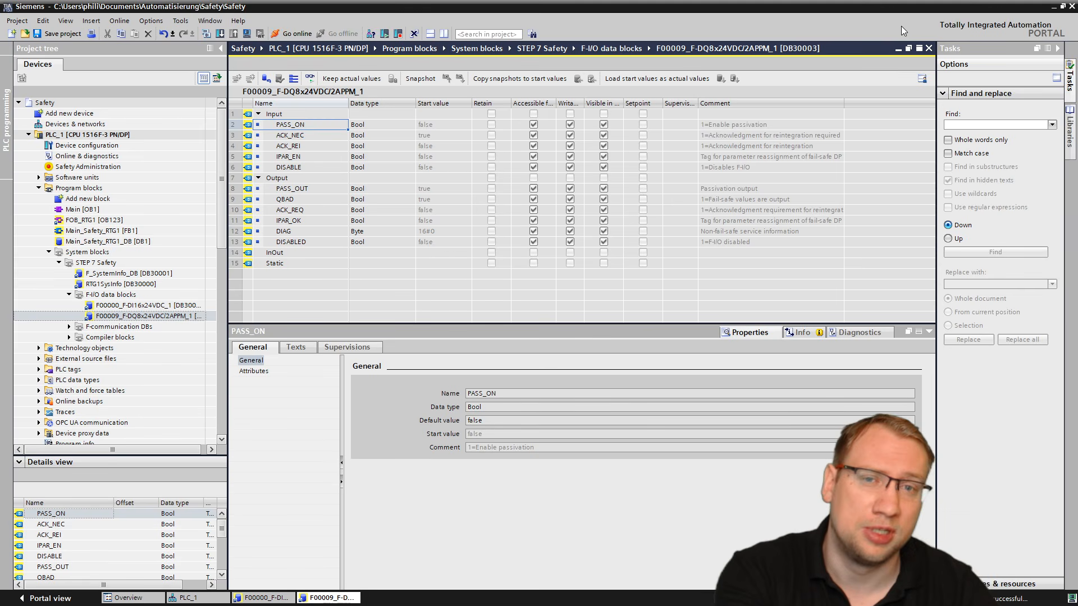
click(929, 49)
click(930, 49)
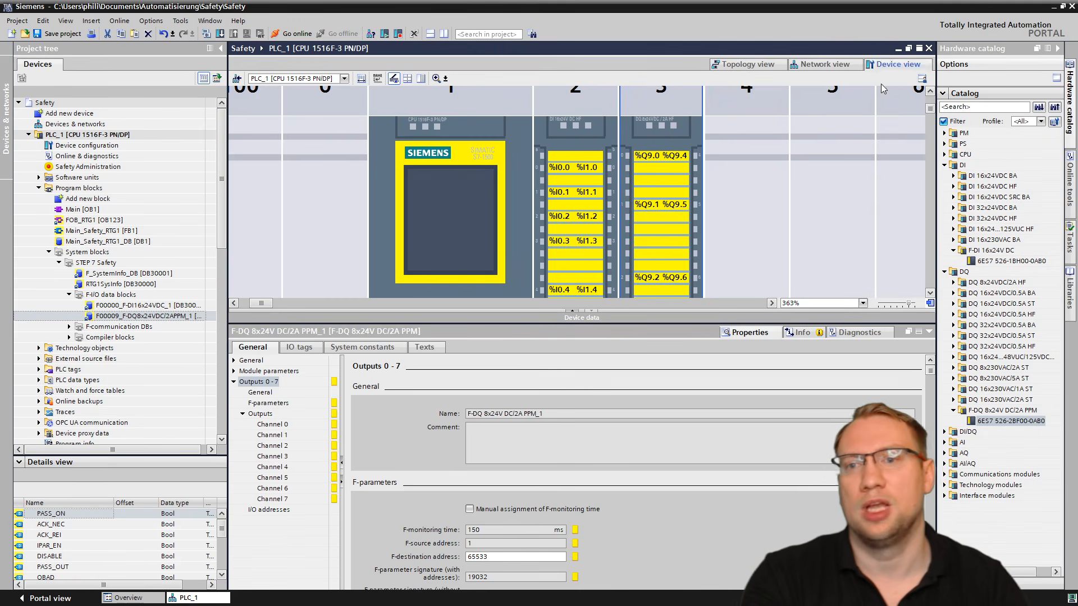
- Review the F-parameters of the F-DI 16x24V DC module in slot 2 and enlarge the rack view
click(592, 133)
click(268, 403)
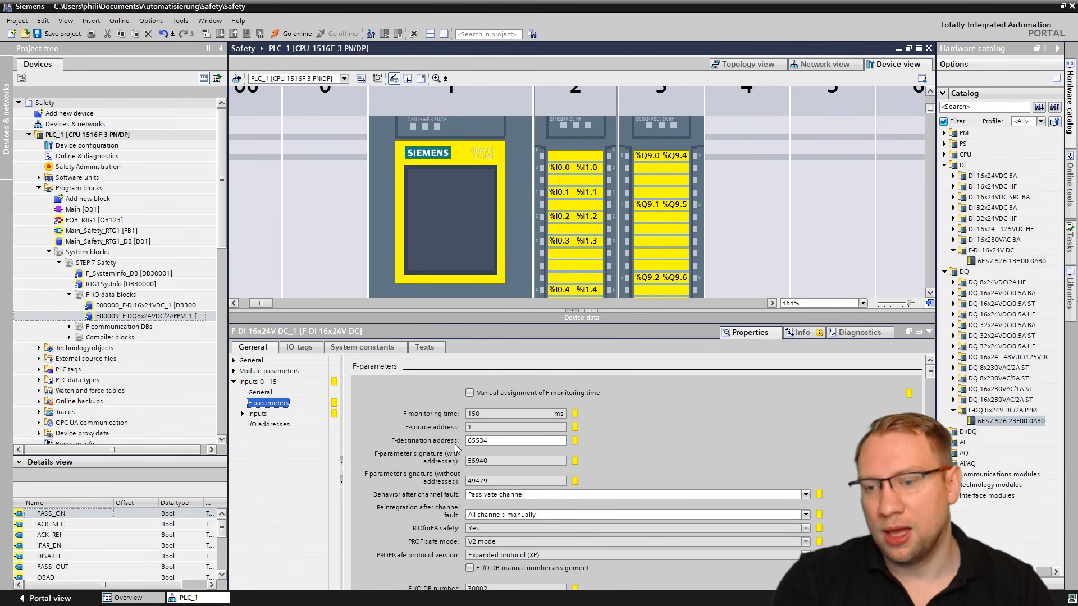
scroll(764, 426, down, 3)
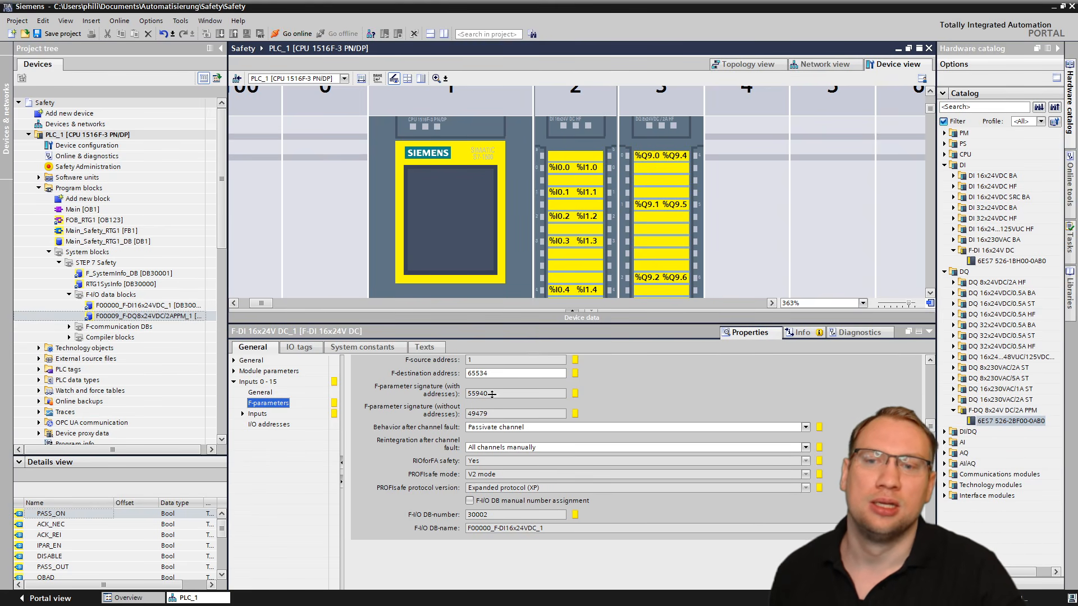
drag(492, 394, 491, 395)
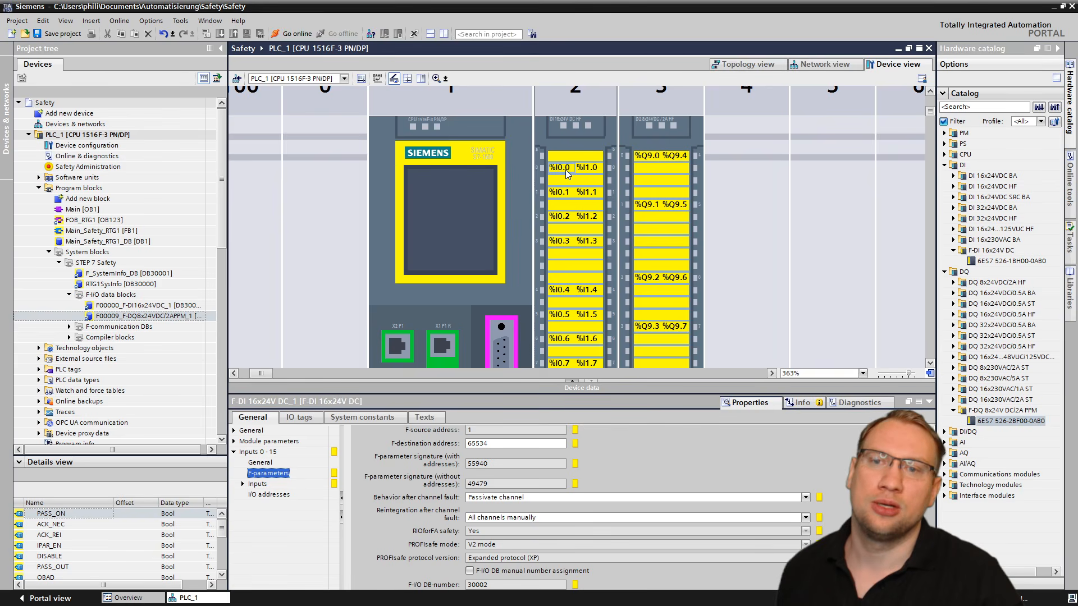
- Open the sensor supply settings under the inputs of the F-DI 16x24V DC module in slot 2 and review its sensor supplies
click(564, 169)
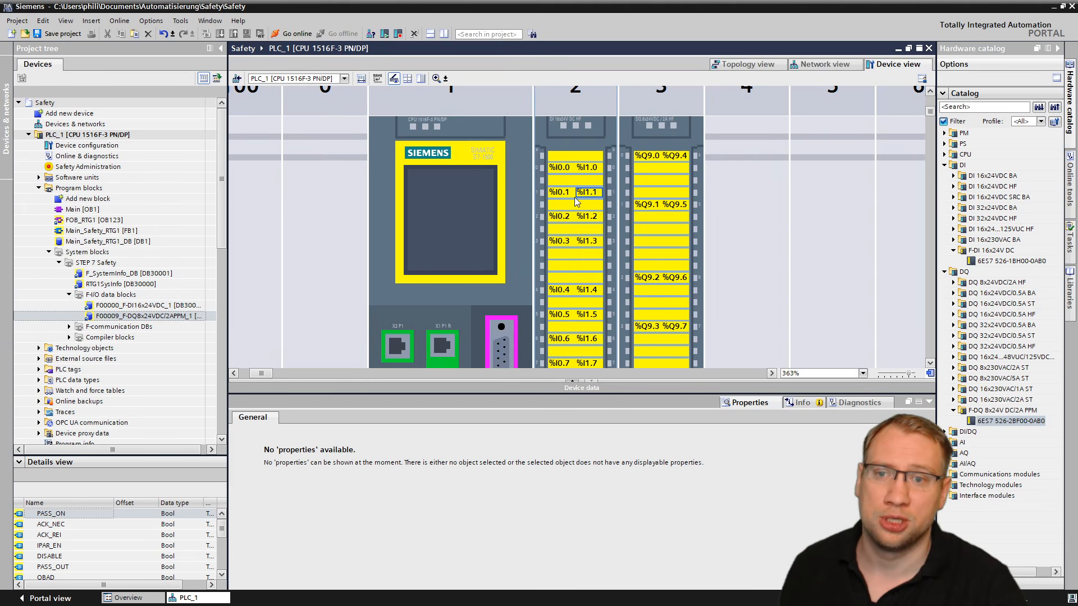
click(568, 150)
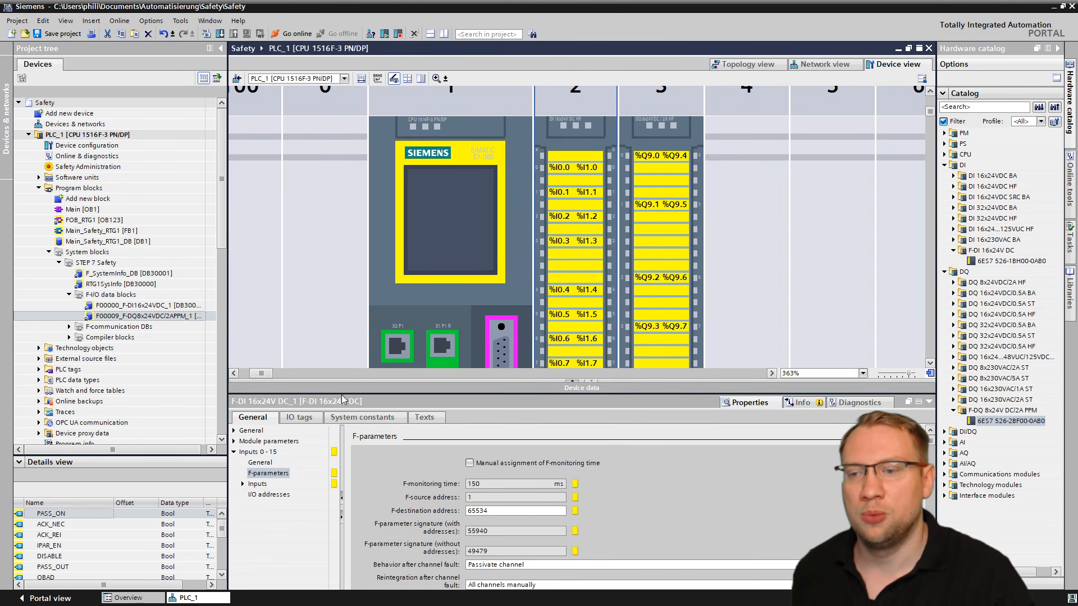
drag(341, 394, 341, 260)
click(257, 351)
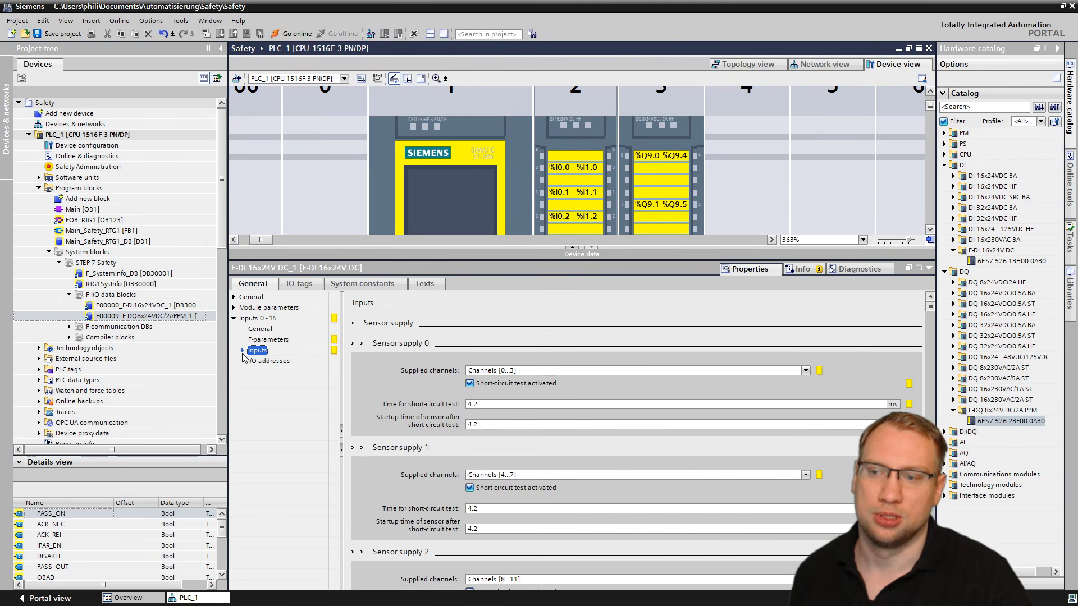
click(243, 351)
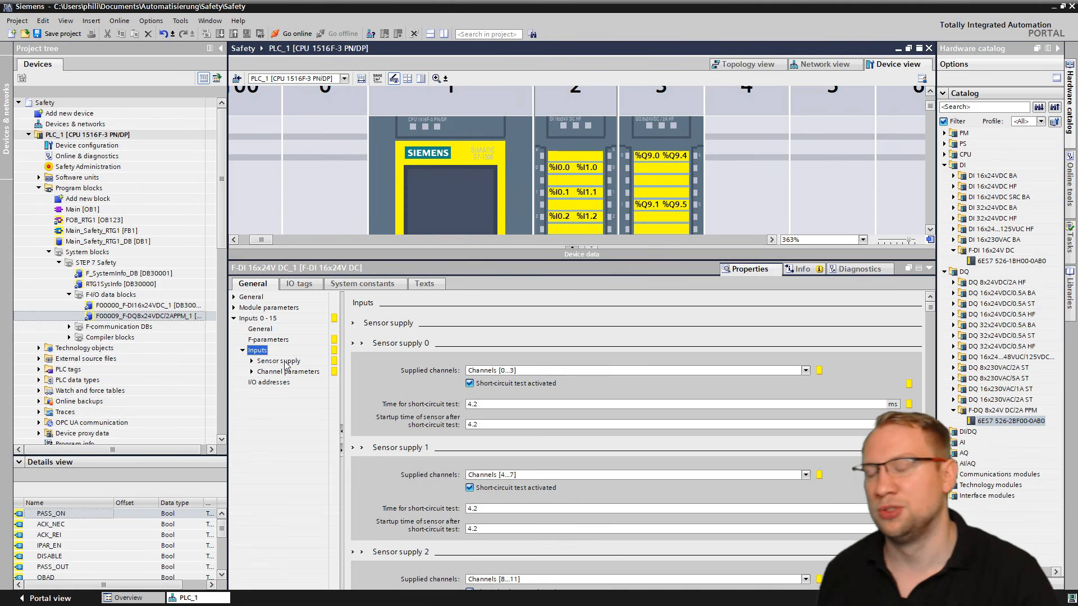
click(275, 361)
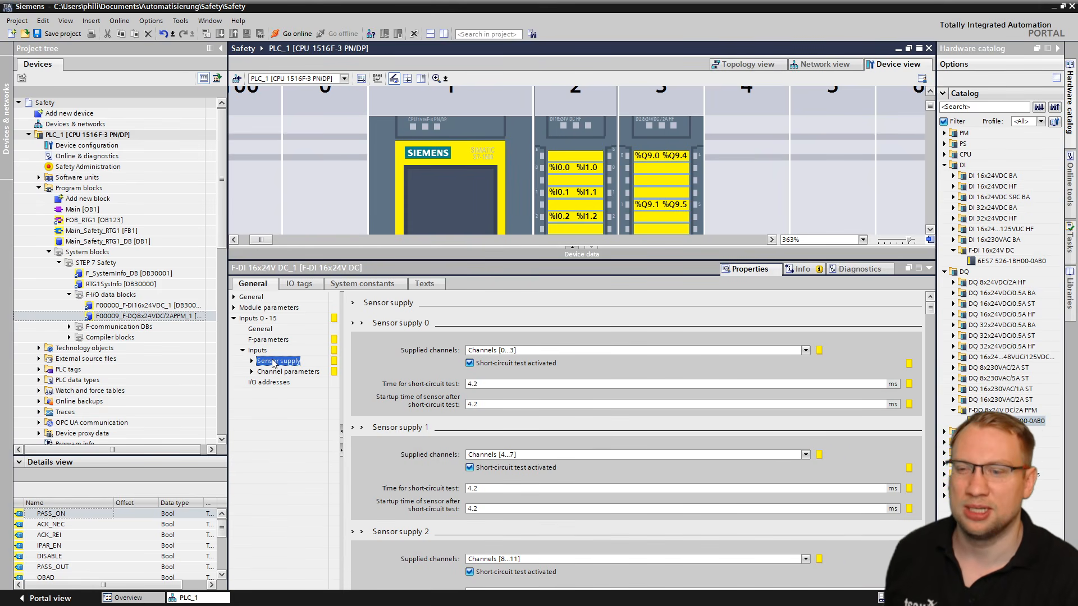
click(252, 362)
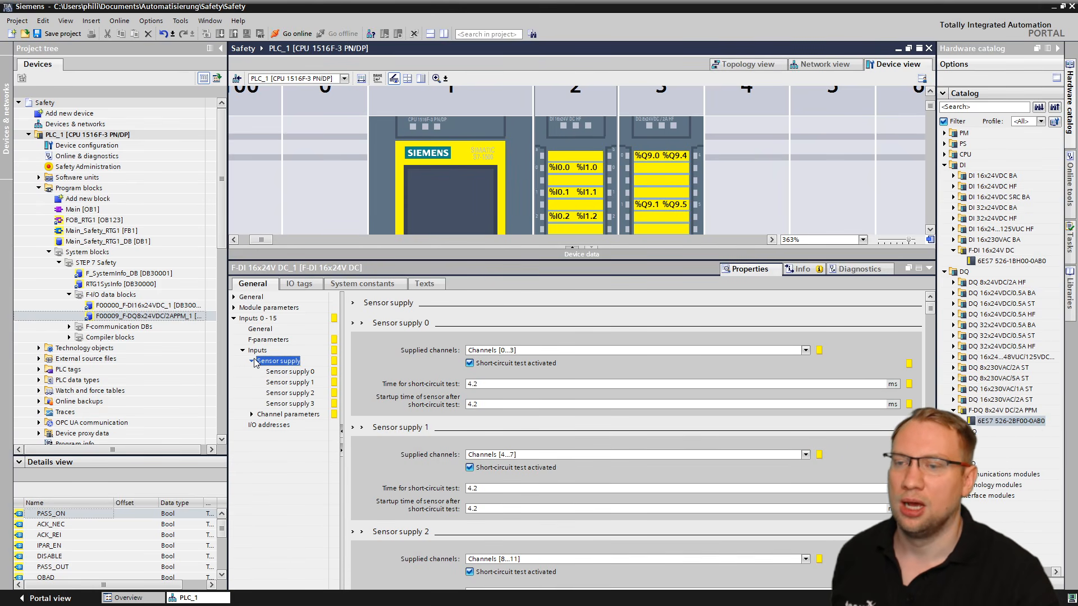
click(251, 362)
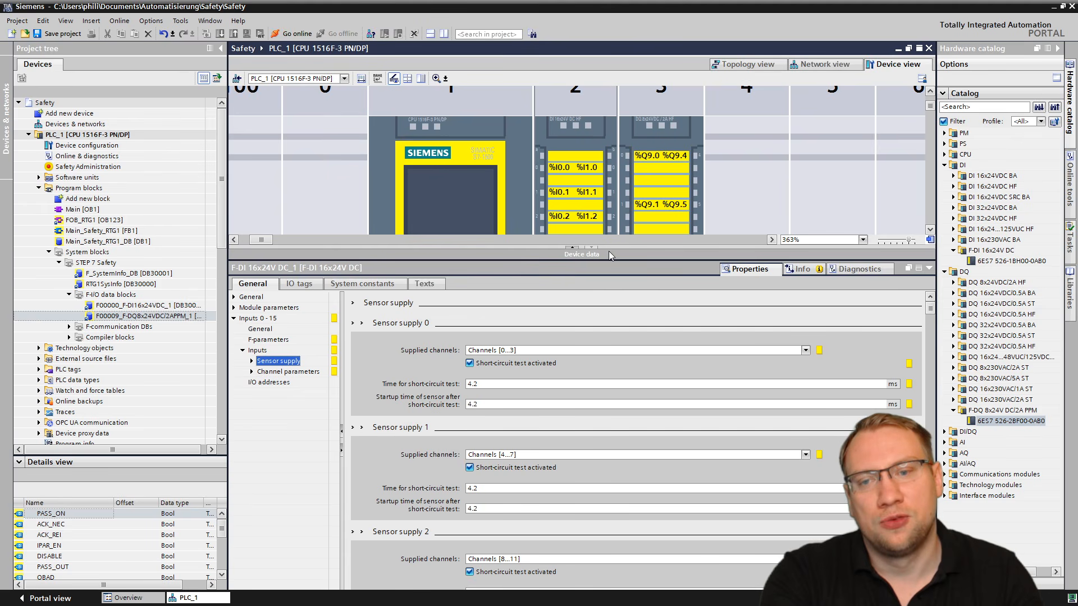
- Enlarge the rack view, inspect an input channel of the slot 2 module and reselect the module
drag(614, 260, 618, 313)
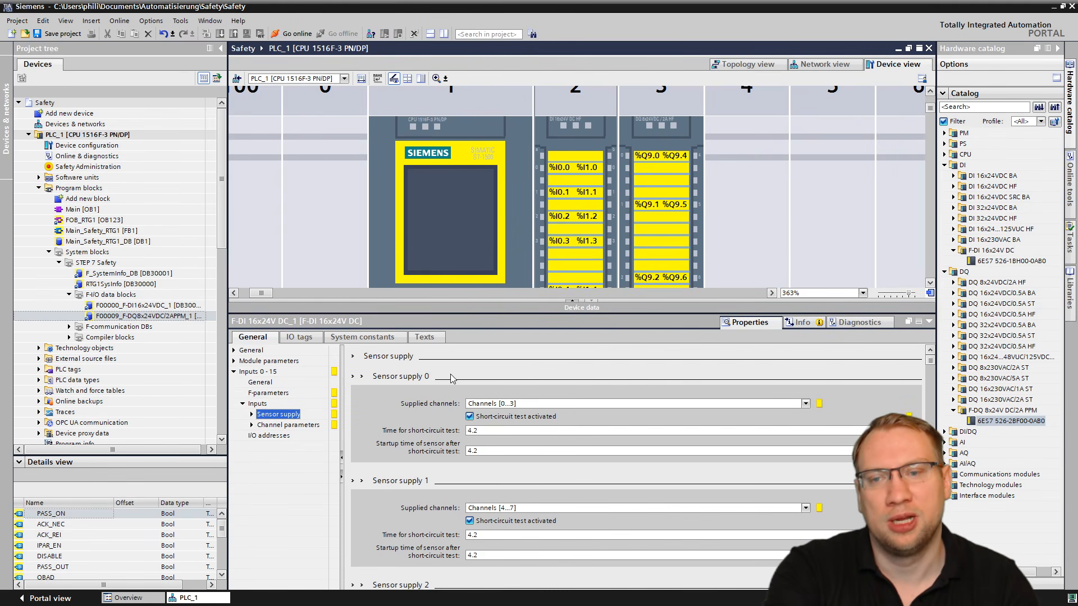
click(564, 170)
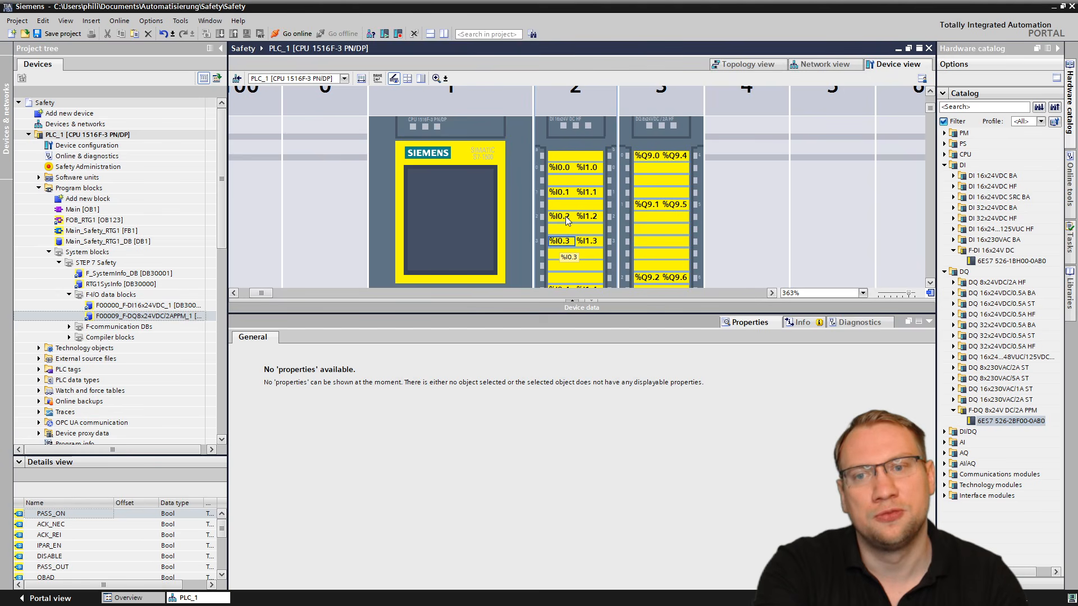
click(592, 124)
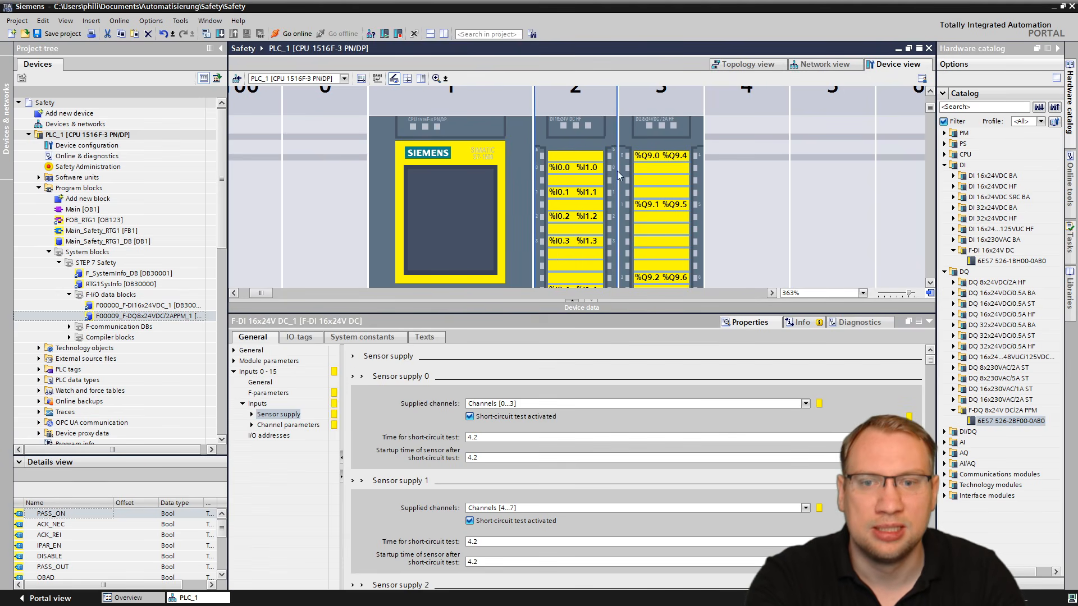
- Try No channels for sensor supply 0 and restore Channels [0...3] with the short-circuit test activated
click(558, 402)
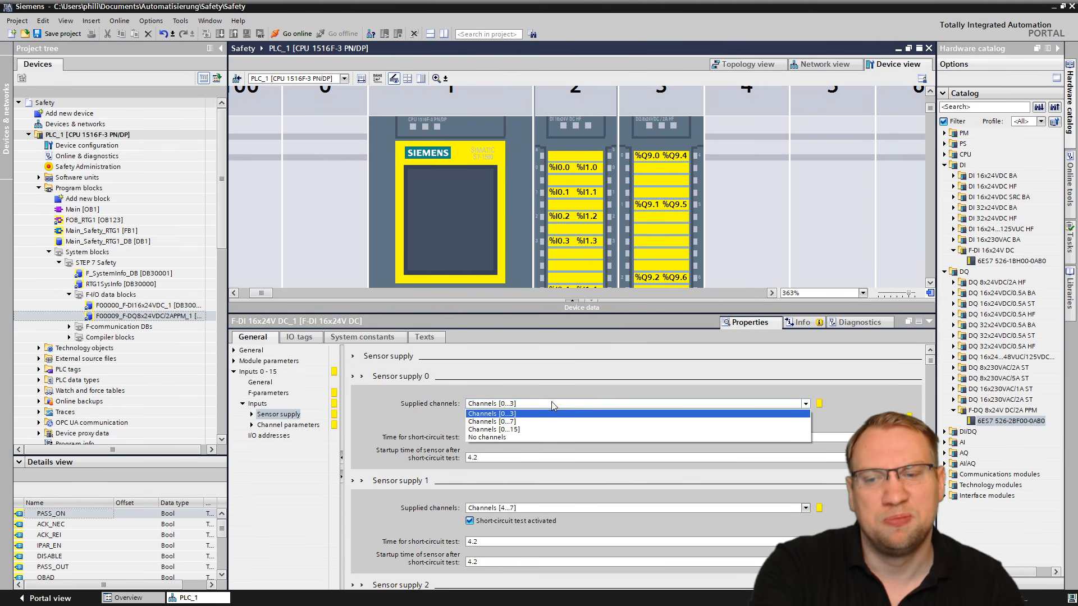
click(505, 437)
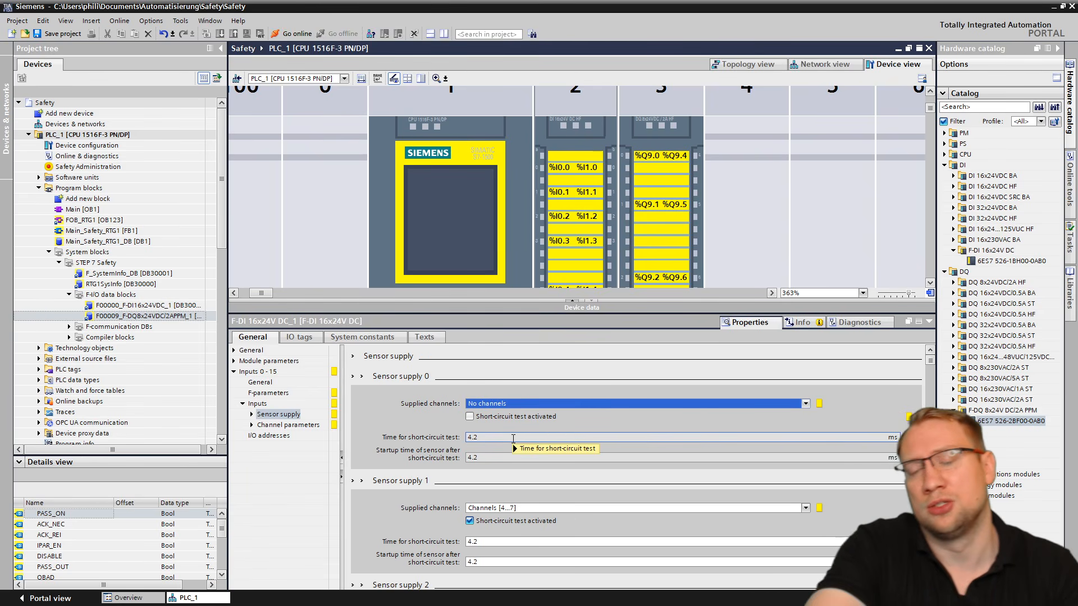
click(505, 405)
click(507, 414)
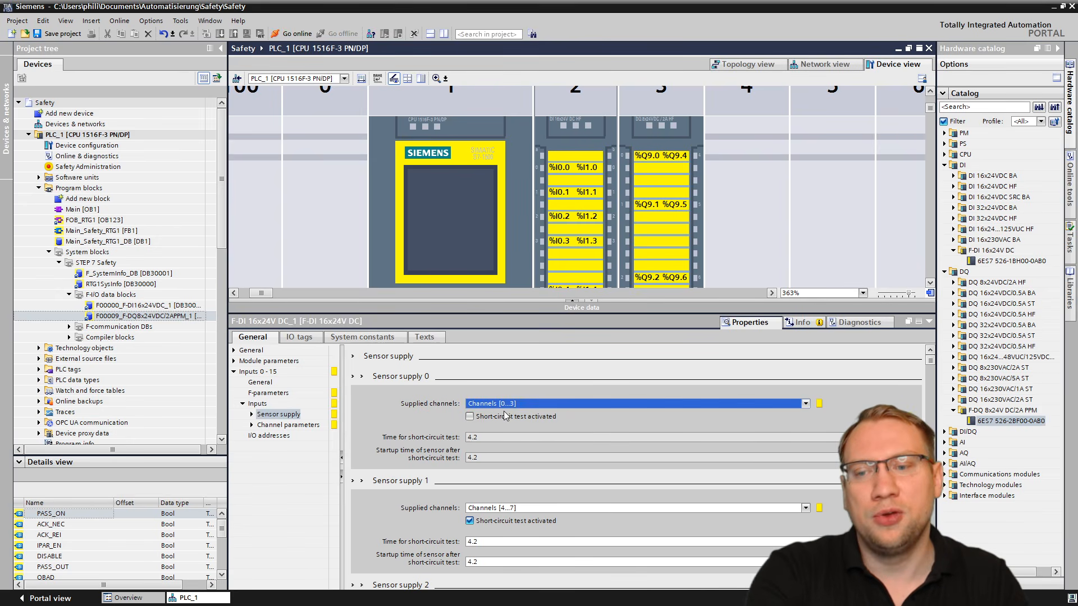
click(471, 418)
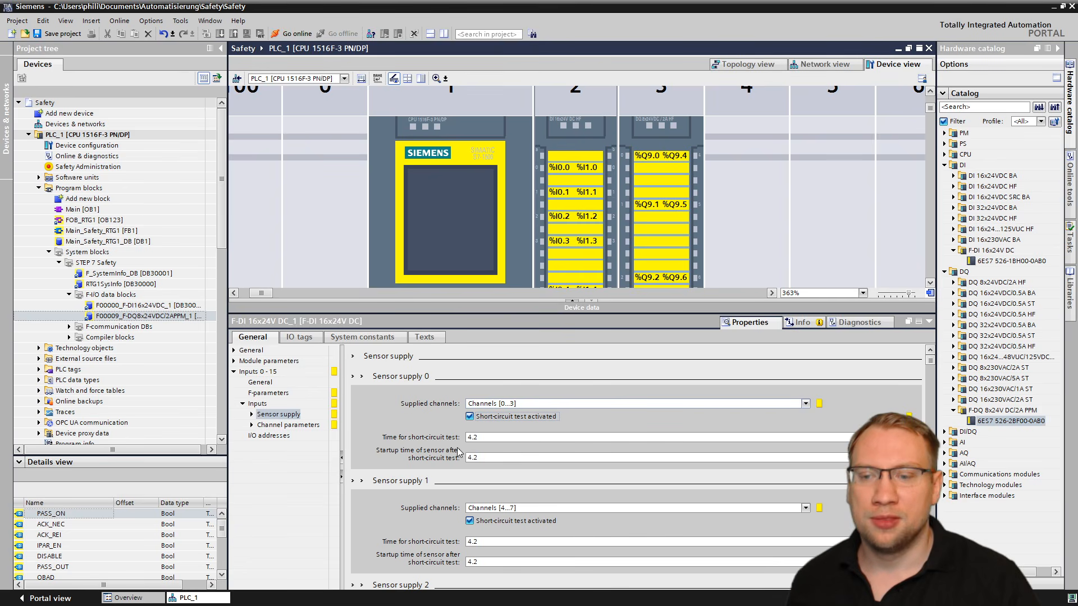
- Review sensor supply 0's short-circuit test time, sensor startup time and supplied channel options
click(471, 437)
key(Tab)
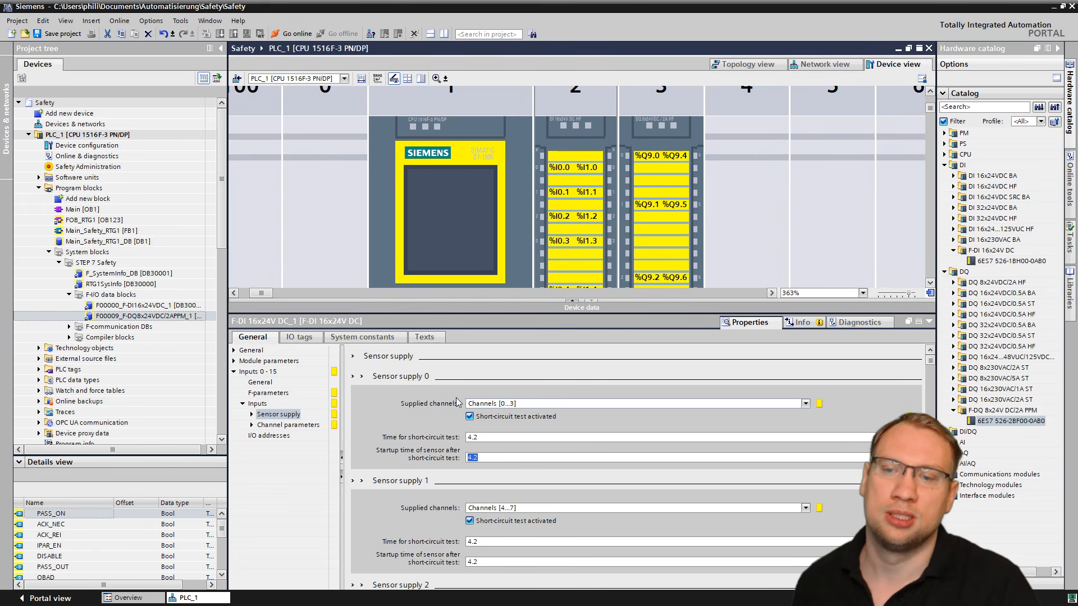
click(487, 404)
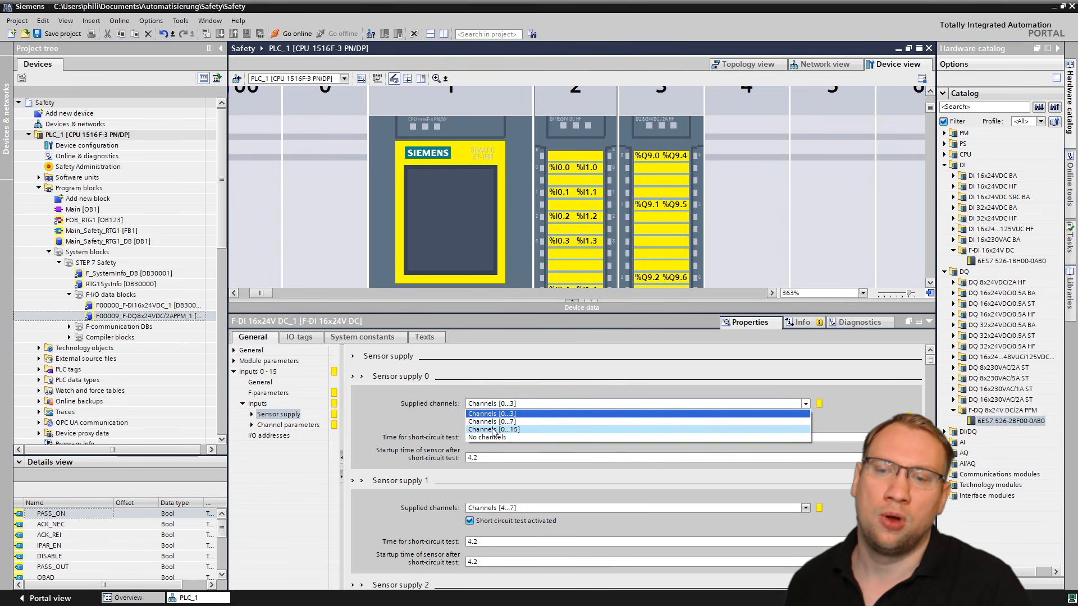
click(364, 406)
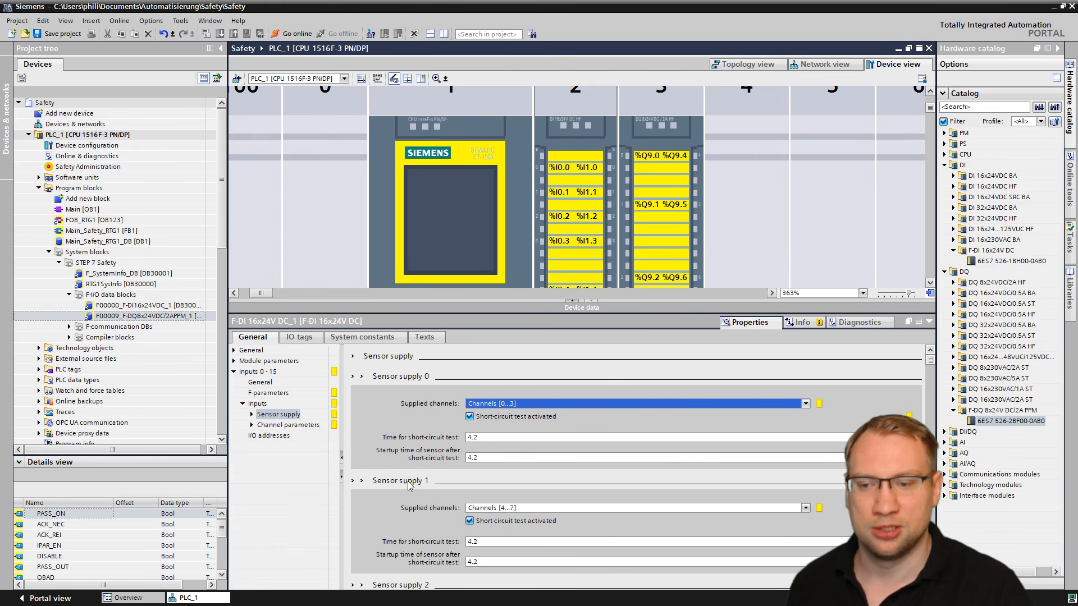
- Compare the channel assignments of sensor supplies 0 to 3 with the input channels on the slot 2 module
click(608, 251)
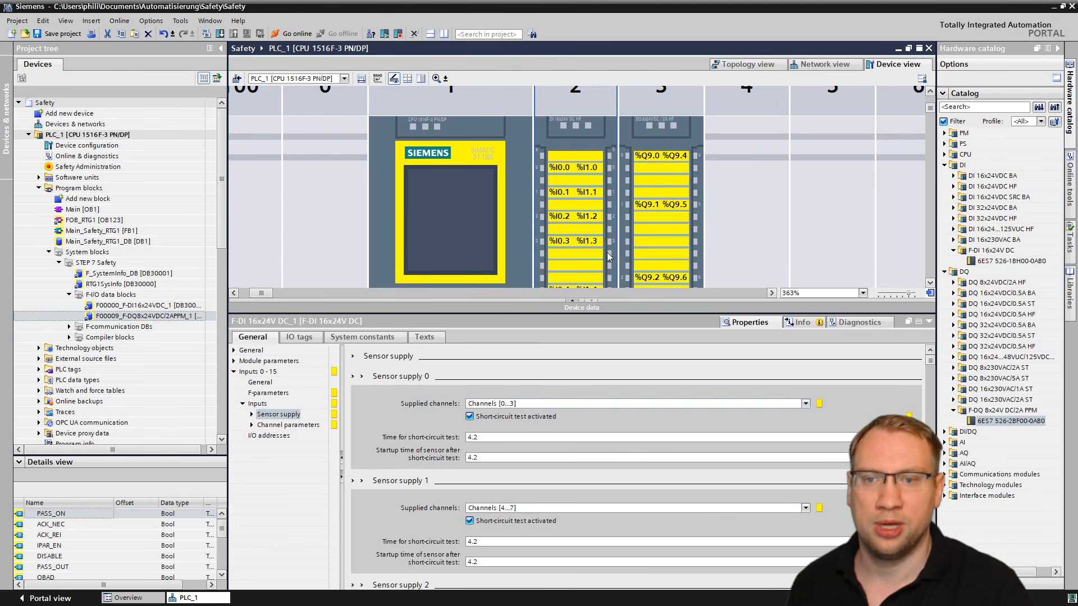
scroll(587, 204, down, 3)
scroll(558, 243, up, 3)
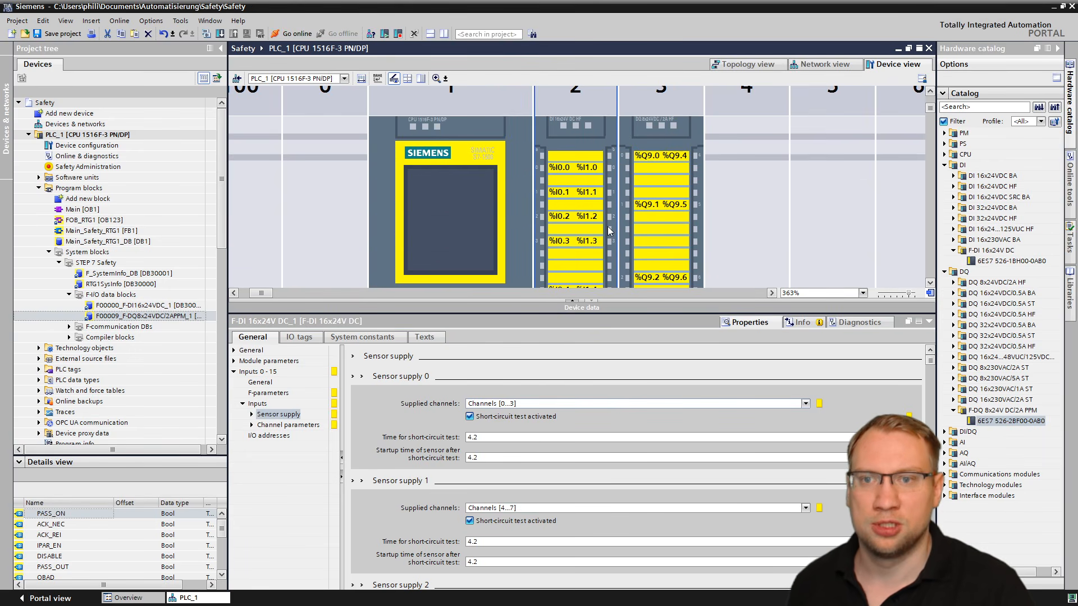
scroll(567, 422, down, 2)
scroll(568, 422, down, 1)
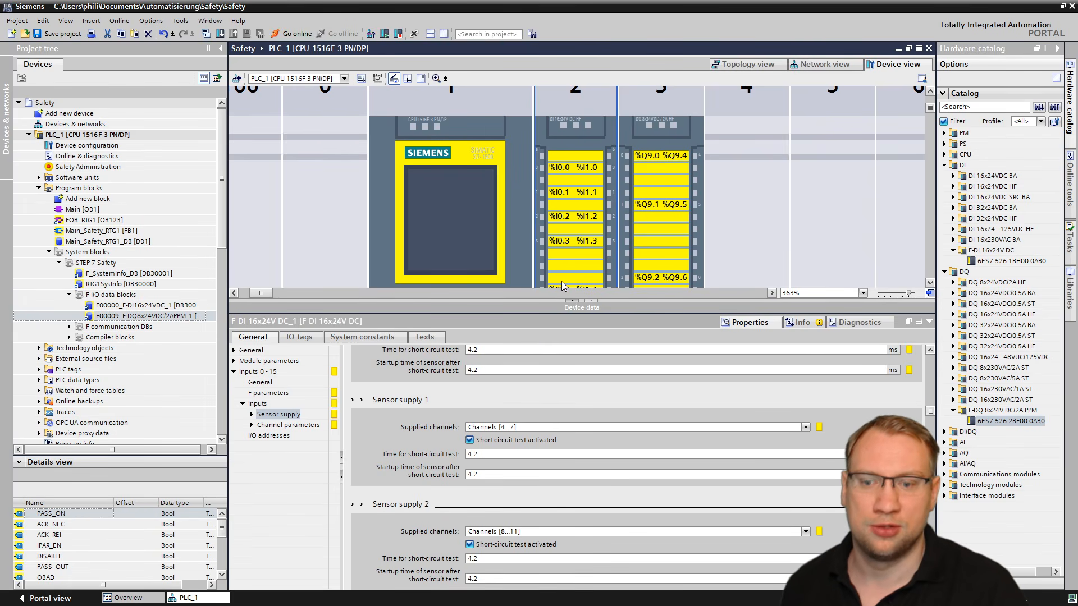
scroll(633, 473, down, 3)
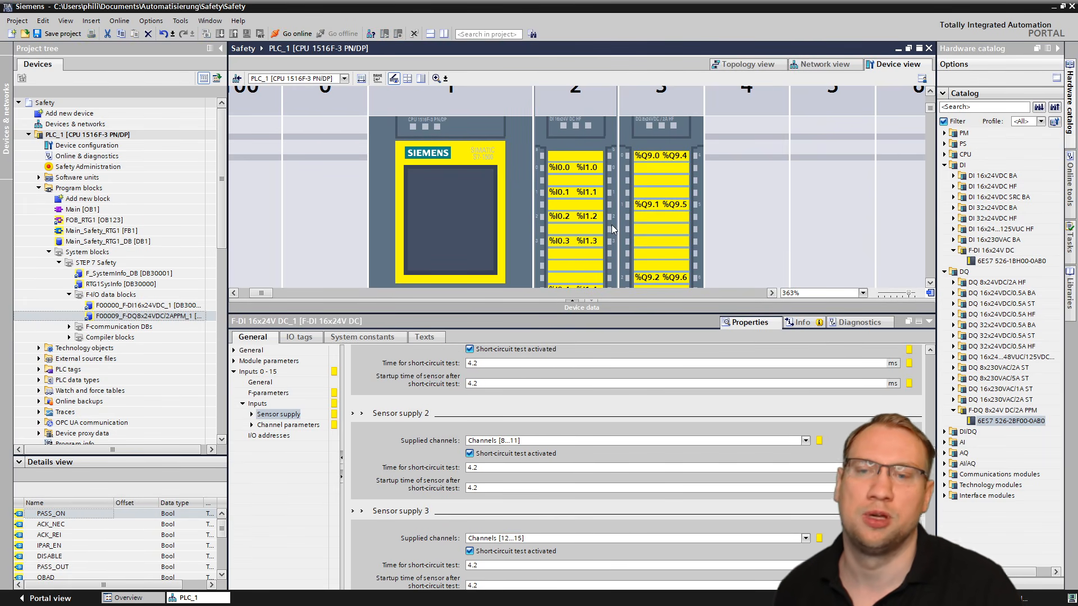
scroll(612, 228, down, 3)
scroll(595, 213, up, 1)
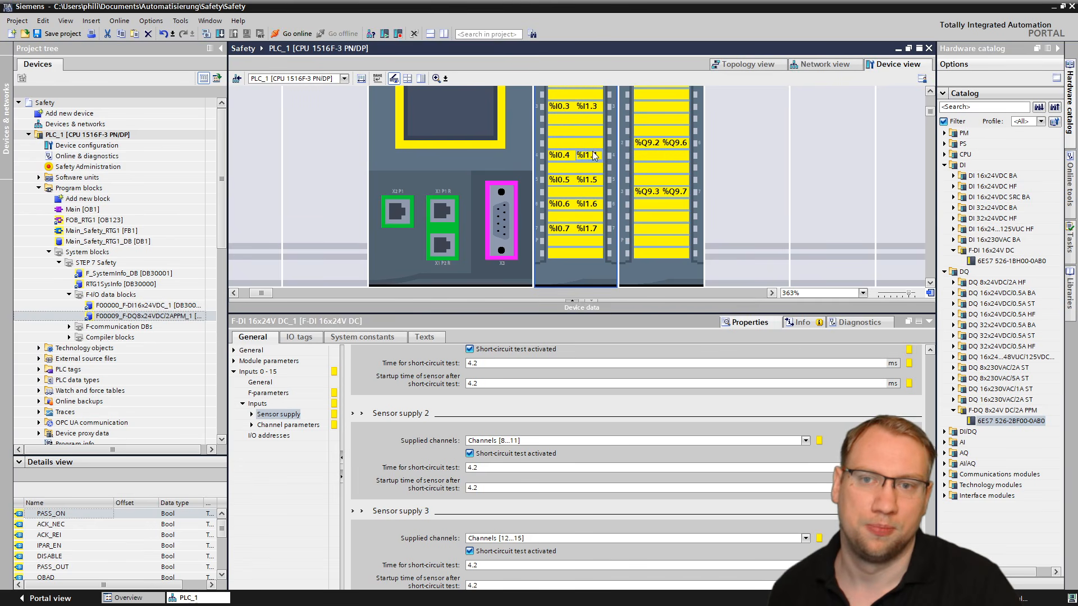
scroll(592, 206, up, 3)
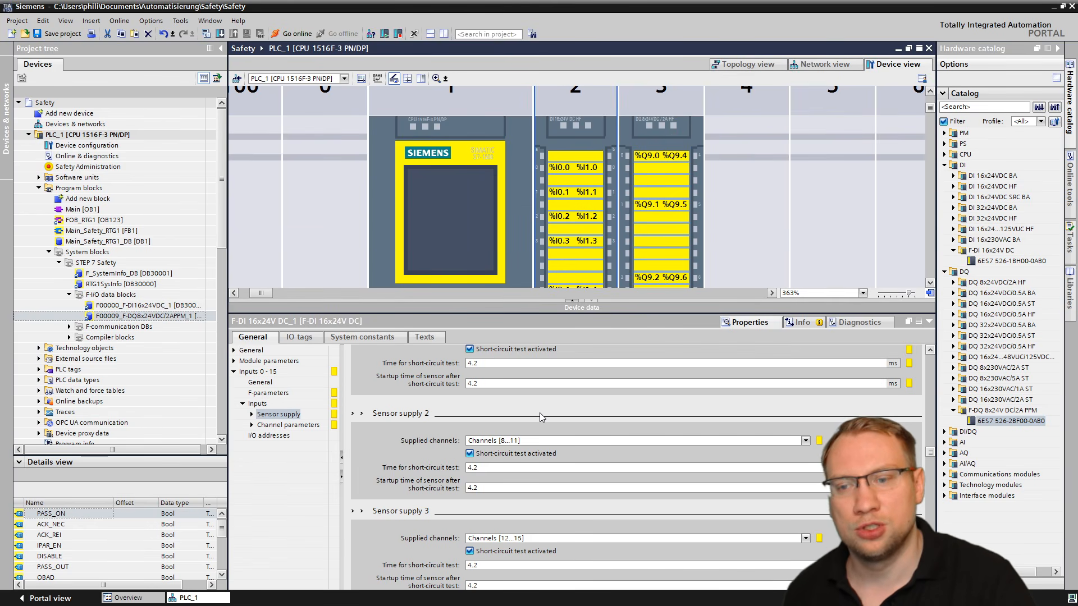
- Try supplying Channels [0...15] from sensor supply 0 and return it to Channels [0...3]
scroll(540, 413, up, 5)
click(533, 376)
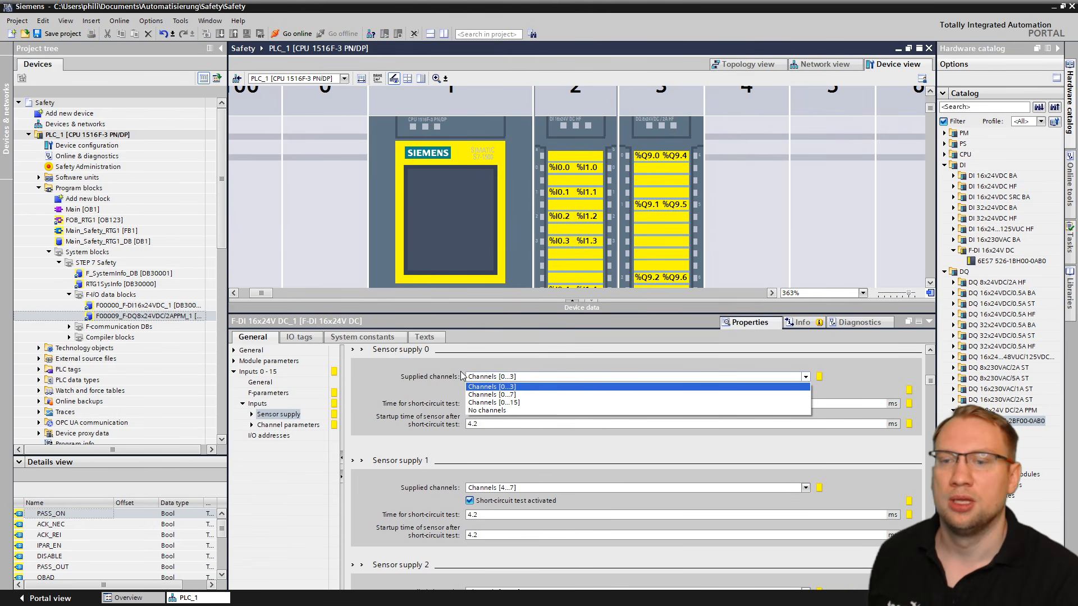
click(503, 403)
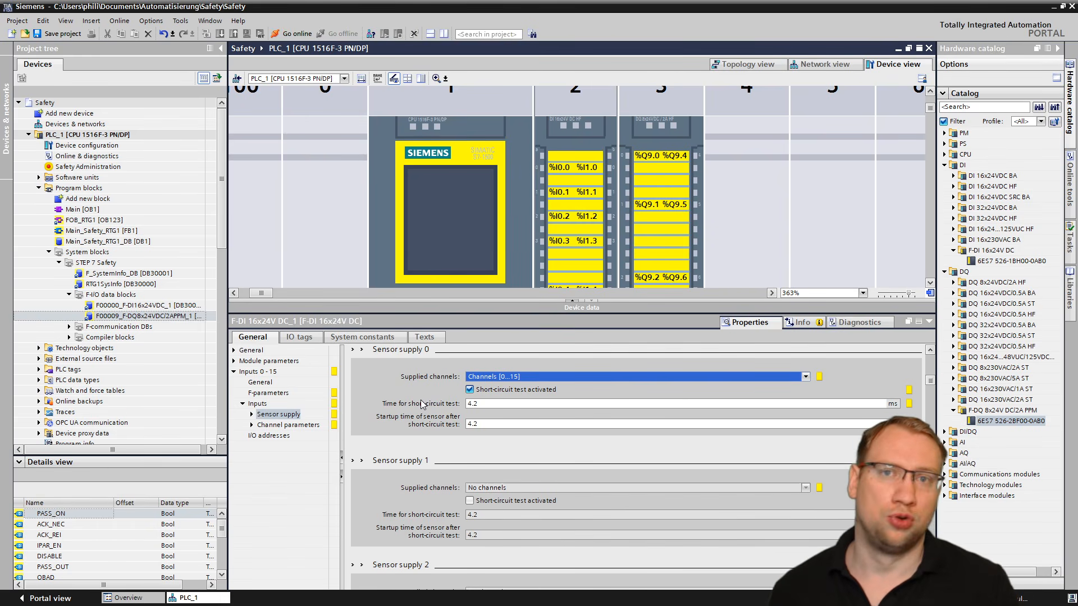
click(562, 379)
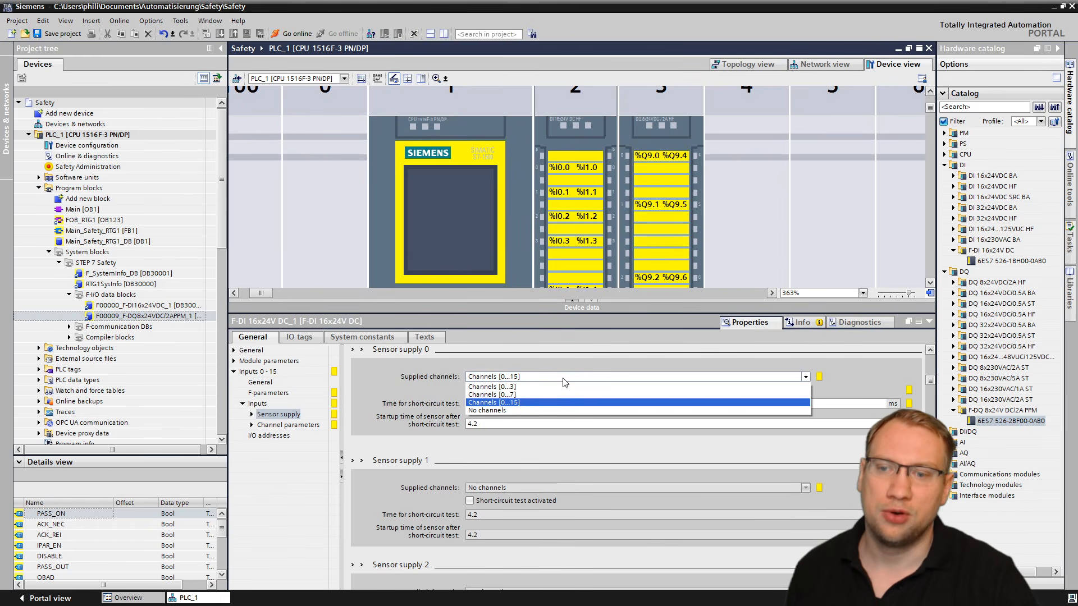
click(523, 391)
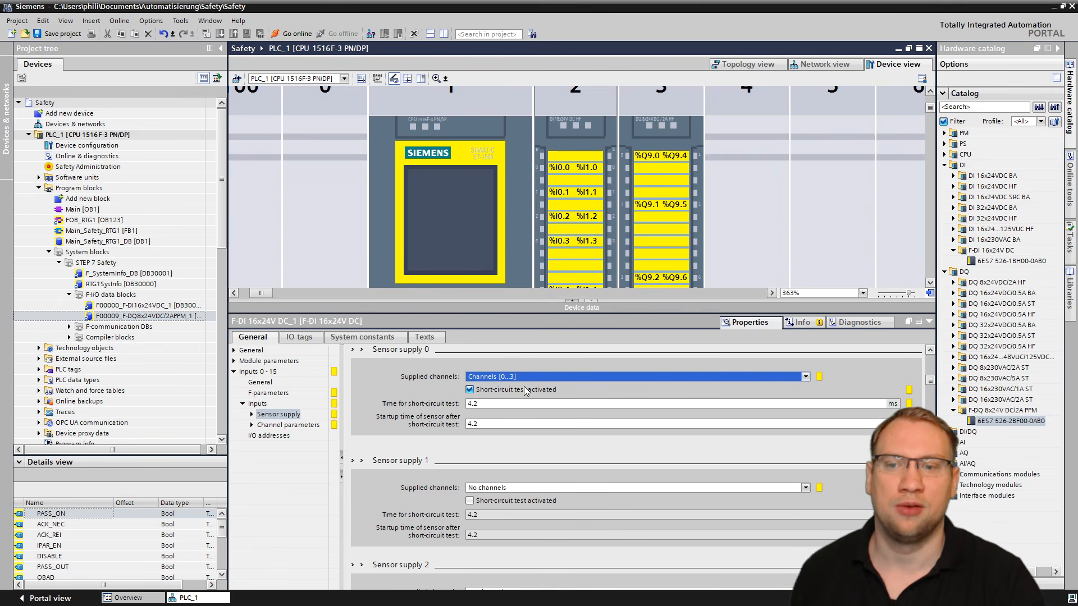
- Restore sensor supply 1 to Channels [4...7] and sensor supply 2 to Channels [8...11], each with the short-circuit test activated
click(478, 486)
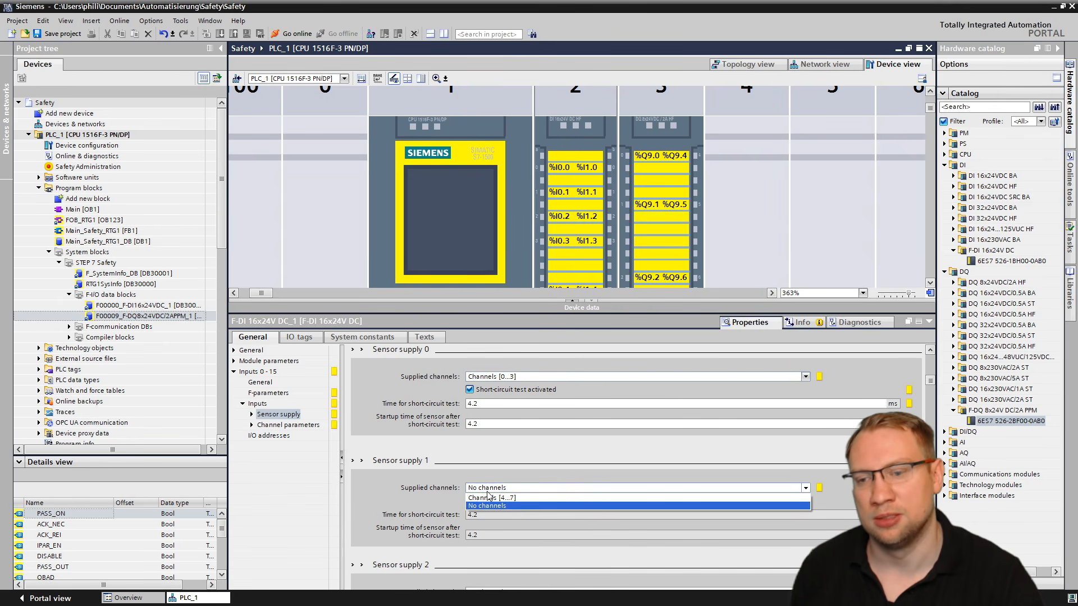
click(489, 505)
scroll(440, 488, down, 2)
click(470, 460)
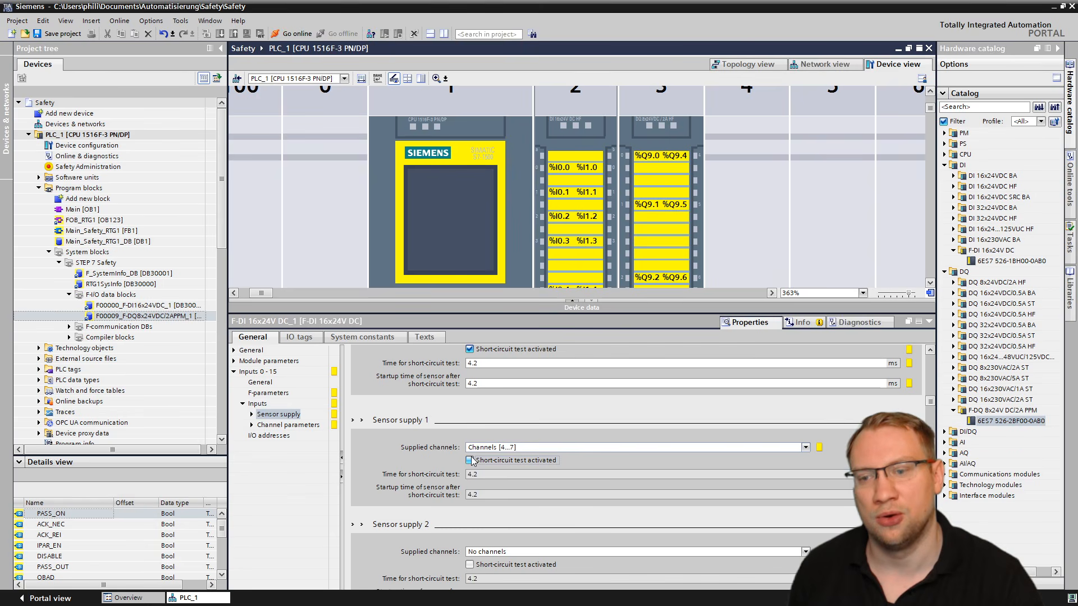
scroll(471, 506, down, 1)
click(472, 525)
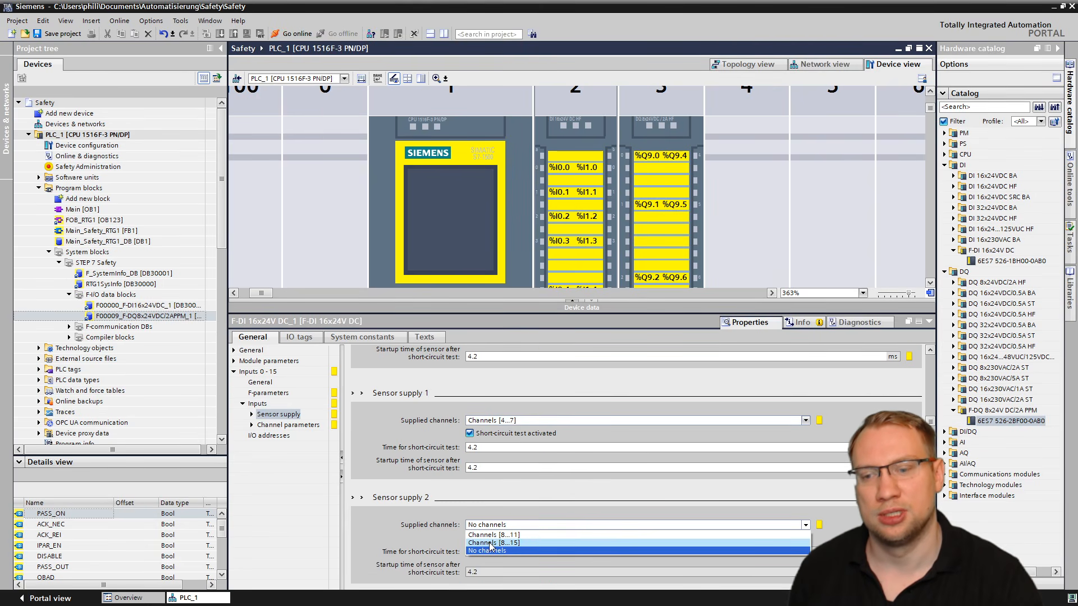
click(476, 543)
click(470, 538)
- Restore sensor supply 3 to Channels [12...15] with its short-circuit test activated
scroll(470, 477, down, 3)
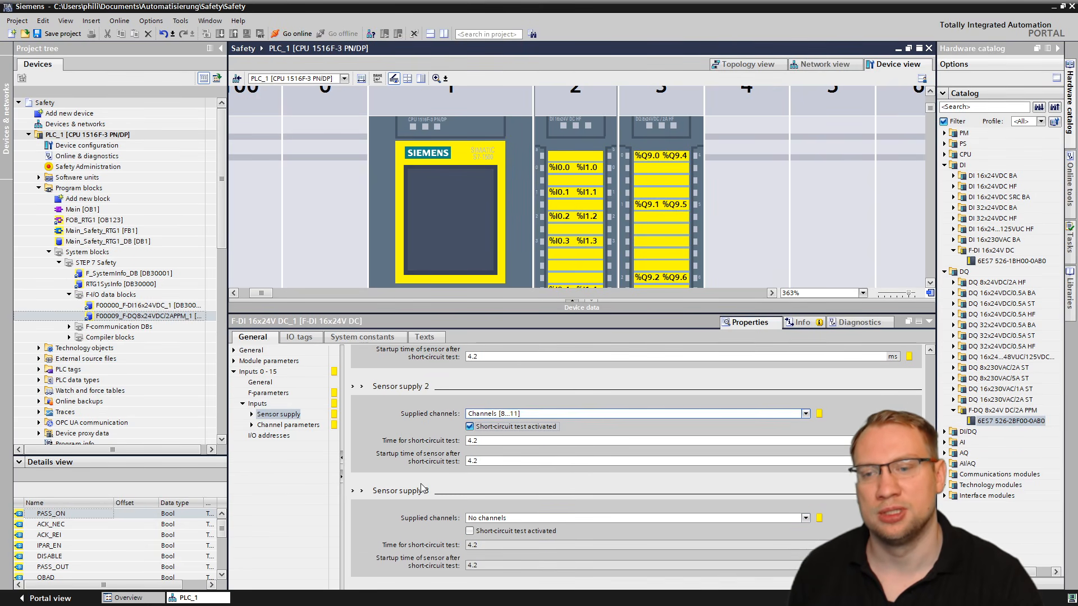
click(471, 427)
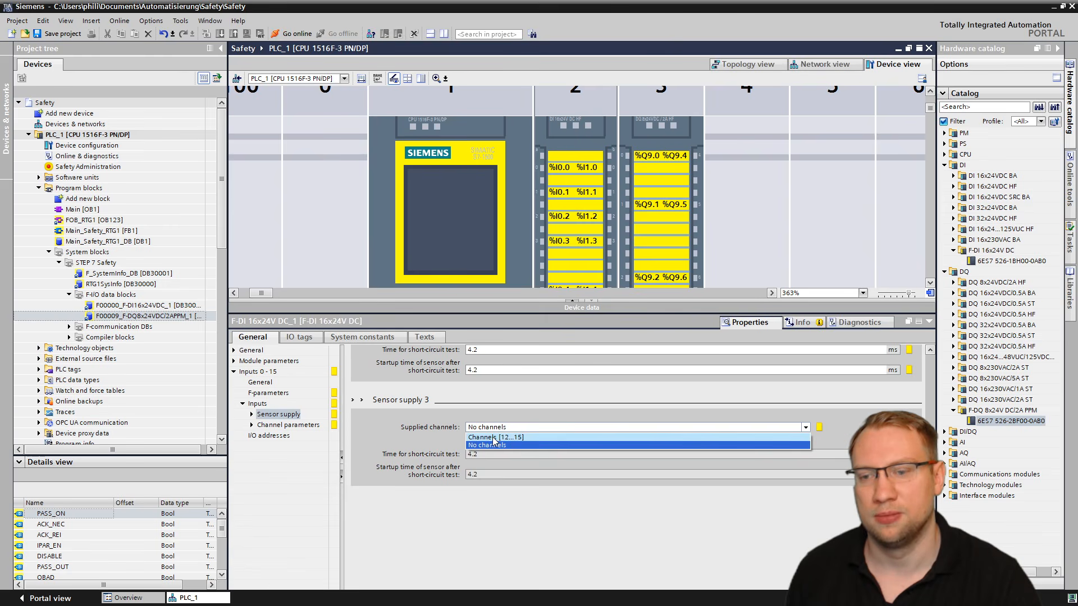
click(476, 447)
click(470, 441)
scroll(452, 464, up, 5)
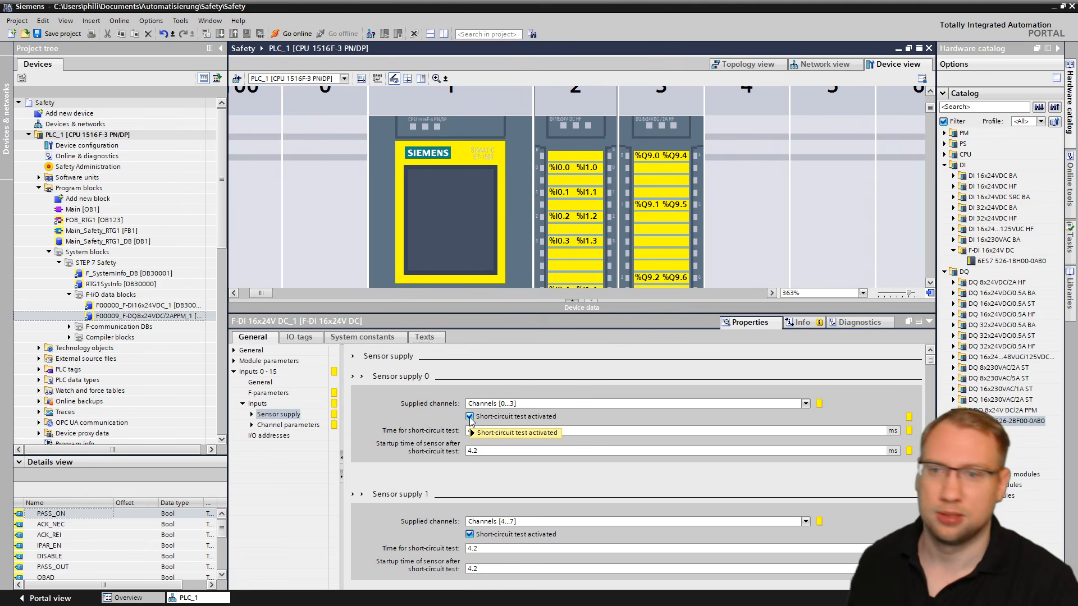
- Open the input module's channel parameters and expand the list of channel pairs
click(281, 429)
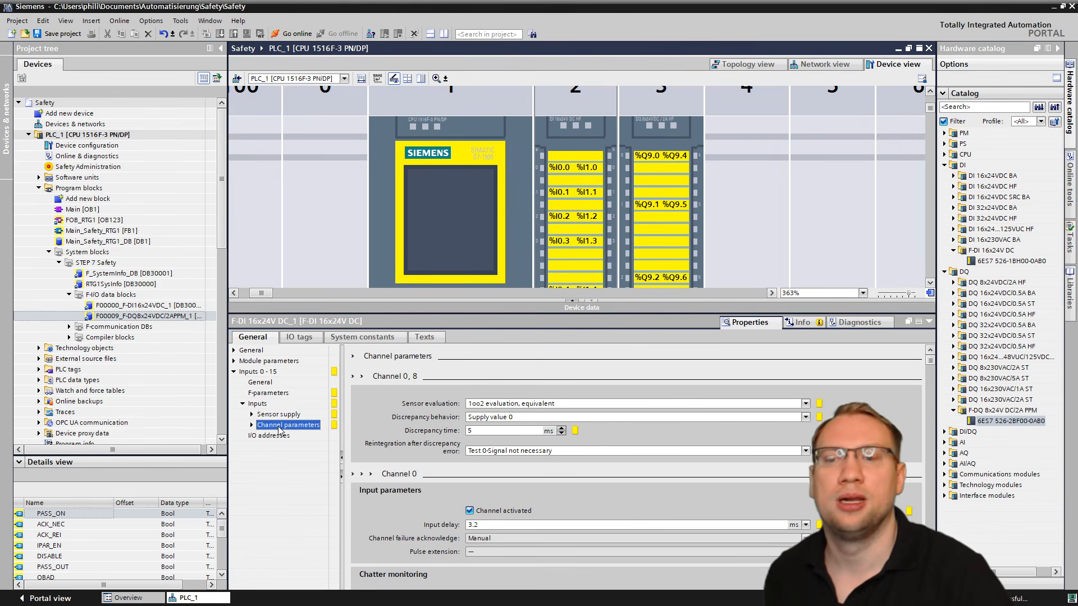
click(252, 426)
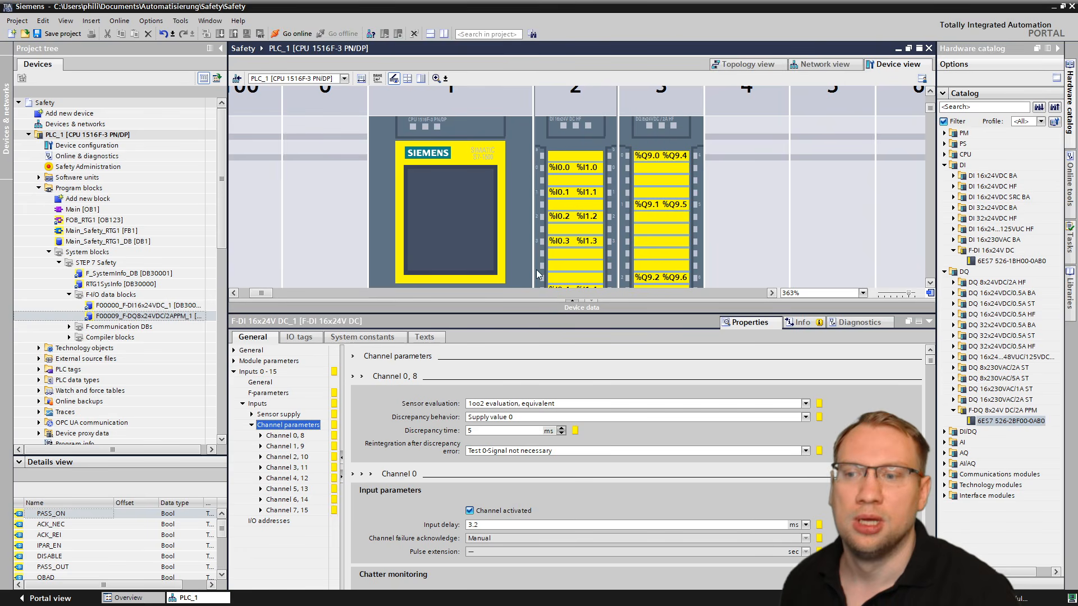
- Inspect the paired input addresses %I0.0/%I1.0 and %I0.1/%I1.1 on the F-DI module and reselect the module
click(566, 168)
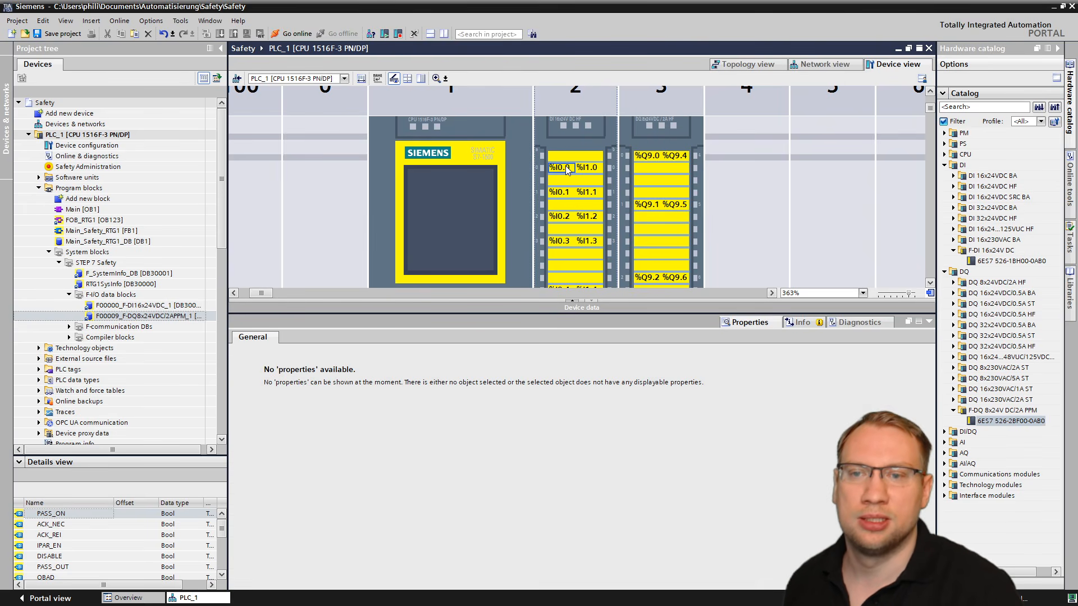
click(587, 168)
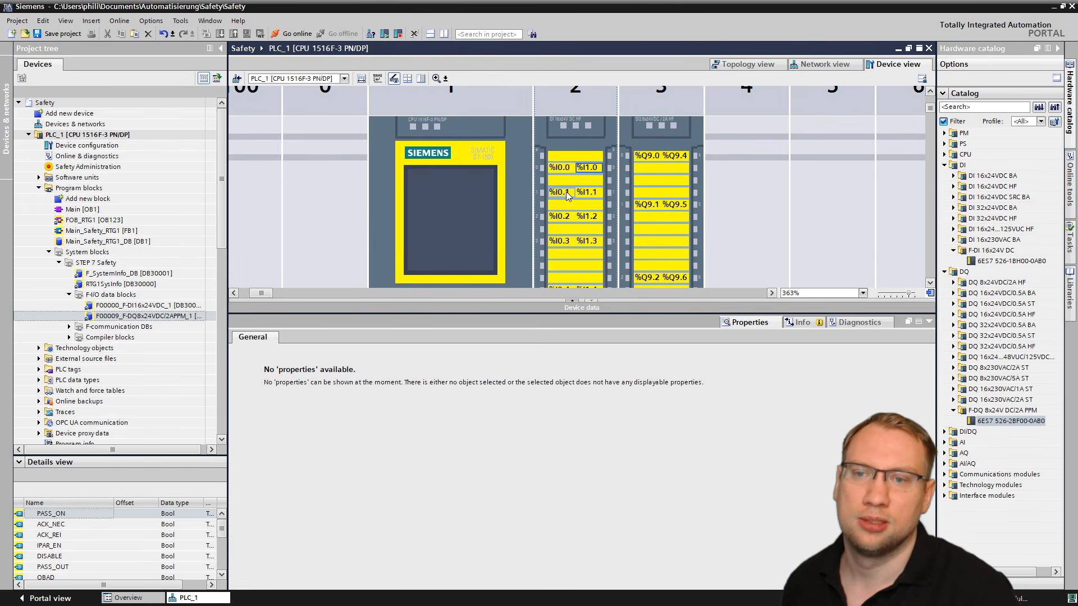
click(579, 192)
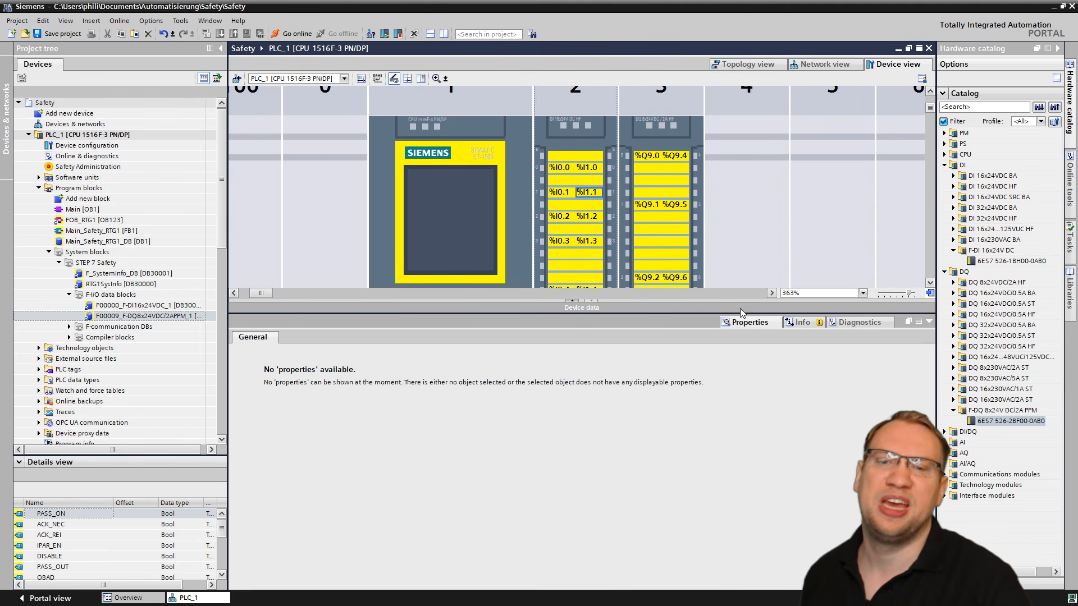
click(564, 130)
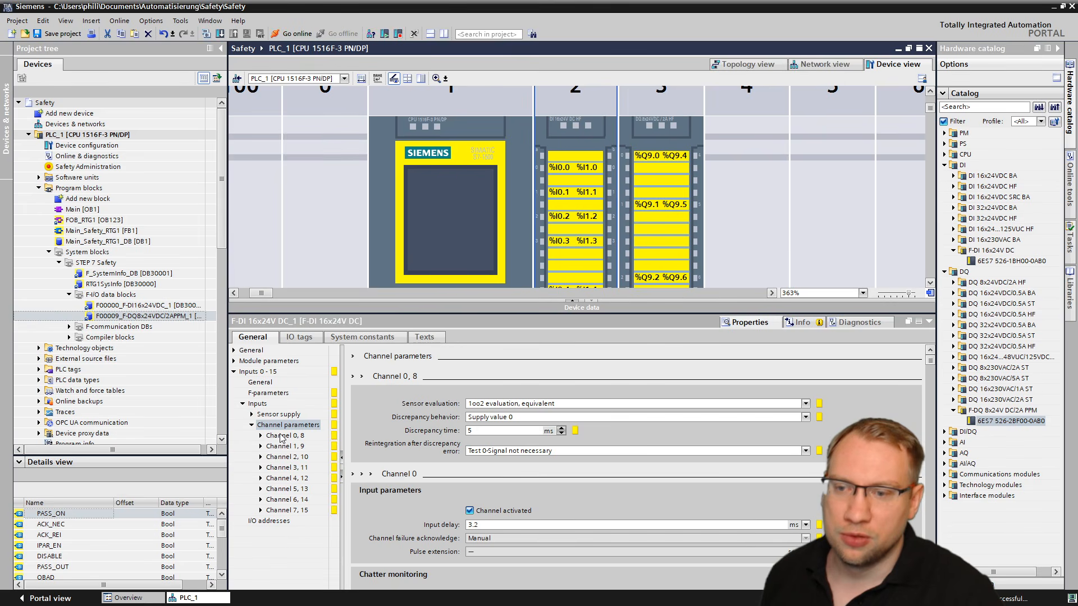
- Look through the parameters of several channel pairs and return to the sensor evaluation of Channel 0, 8
click(283, 436)
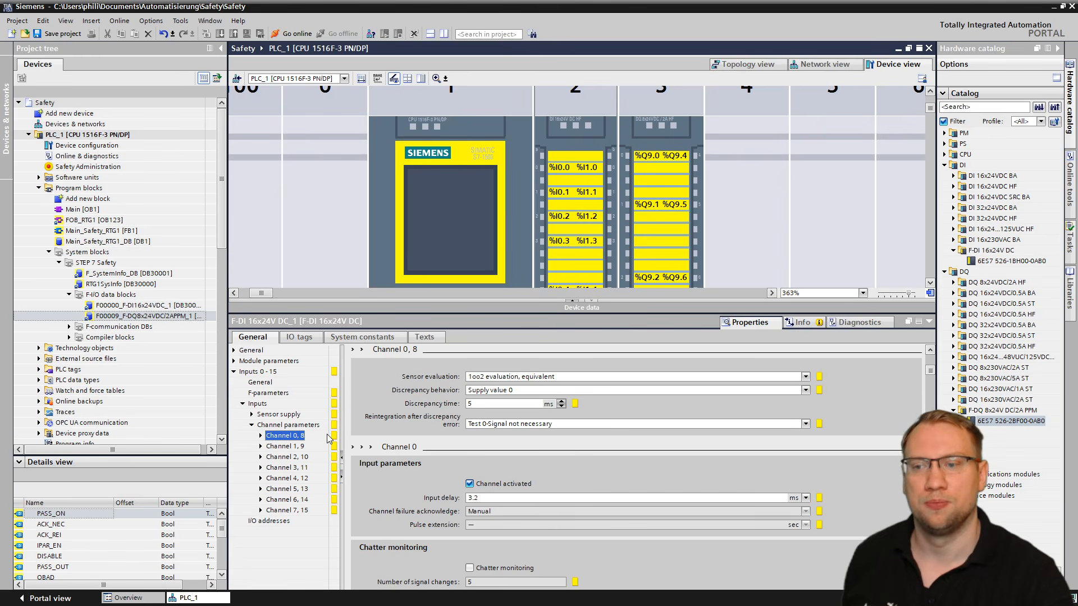
click(287, 467)
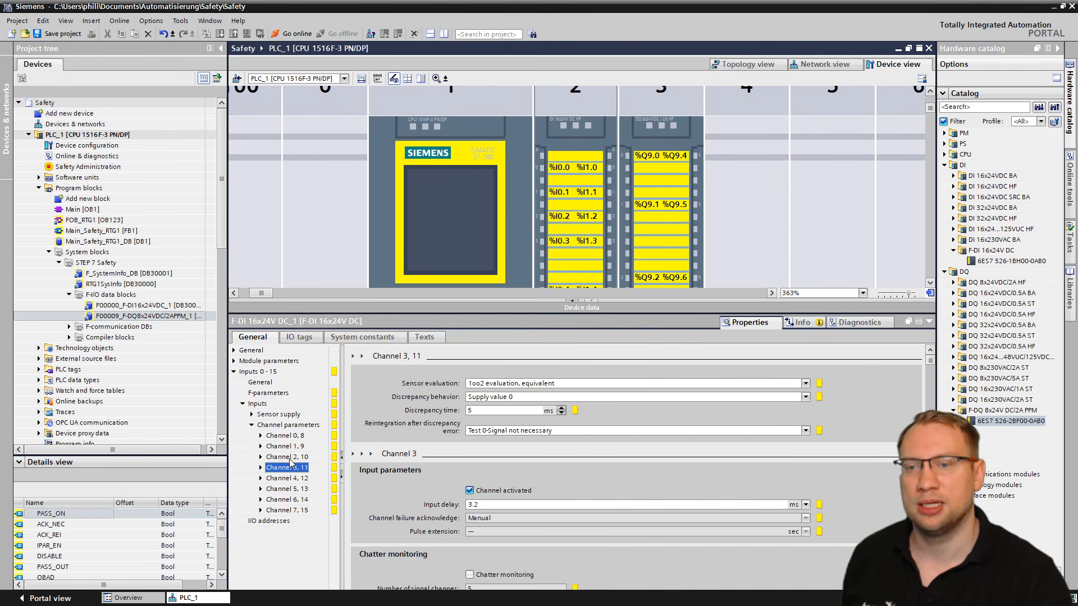
click(287, 477)
click(288, 499)
click(285, 436)
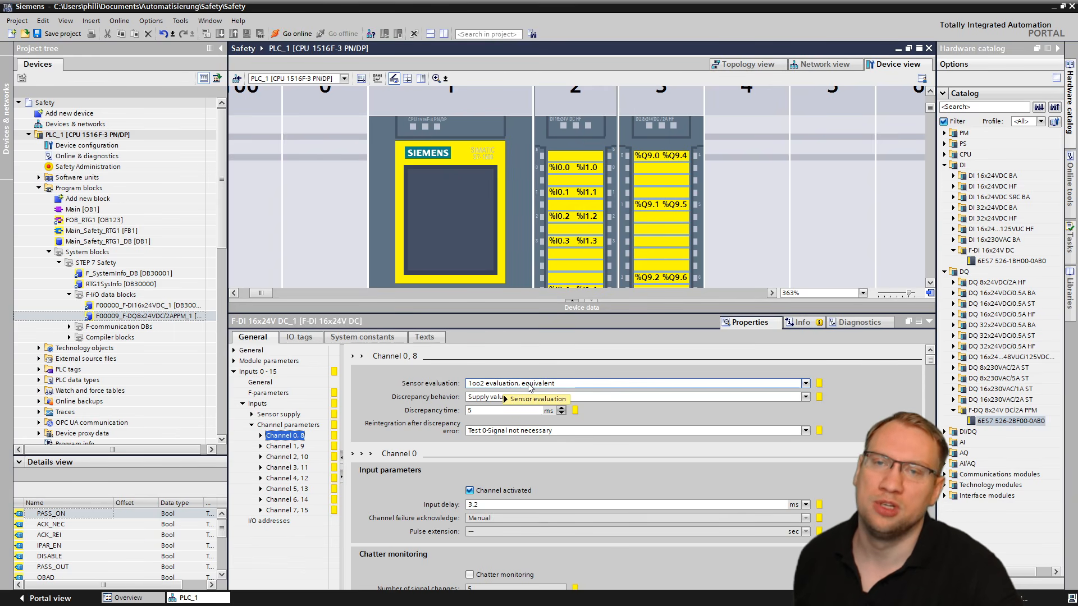
mouse_move(529, 387)
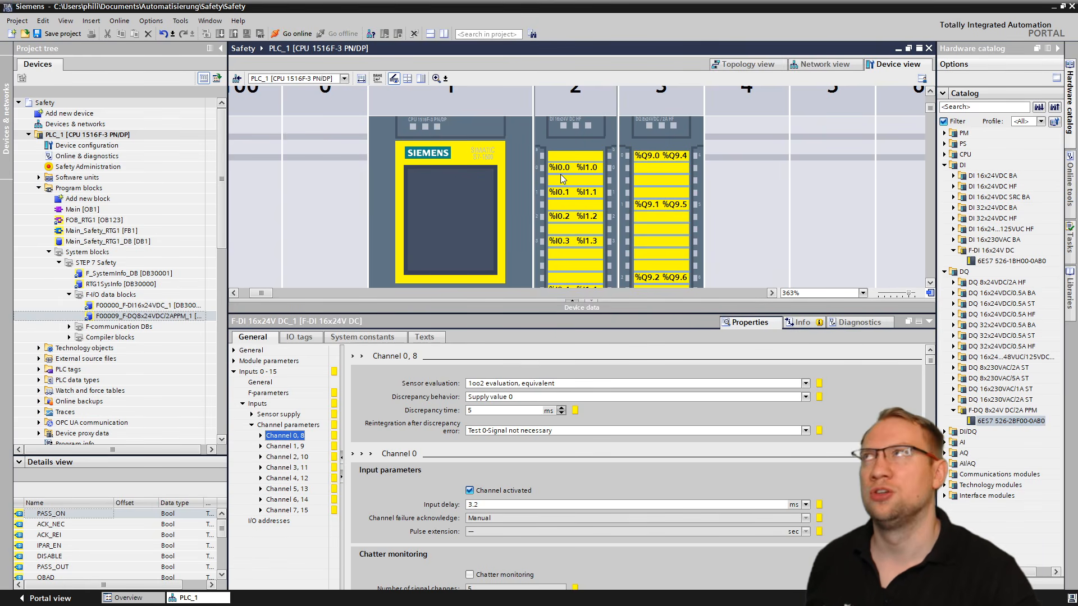
- Capture the CPU and both F-modules from the device view with the Snipping Tool and reposition the snip window
click(68, 40)
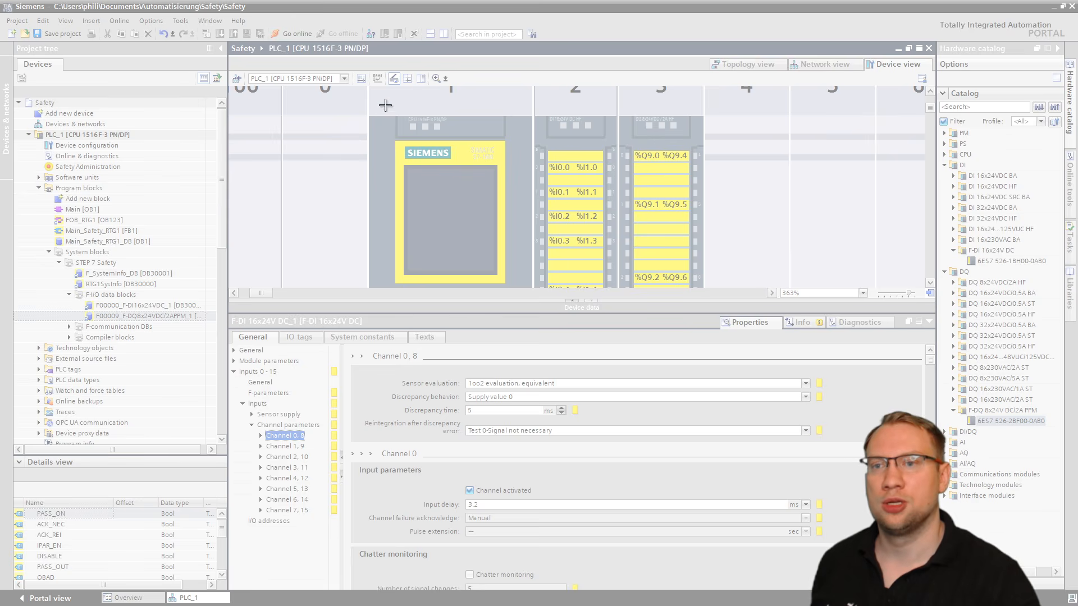
drag(372, 91, 759, 366)
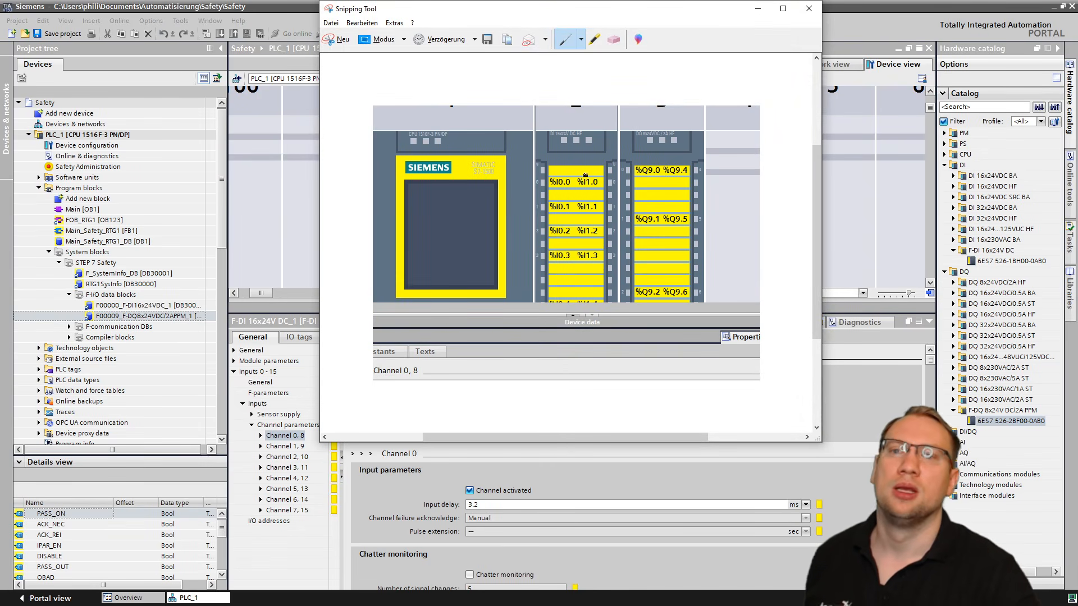
drag(618, 1, 599, 34)
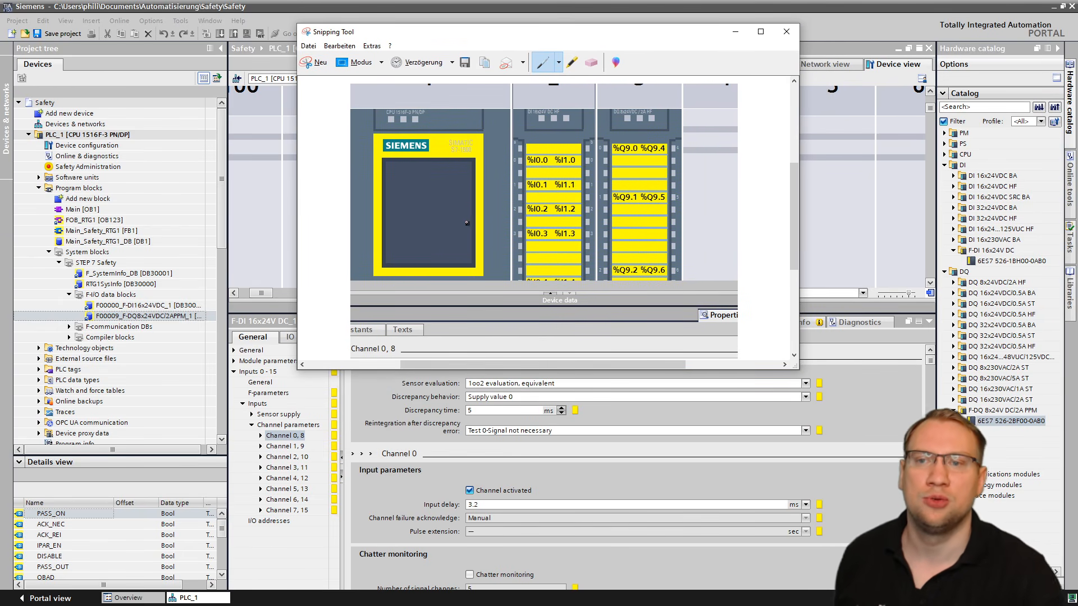
- Sketch a sensor over the CPU in red pen, with two wires running to inputs %I0.0 and %I1.0
click(559, 62)
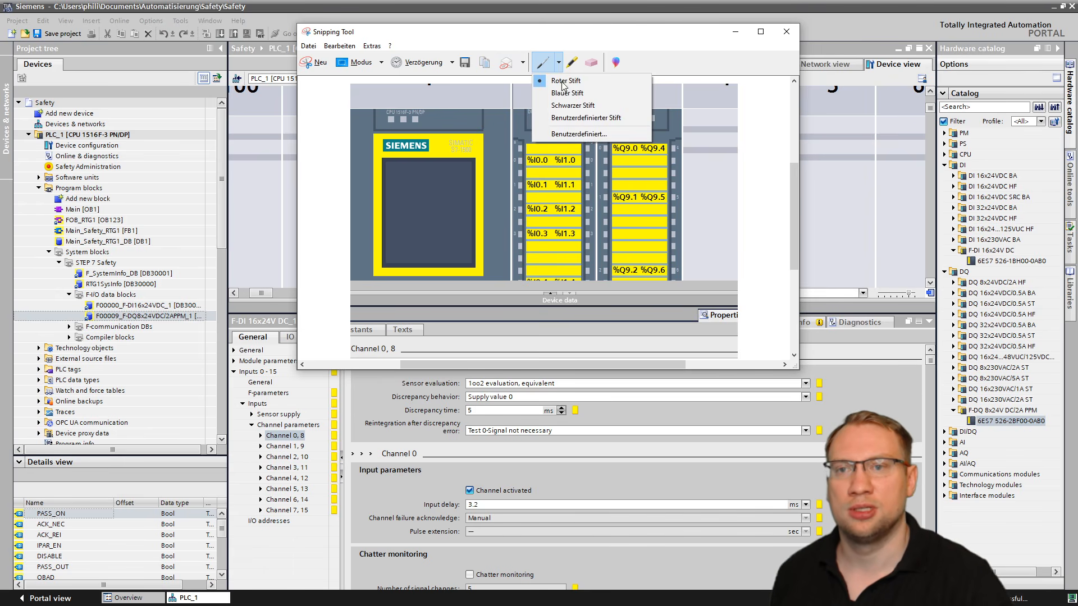
click(564, 85)
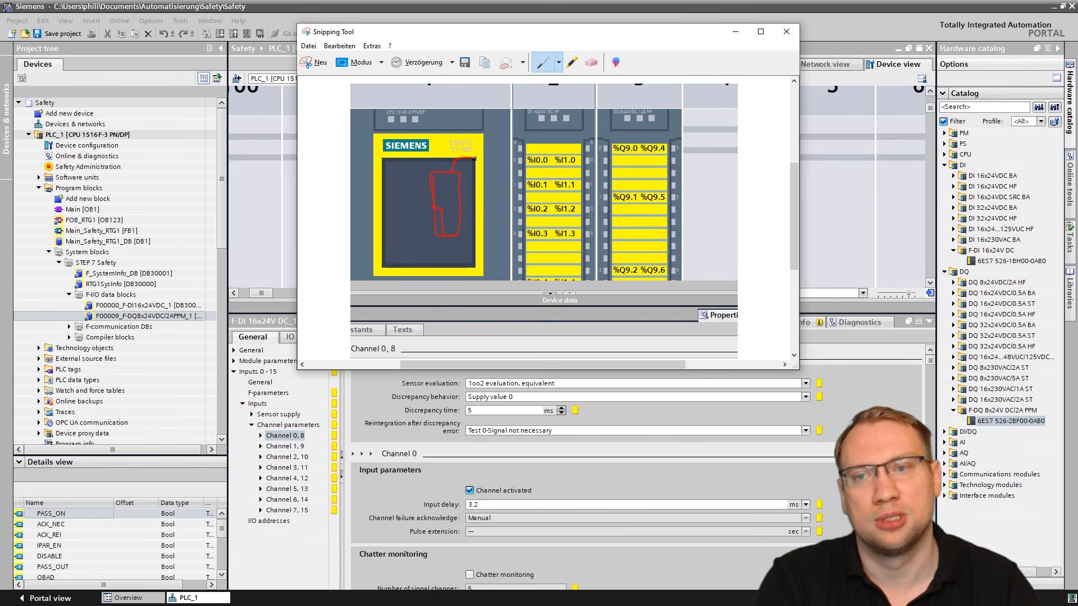
drag(474, 159, 515, 160)
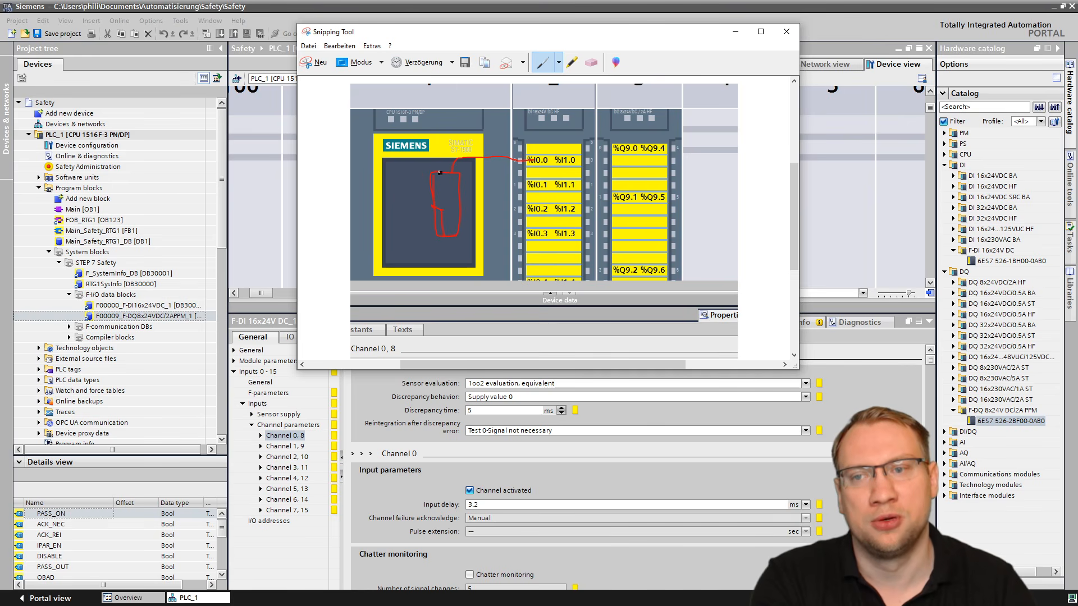
drag(453, 146, 516, 136)
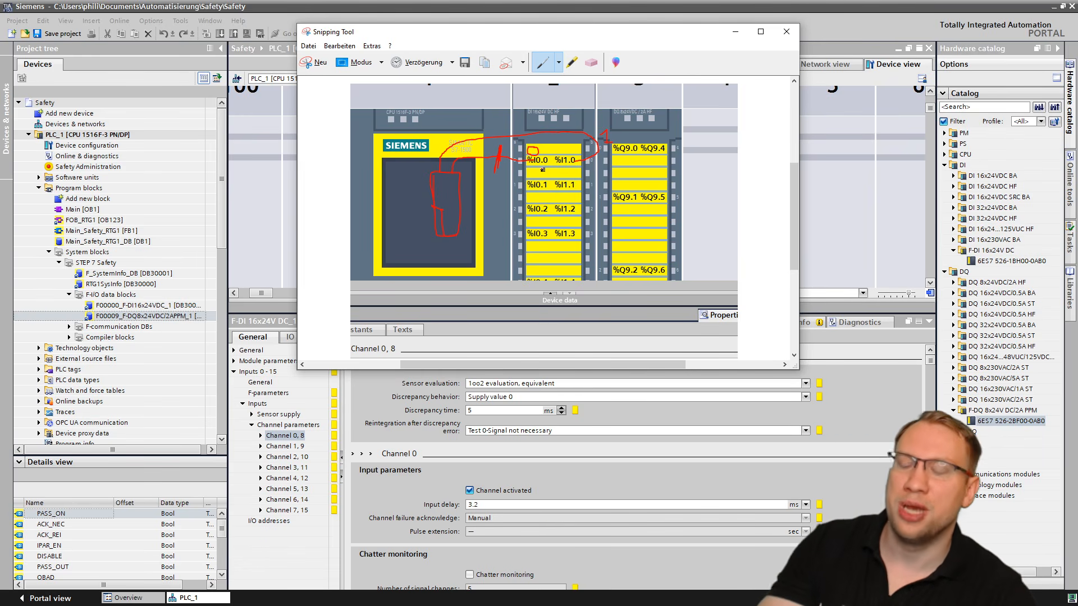
- Switch back to TIA Portal and set the discrepancy time of Channel 0, 8 to 50 ms
click(847, 390)
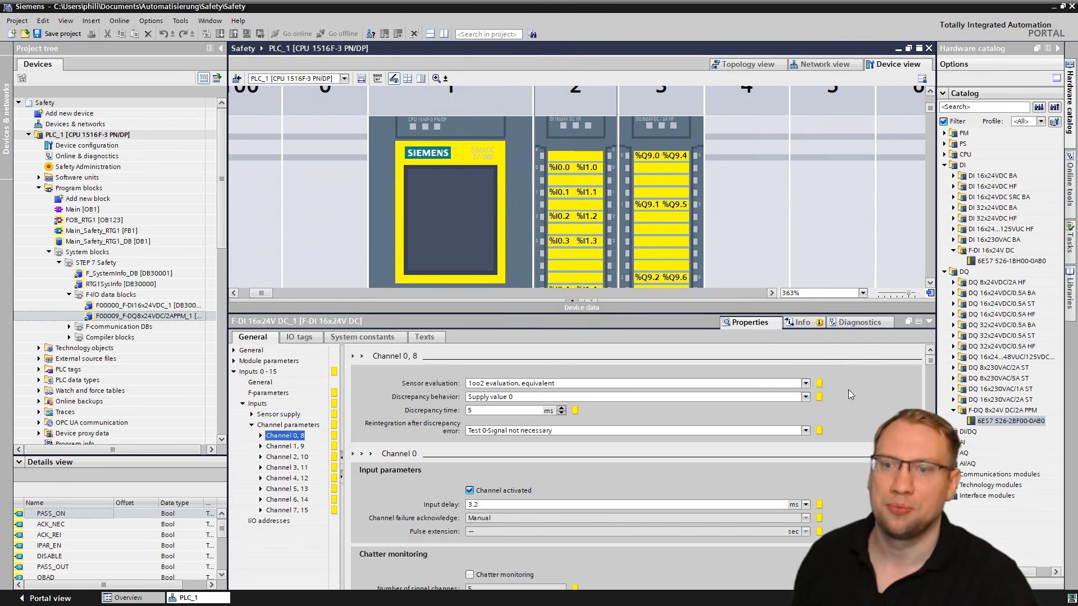
click(470, 410)
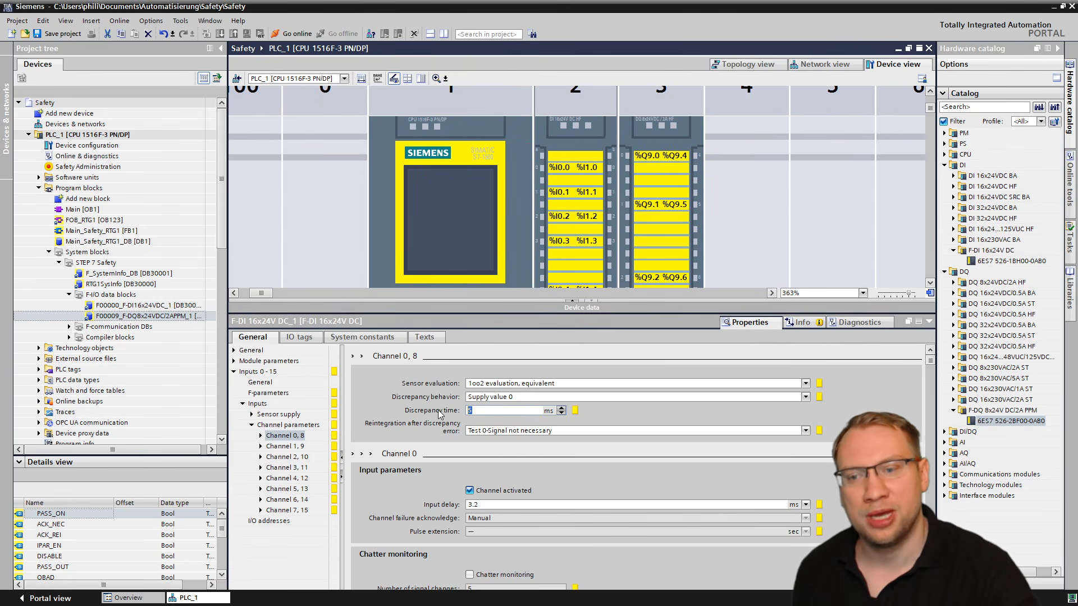
click(491, 409)
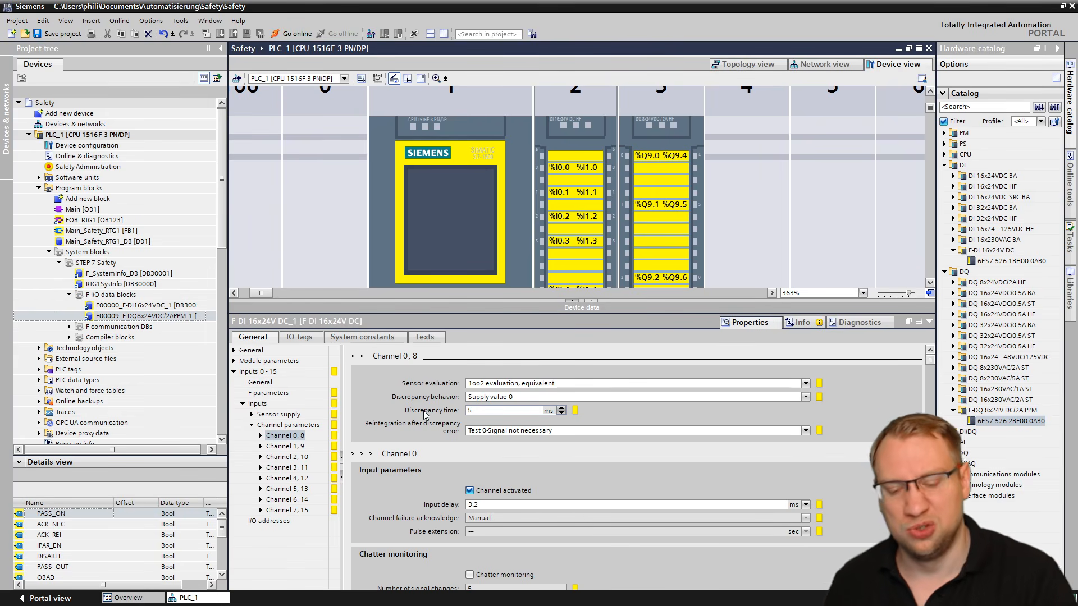
click(492, 408)
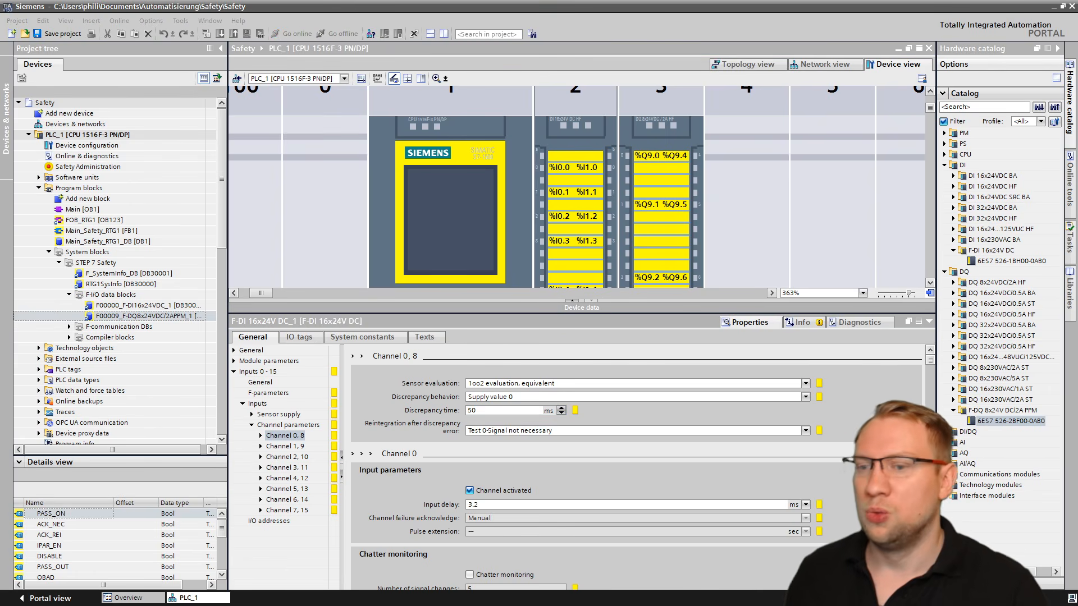
- Review the discrepancy behavior options of Channel 0, 8 and keep Supply value 0
click(479, 399)
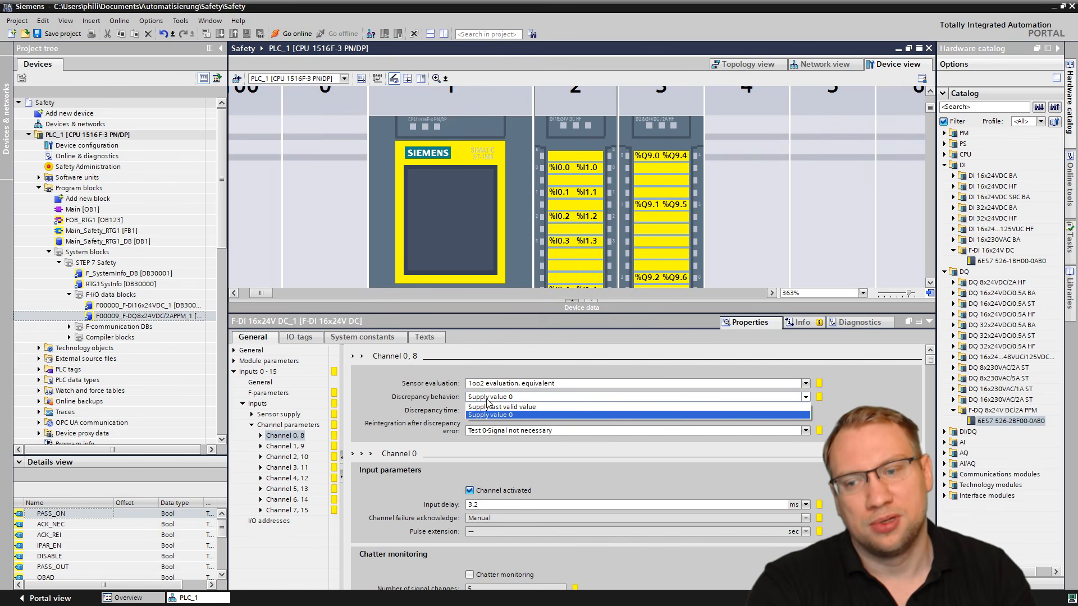
click(504, 400)
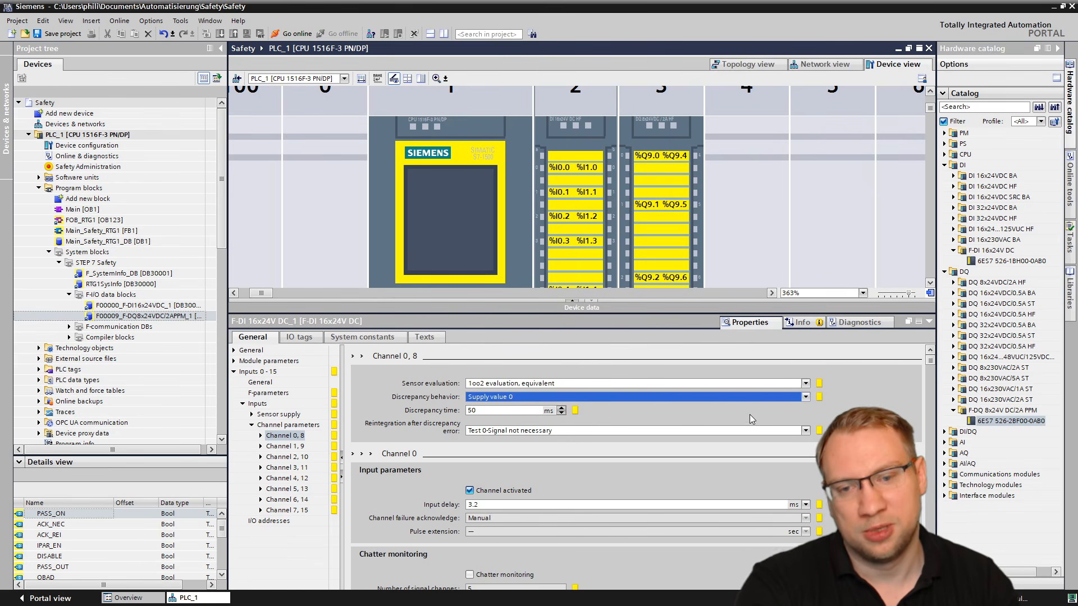
click(505, 410)
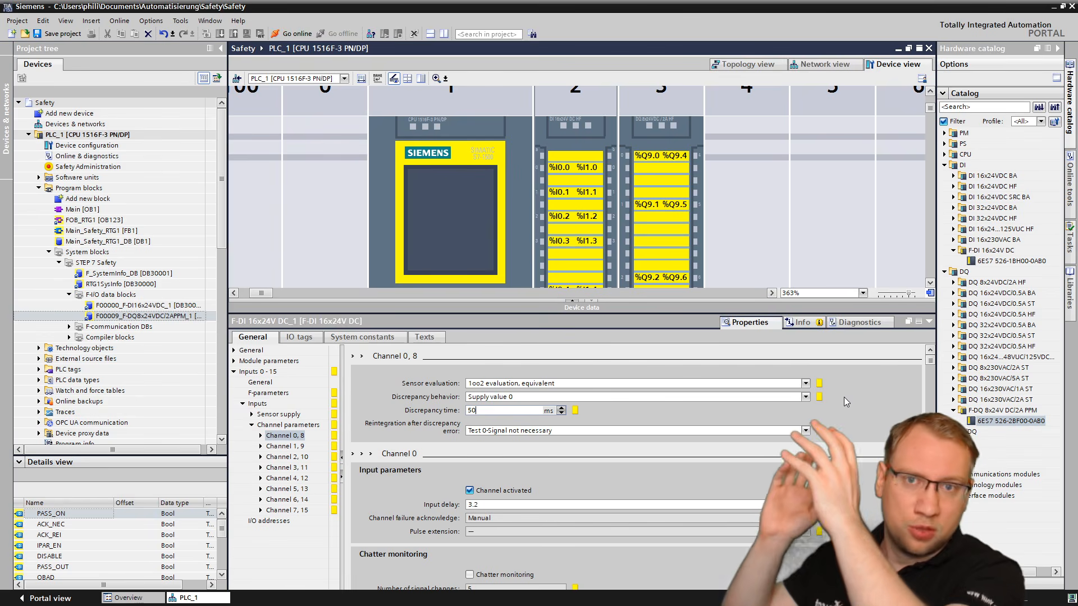
click(806, 397)
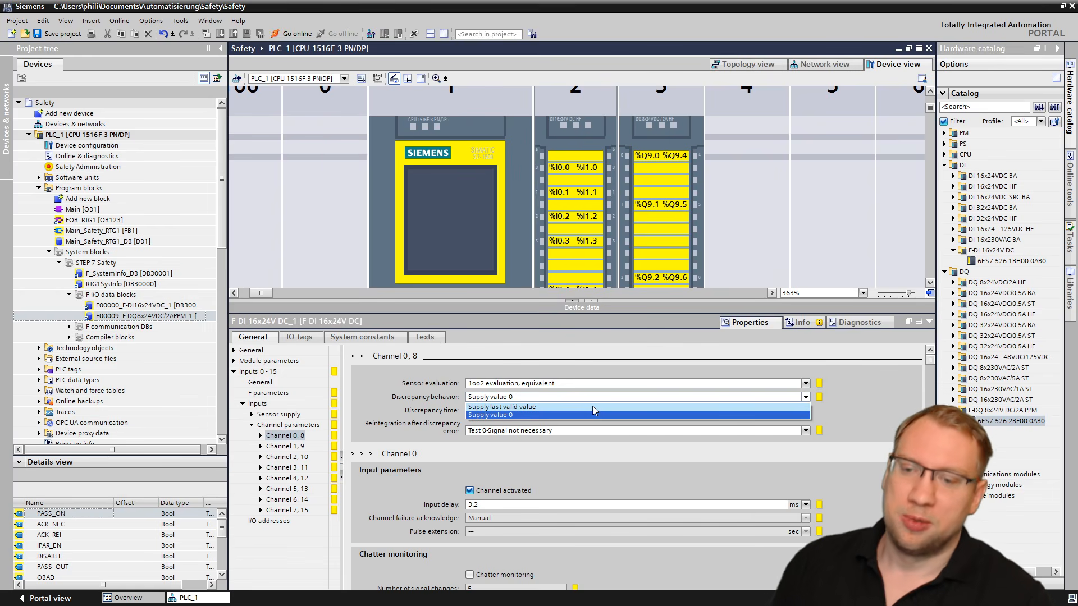
click(529, 416)
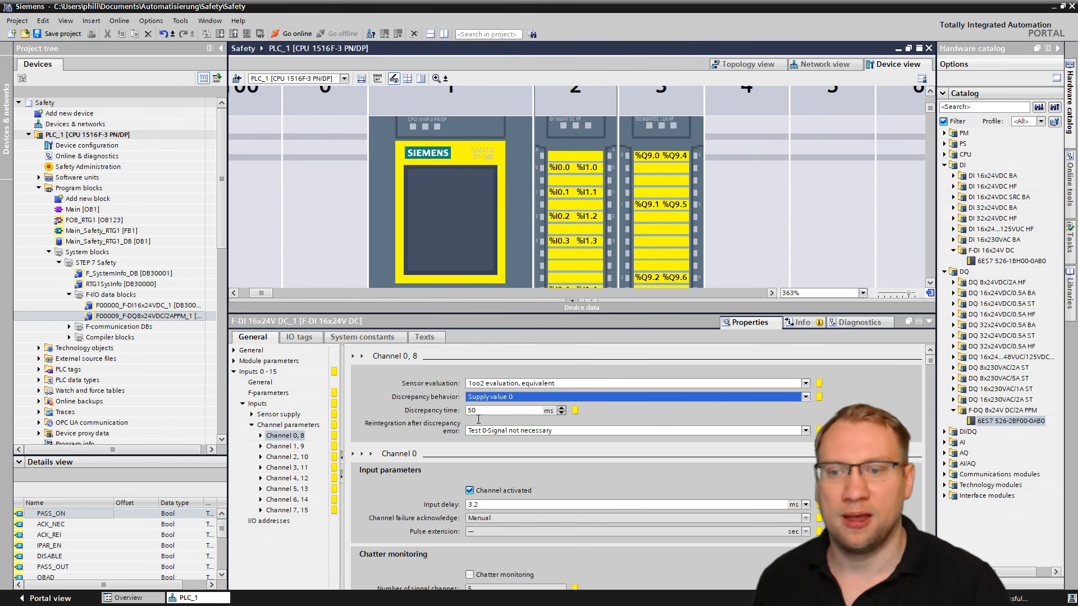
- Set the sensor evaluation of Channel 0, 8 to 1oo2 evaluation, non-equivalent
click(510, 385)
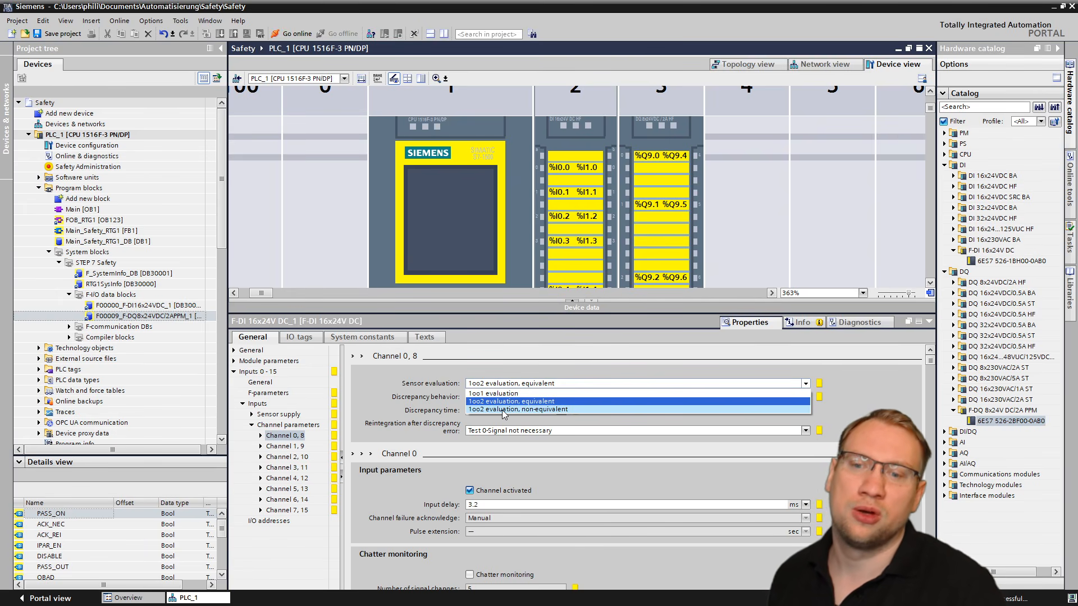
click(545, 411)
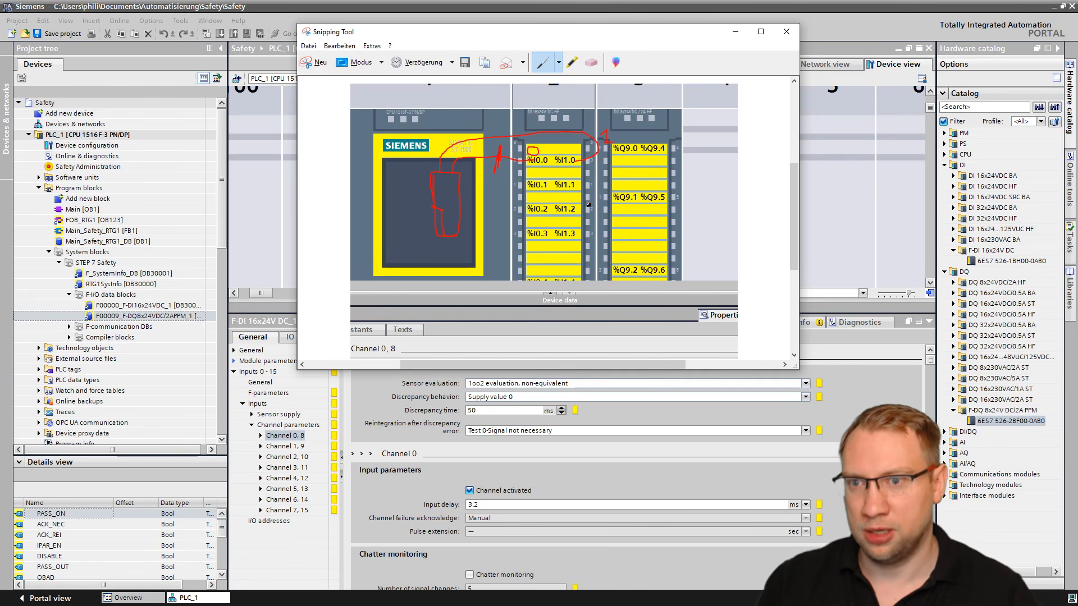
- Switch to the Snipping Tool, erase the old signal marks, and label the two sensor wires 1 and 0 in red
click(591, 62)
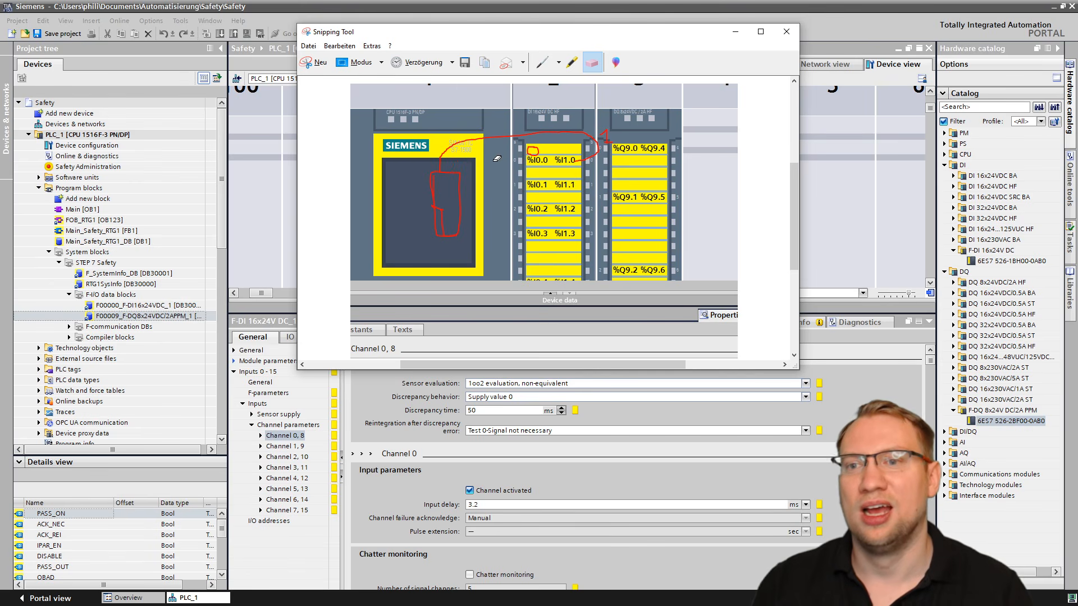
click(542, 62)
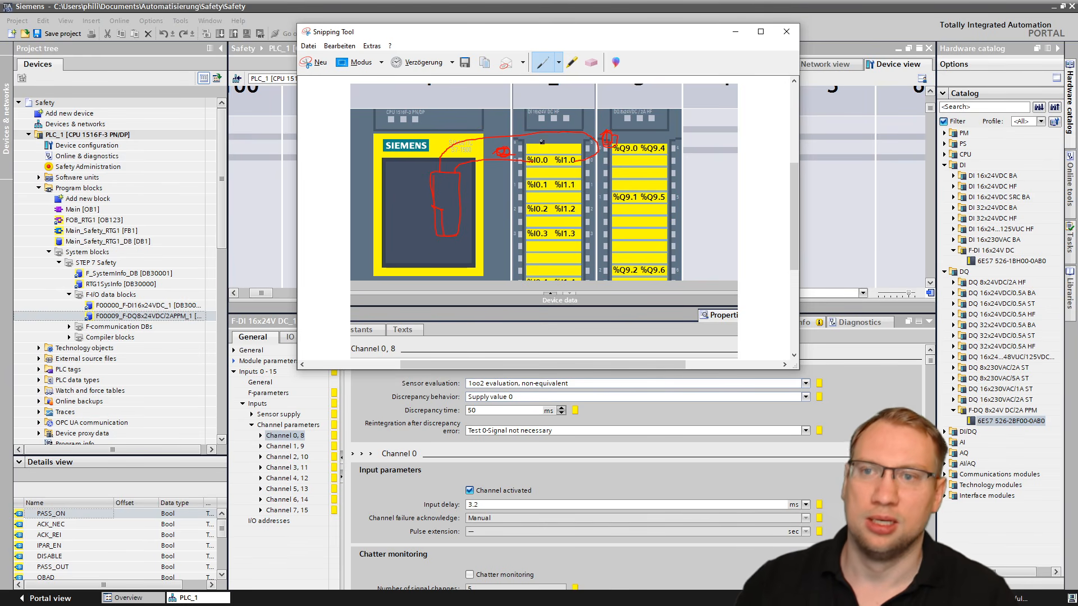
click(587, 63)
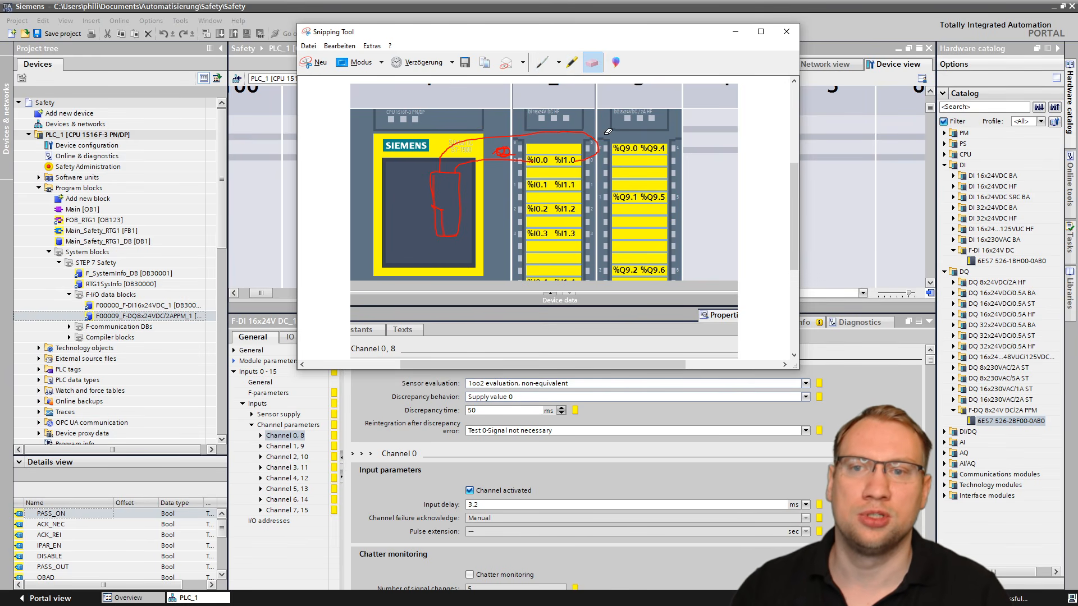
click(542, 62)
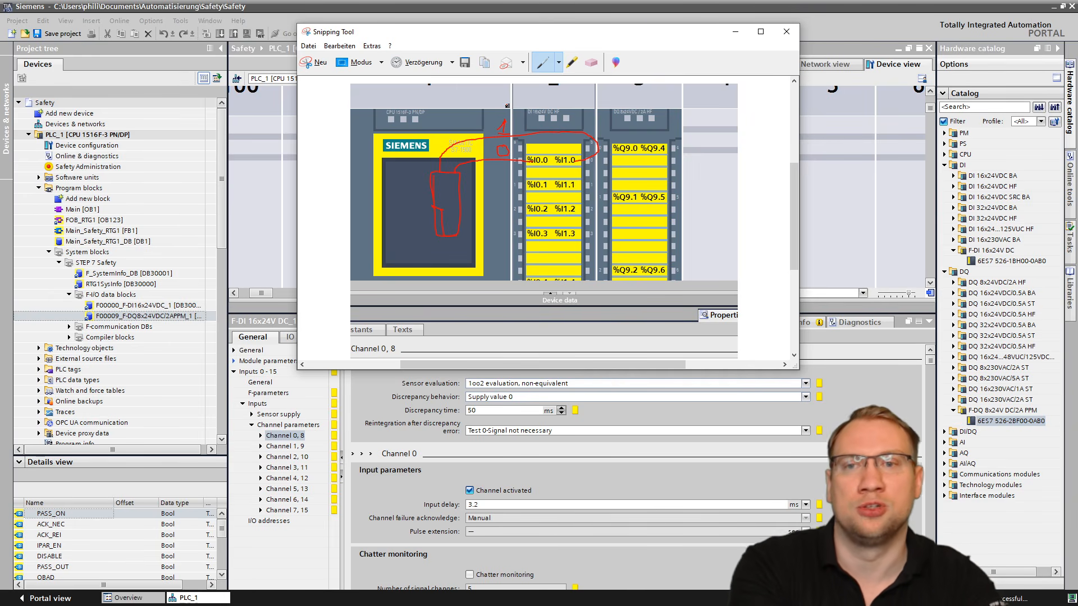
- Switch back to TIA Portal and set the sensor evaluation of Channel 0, 8 to 1oo1 evaluation
click(648, 11)
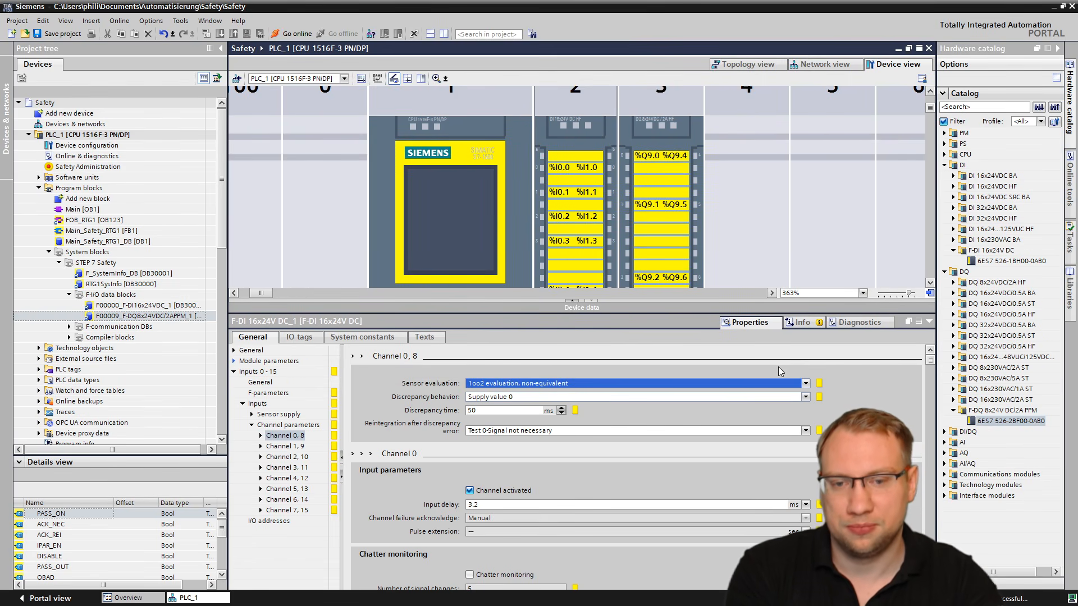
click(779, 384)
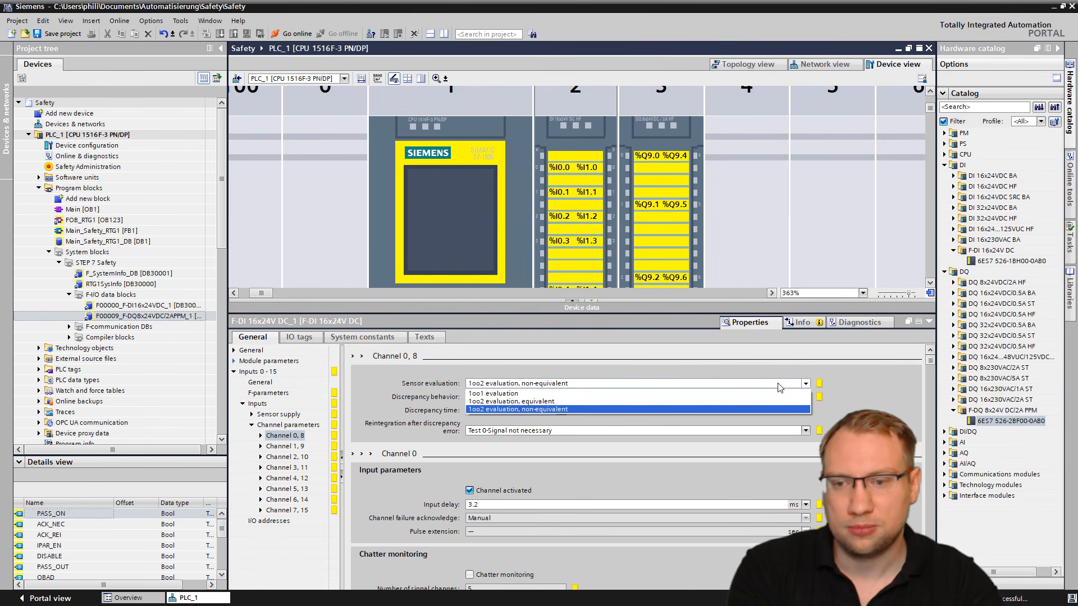
click(516, 394)
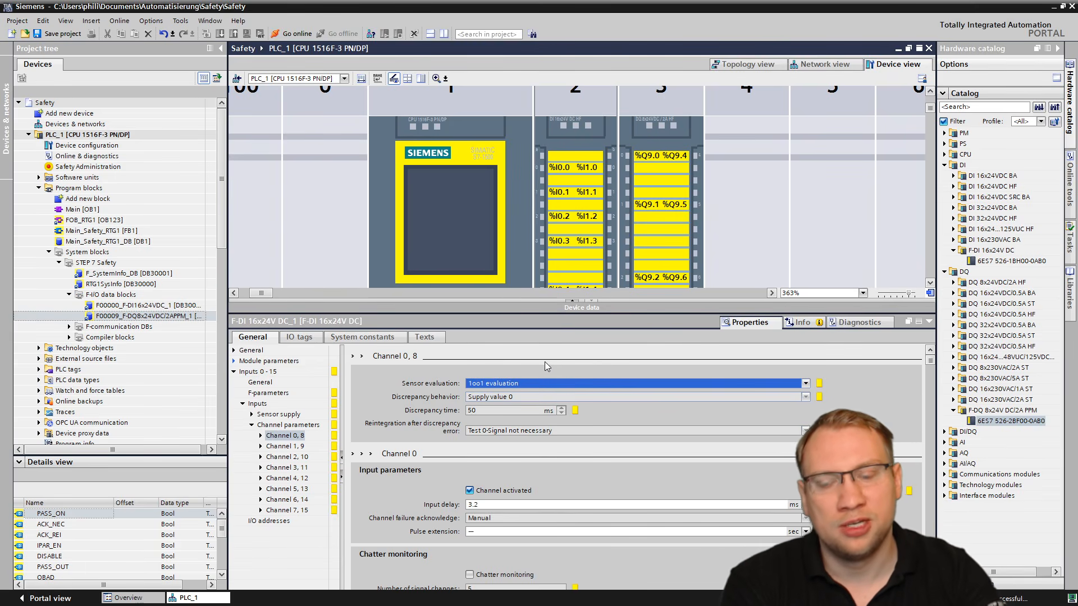
- Switch to the Snipping Tool, erase the upper sensor wire and both signal labels, mark the remaining wire 1 in red, and return to TIA Portal
key(alt+Tab)
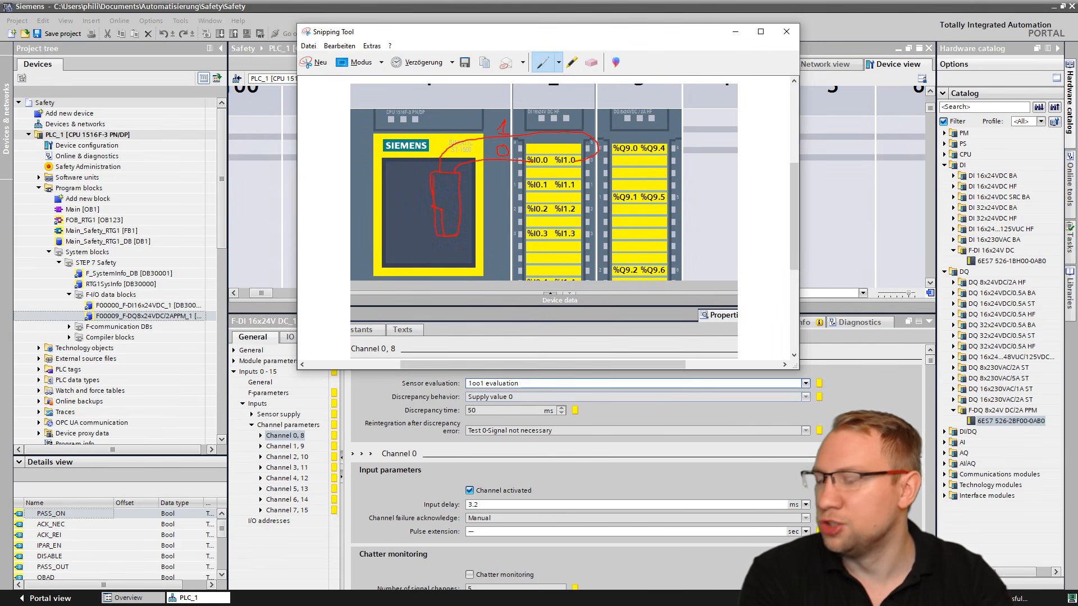
click(589, 62)
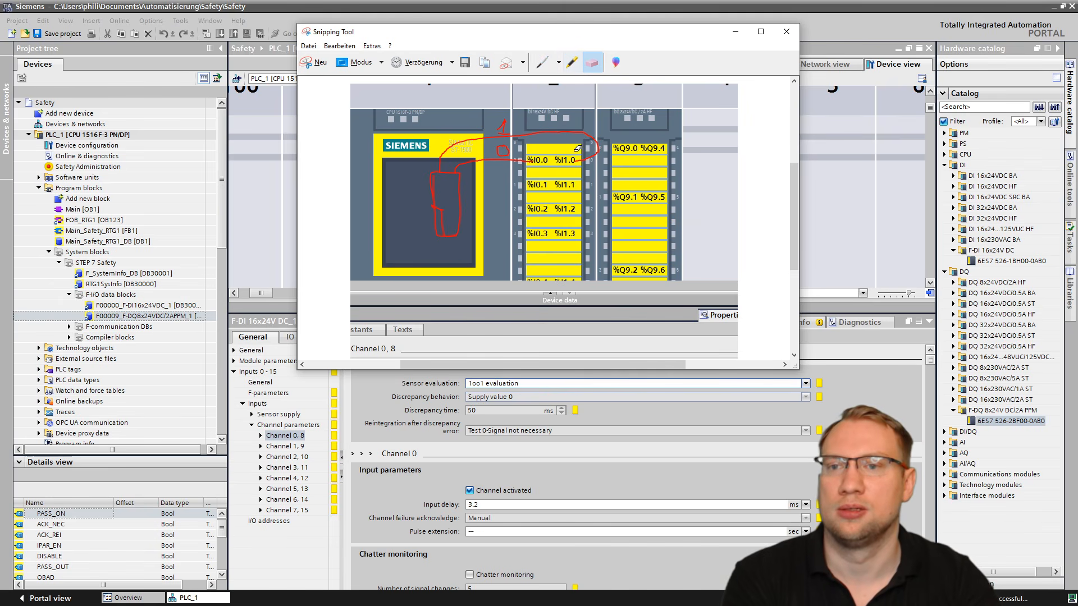
drag(592, 147, 499, 131)
click(503, 149)
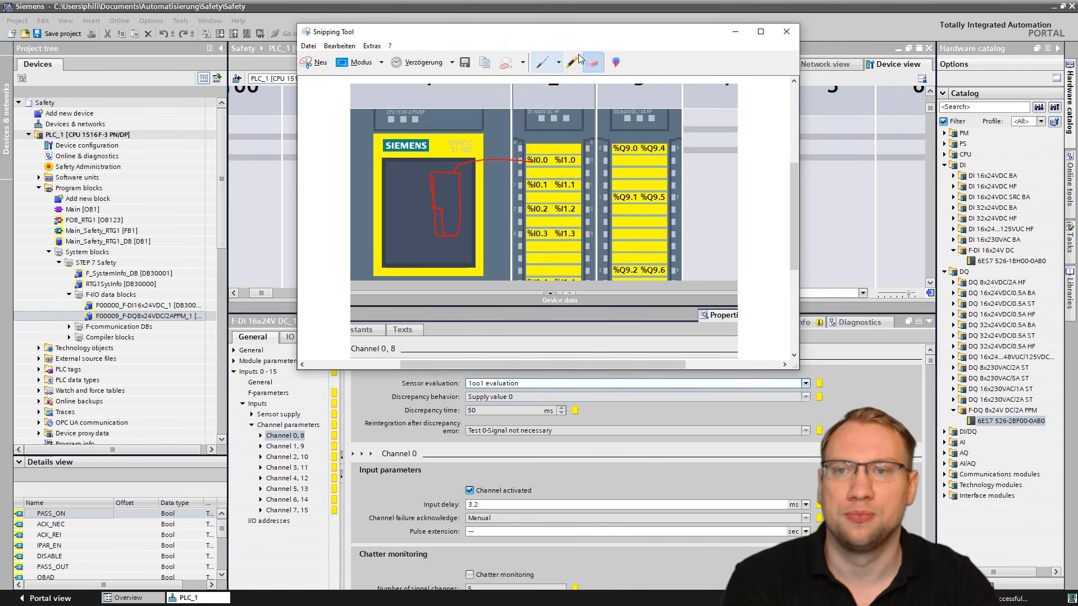
click(543, 62)
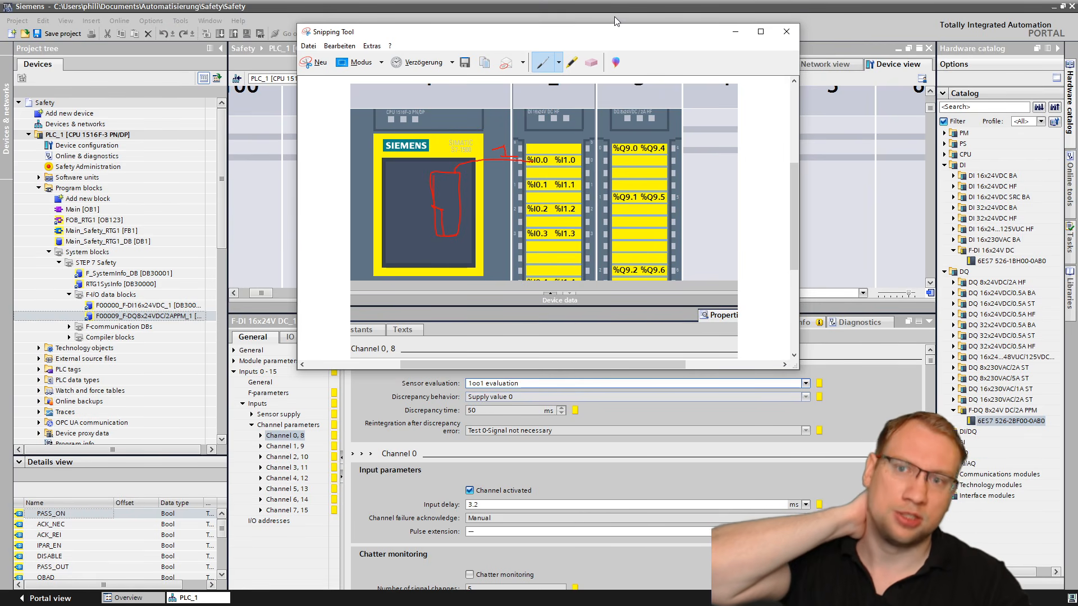
click(631, 2)
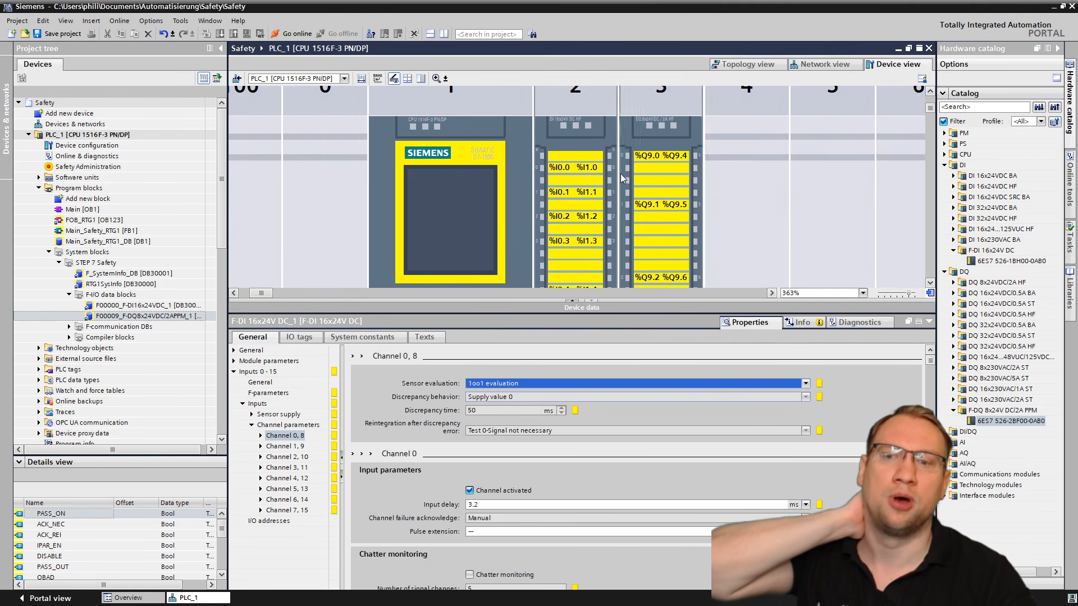
- Set the sensor evaluation of Channel 0, 8 to 1oo2 evaluation, non-equivalent, and select its discrepancy time value
click(531, 383)
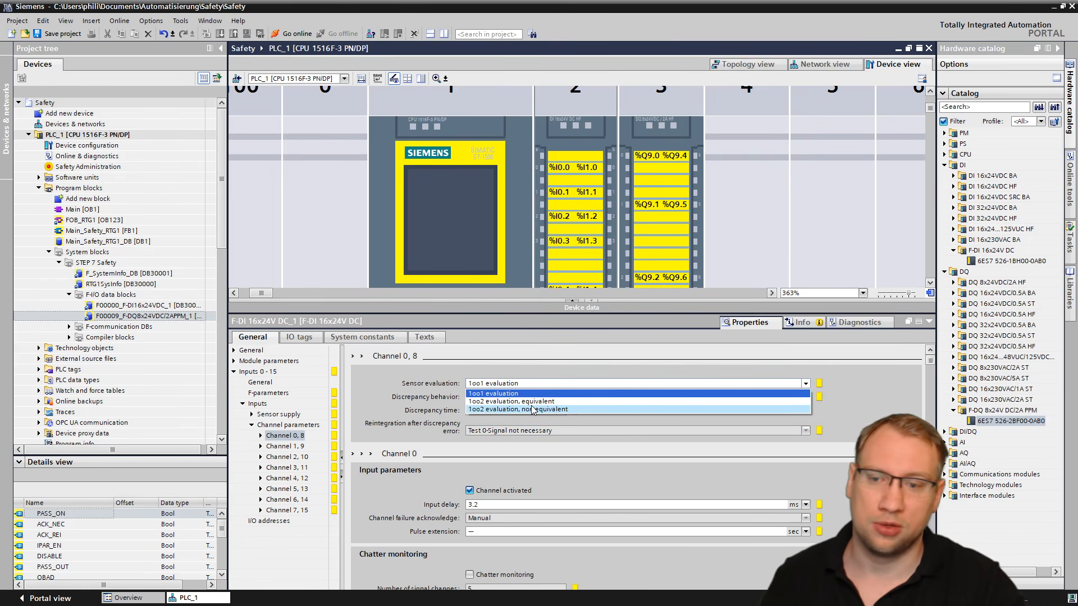
click(533, 410)
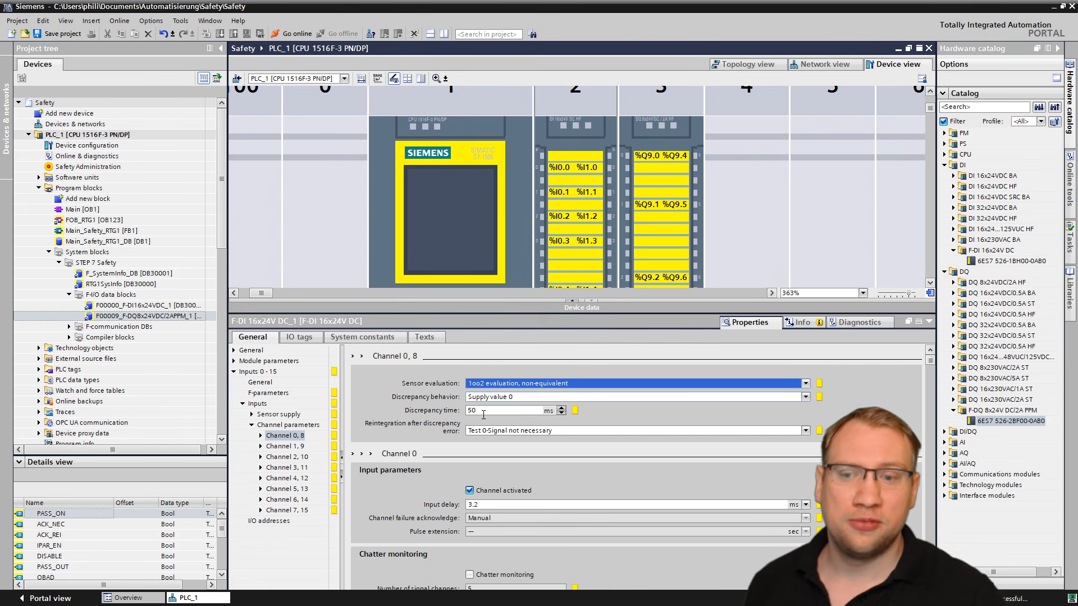
click(461, 410)
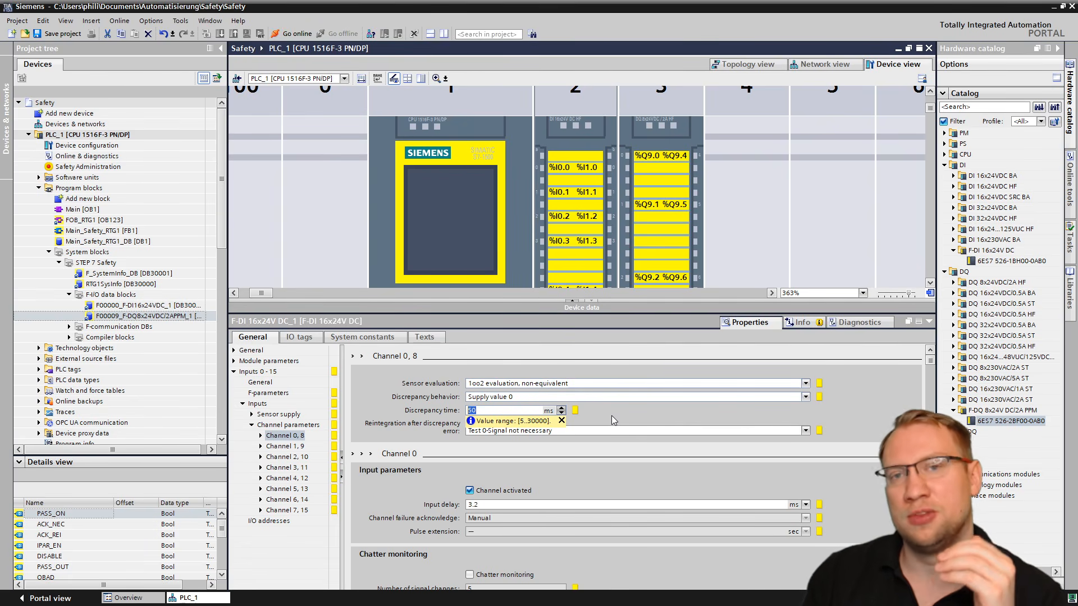
- Set the sensor evaluation of Channel 0, 8 to 1oo2 evaluation, equivalent, and select its discrepancy time value
click(538, 383)
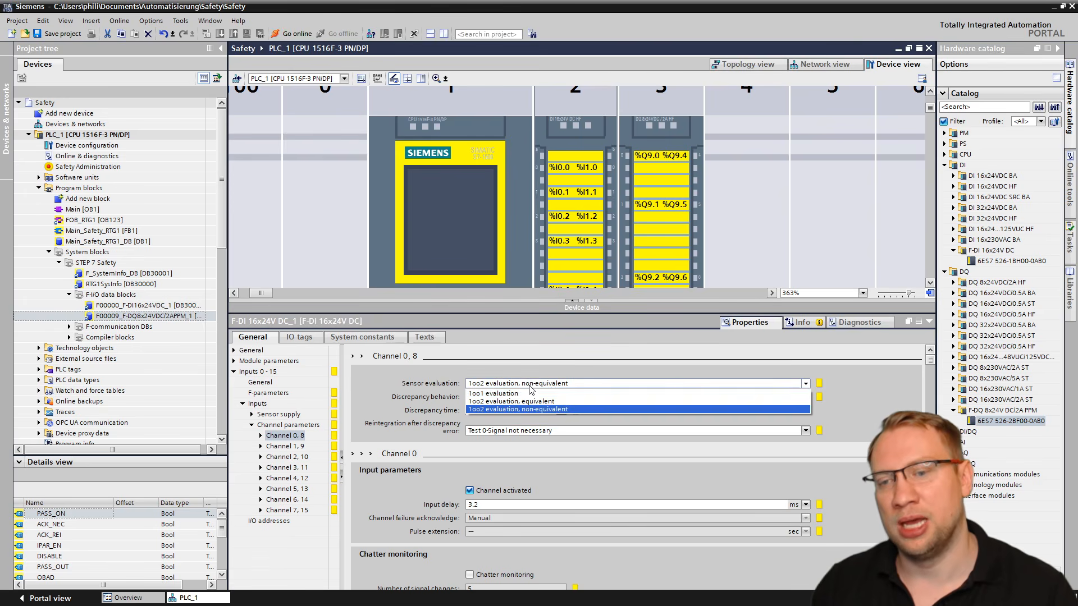
click(538, 402)
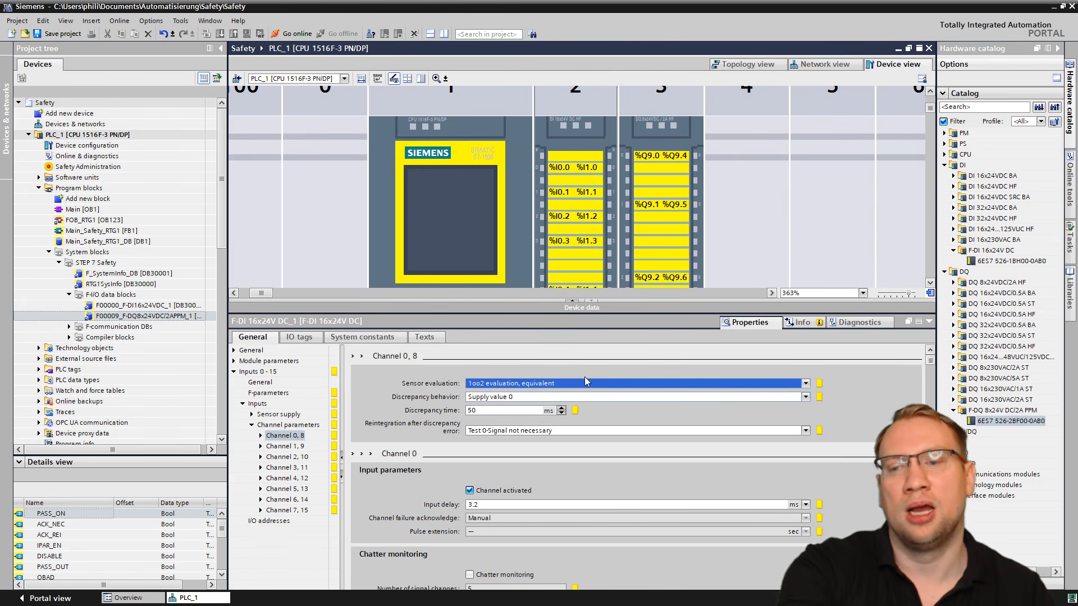
drag(485, 411, 456, 414)
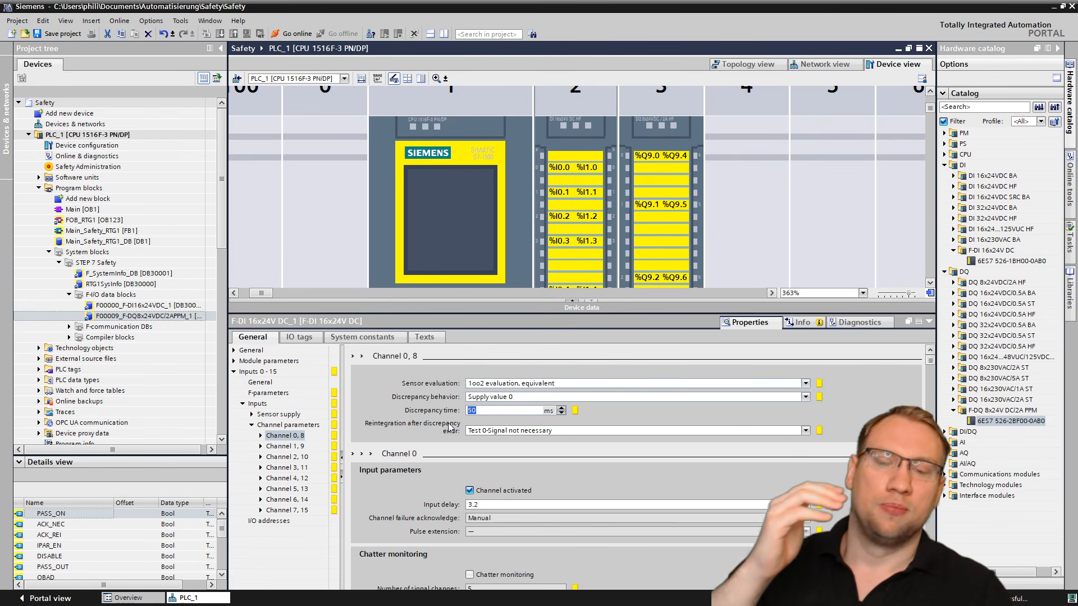
- Try Test 0-Signal necessary for reintegration after discrepancy error on Channel 0, 8, and restore Test 0-Signal not necessary
click(491, 431)
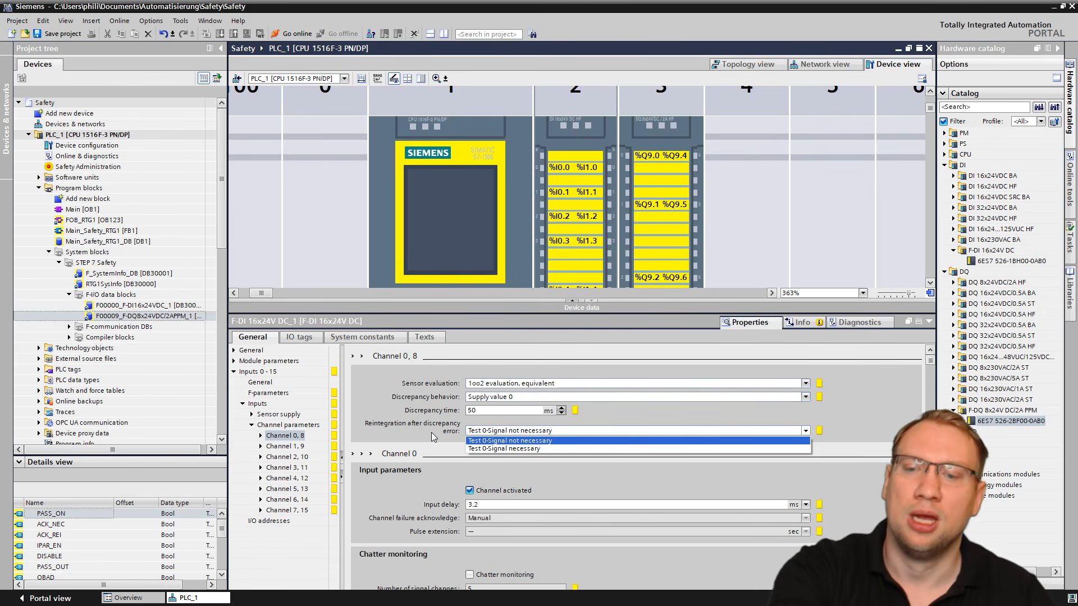
click(501, 449)
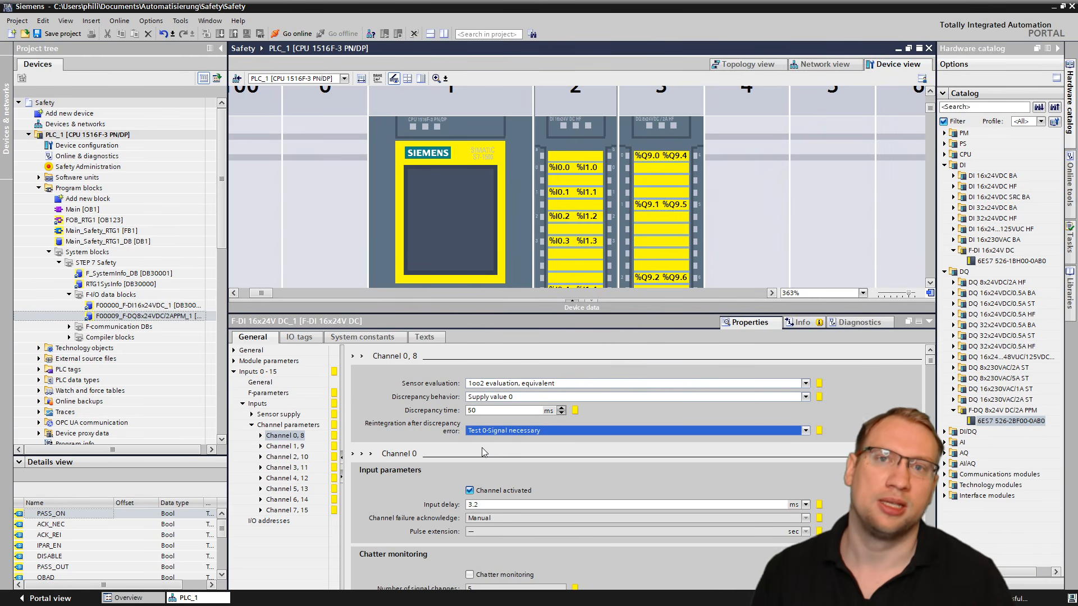
click(626, 431)
click(567, 441)
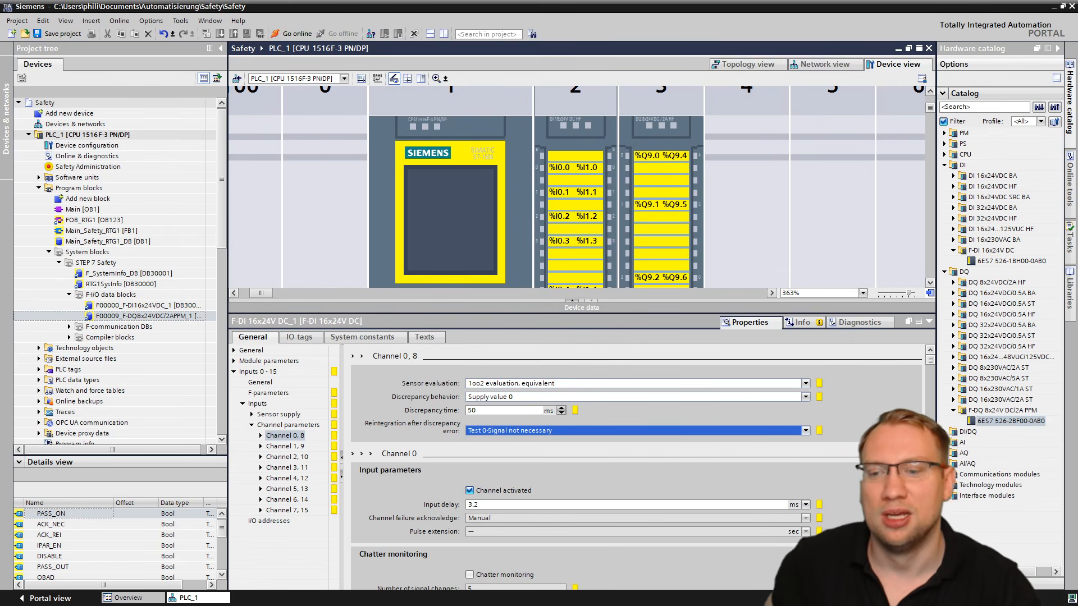
- Review the input parameters and chatter monitoring settings of Channel 0 and Channel 8
scroll(579, 466, down, 3)
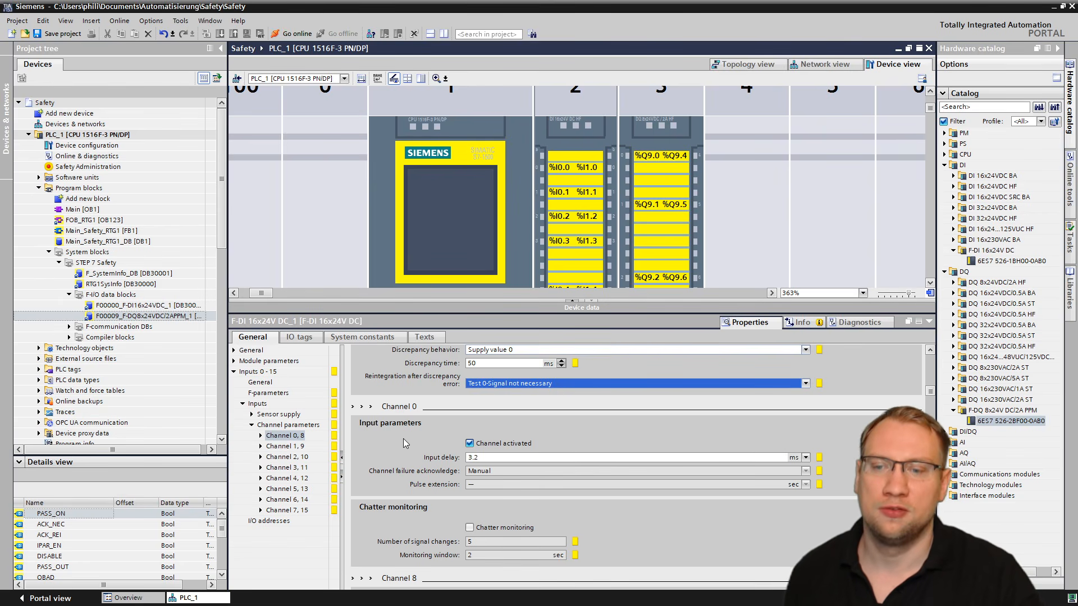
scroll(404, 436, down, 5)
scroll(406, 448, up, 4)
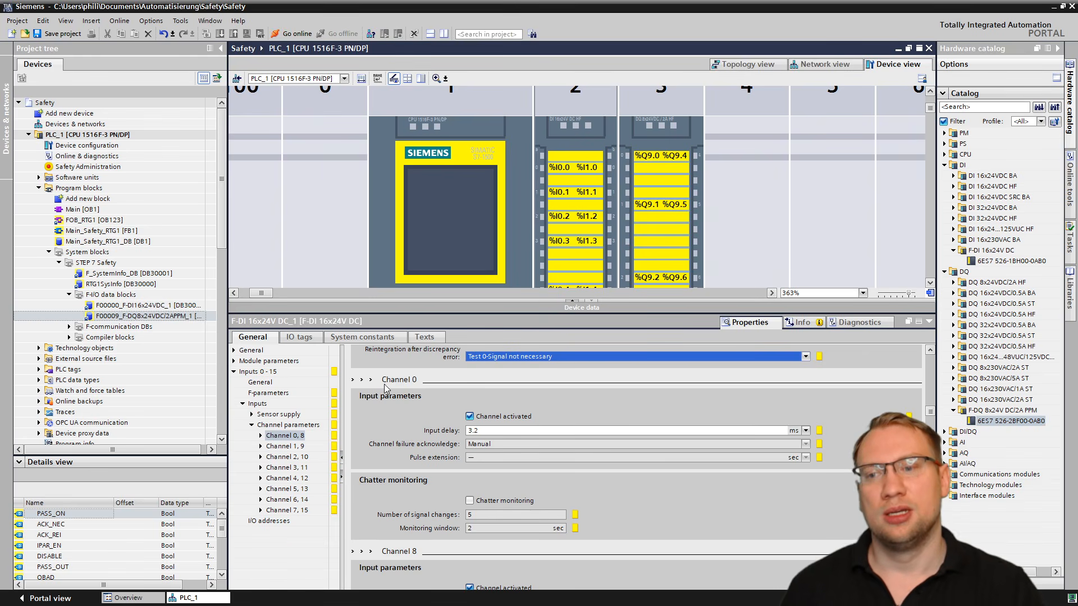
scroll(392, 405, up, 2)
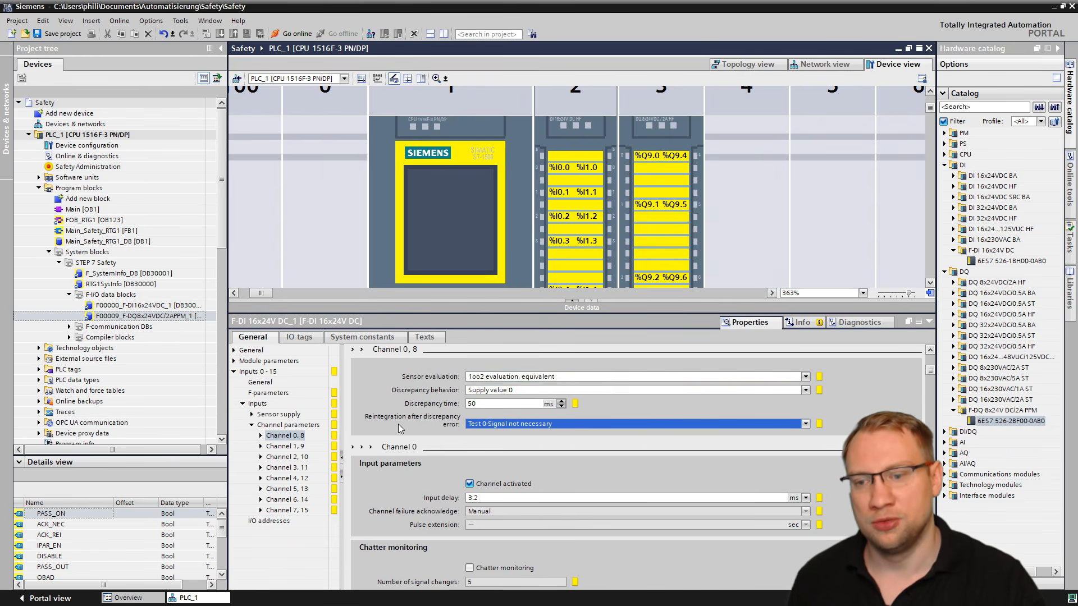
scroll(401, 433, down, 1)
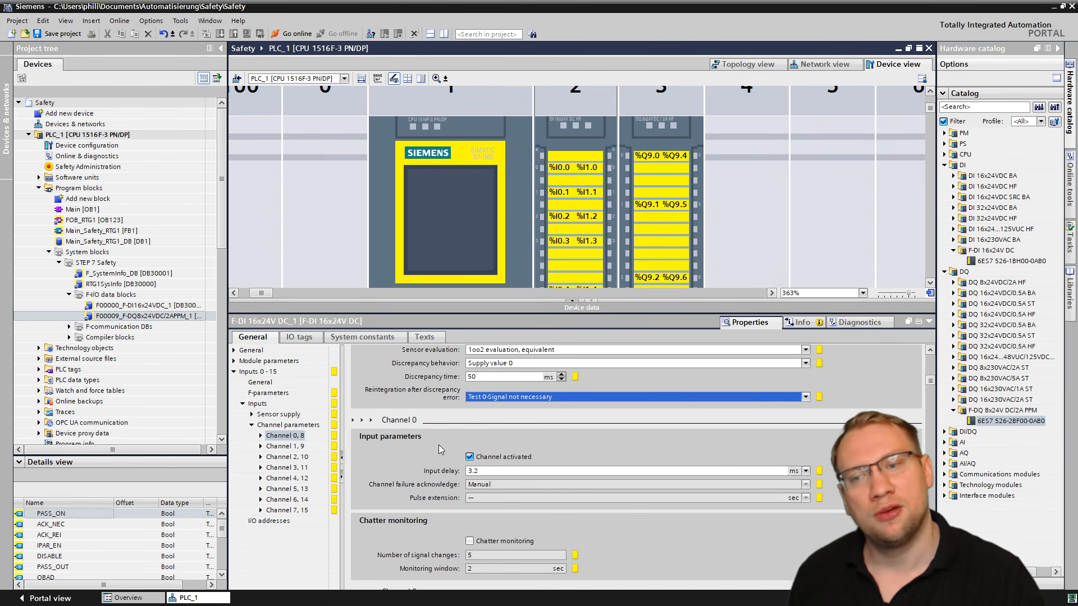
scroll(400, 439, down, 5)
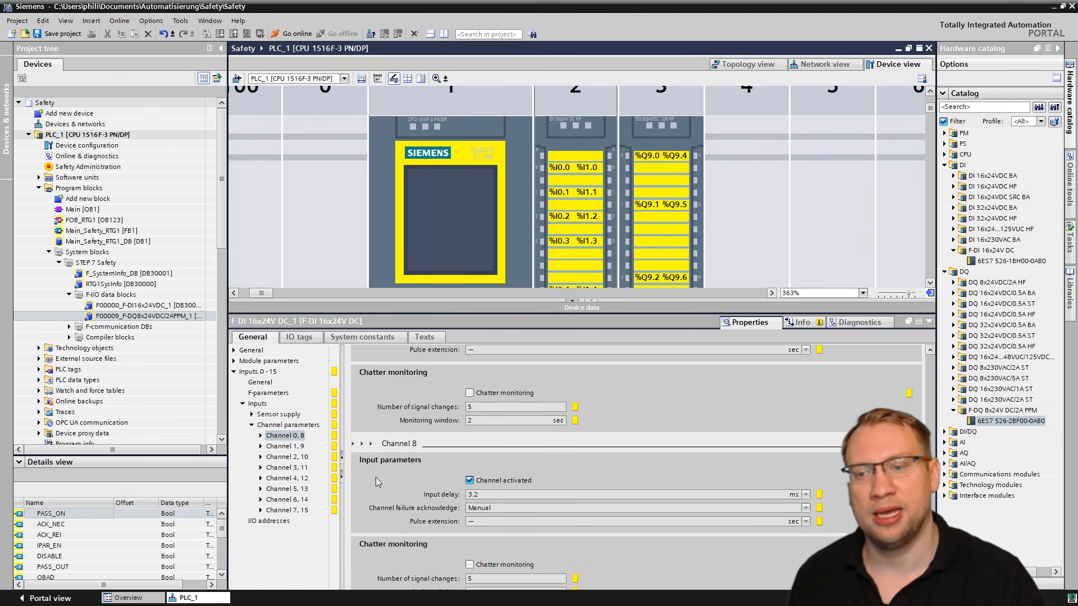
scroll(405, 499, down, 5)
scroll(405, 501, up, 3)
scroll(429, 445, up, 2)
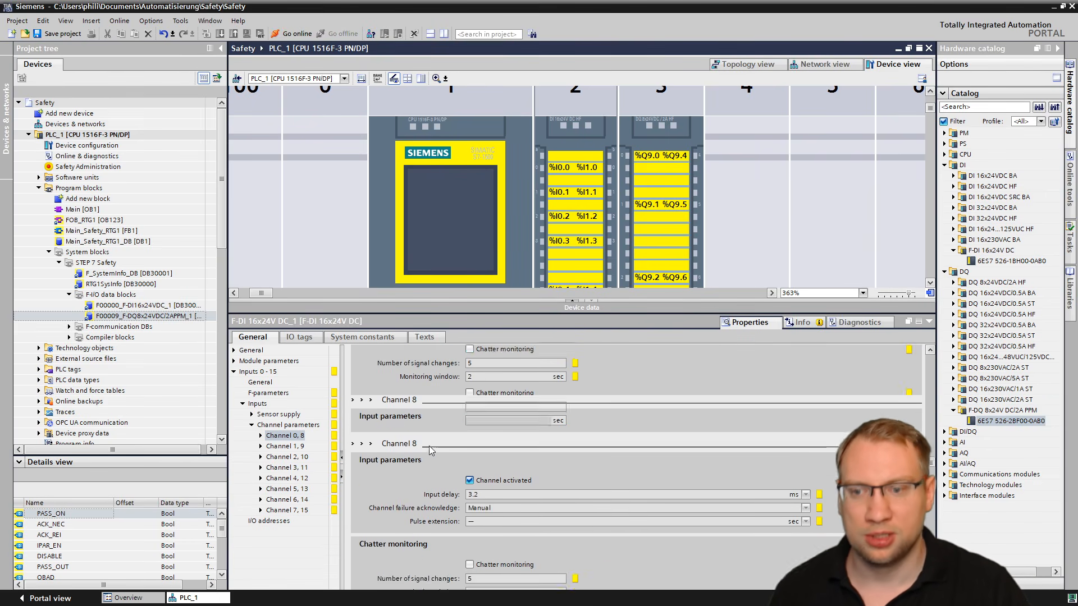
scroll(429, 445, up, 4)
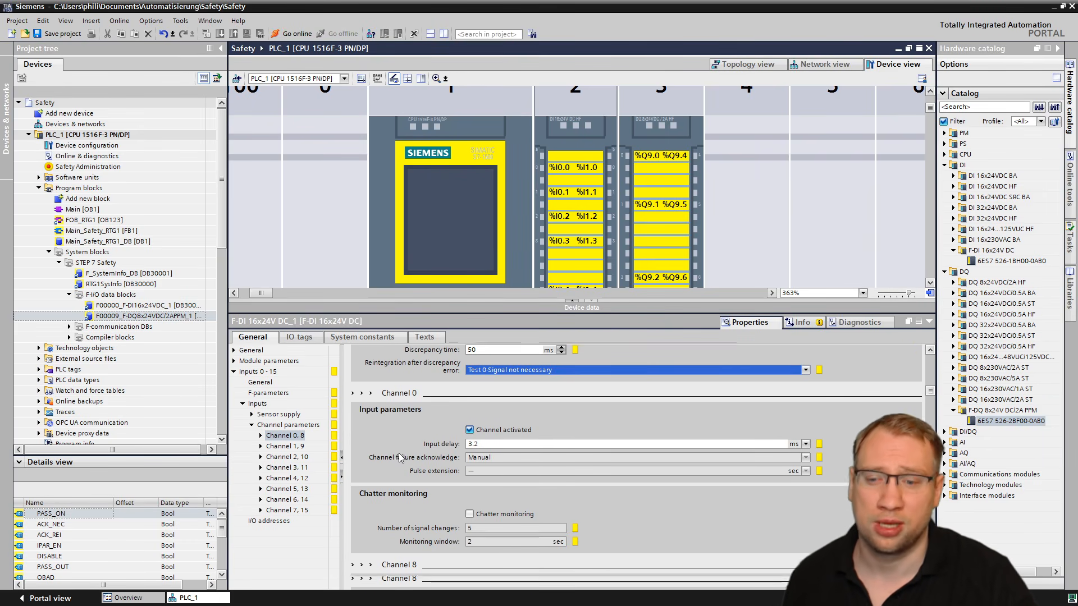
scroll(402, 455, down, 1)
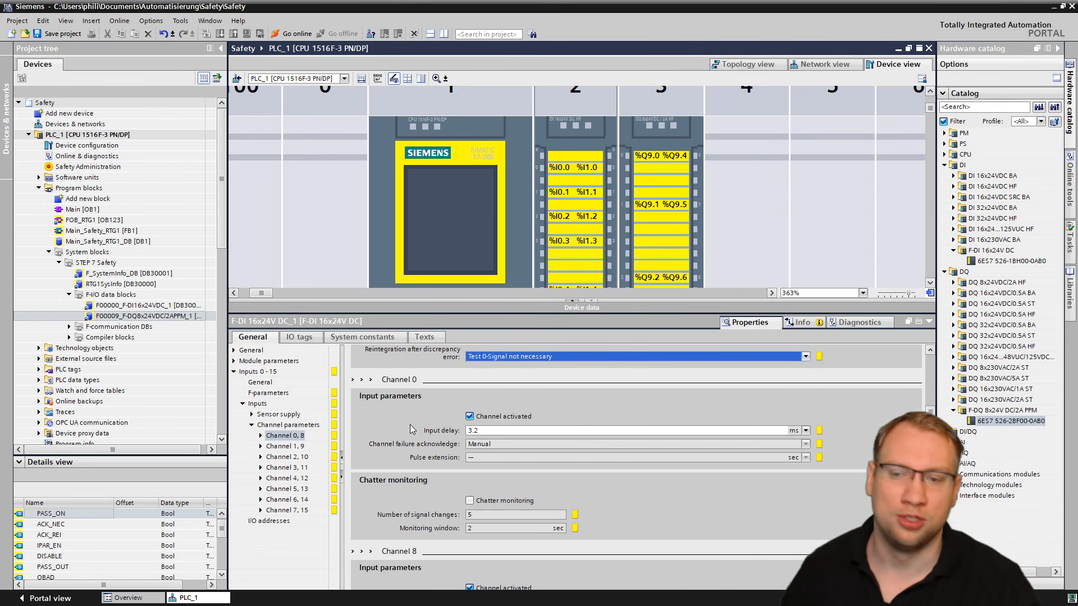
- Deactivate and reactivate Channel 0, and set the sensor evaluation of Channel 0, 8 back to 1oo2 evaluation, equivalent
click(469, 416)
scroll(475, 384, up, 2)
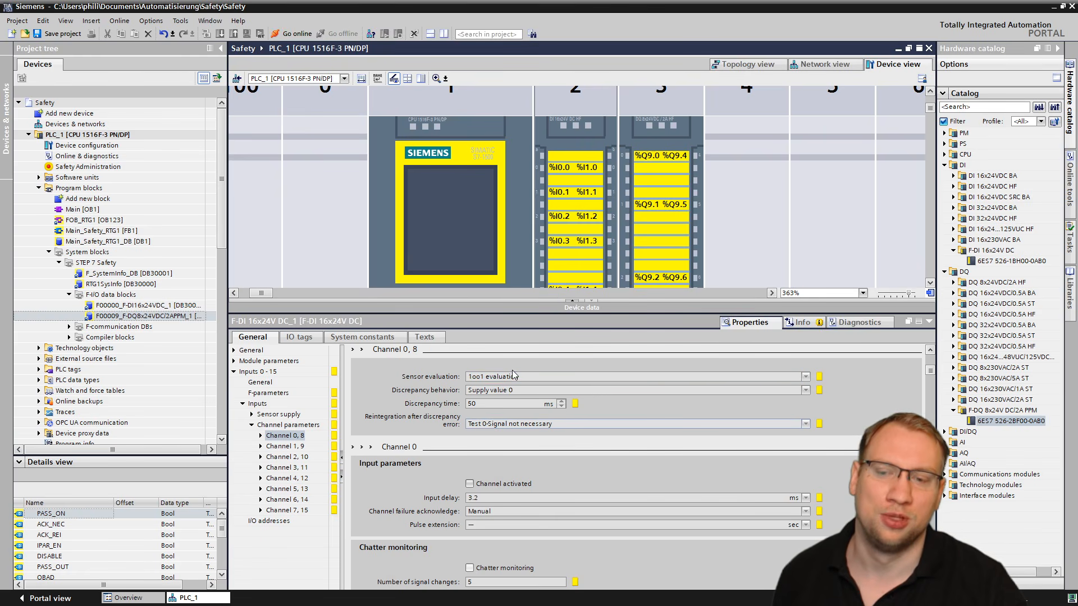
click(470, 483)
click(527, 377)
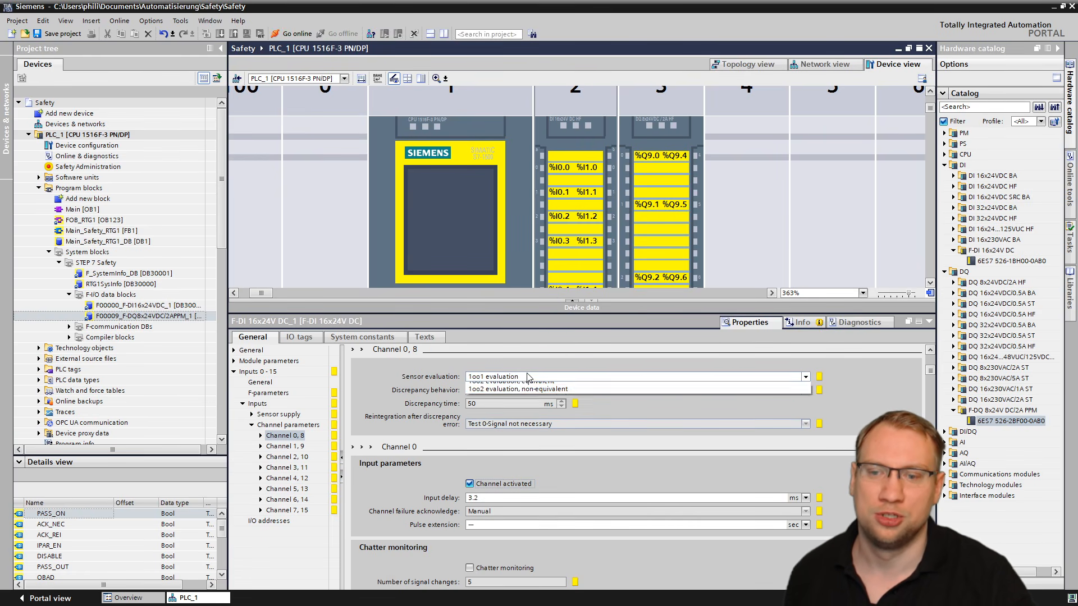
click(506, 391)
- Review the input delay options of Channel 0 and keep 3.2 ms
scroll(432, 476, down, 1)
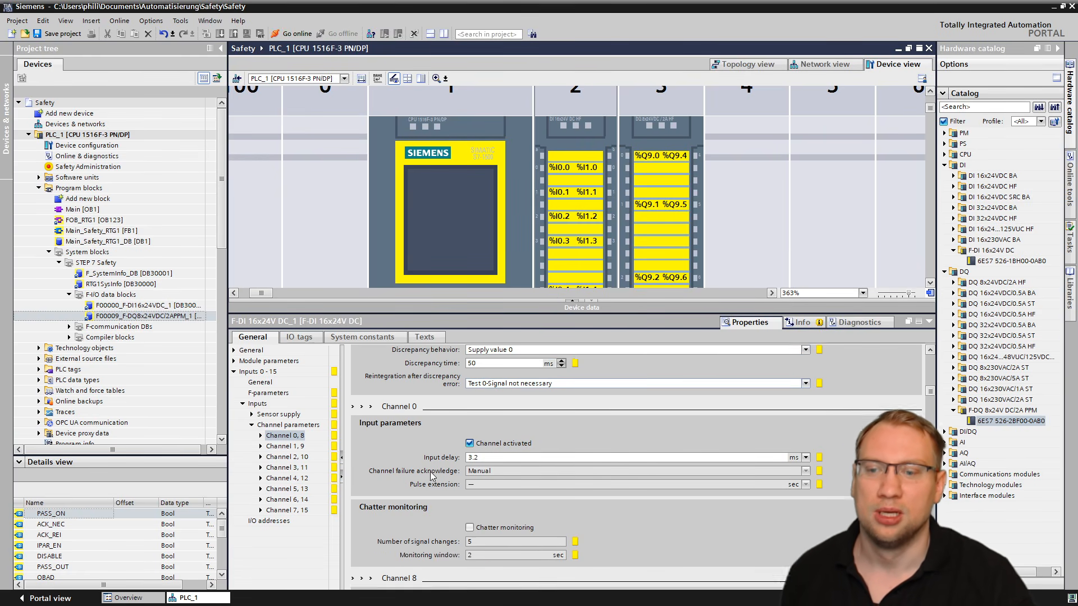
scroll(432, 476, down, 2)
click(471, 430)
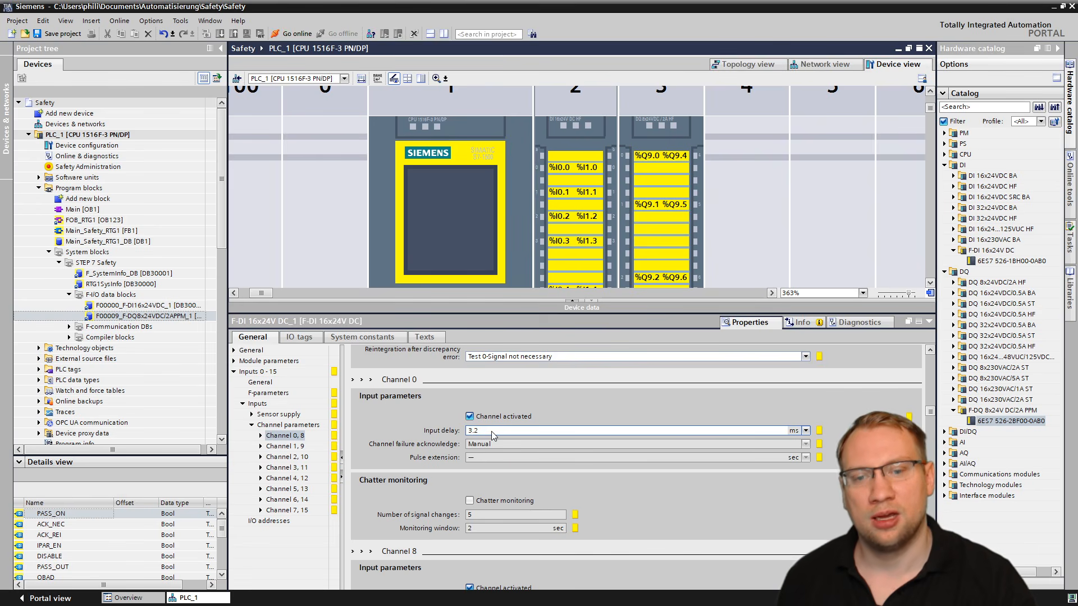
click(492, 432)
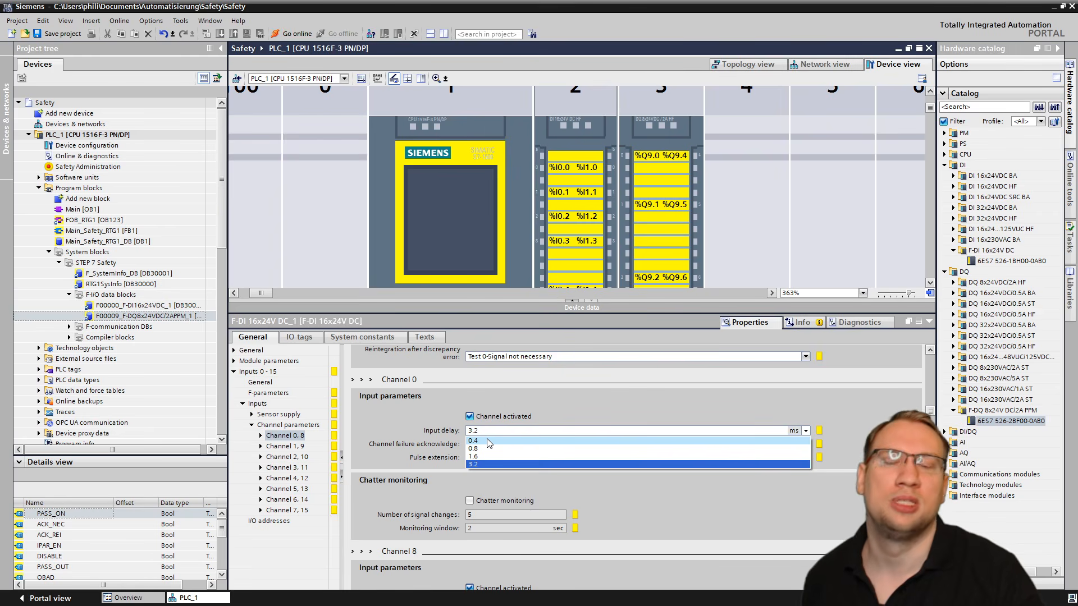
click(550, 430)
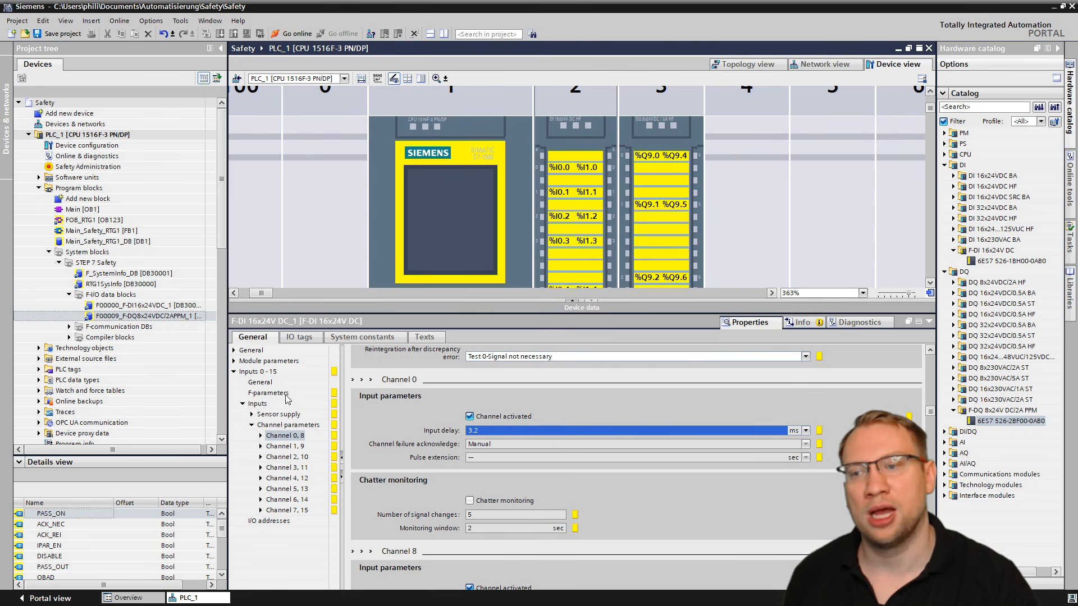
- Compare the short-circuit test times of the sensor supply with the input delay in the Channel 0 parameters
click(264, 414)
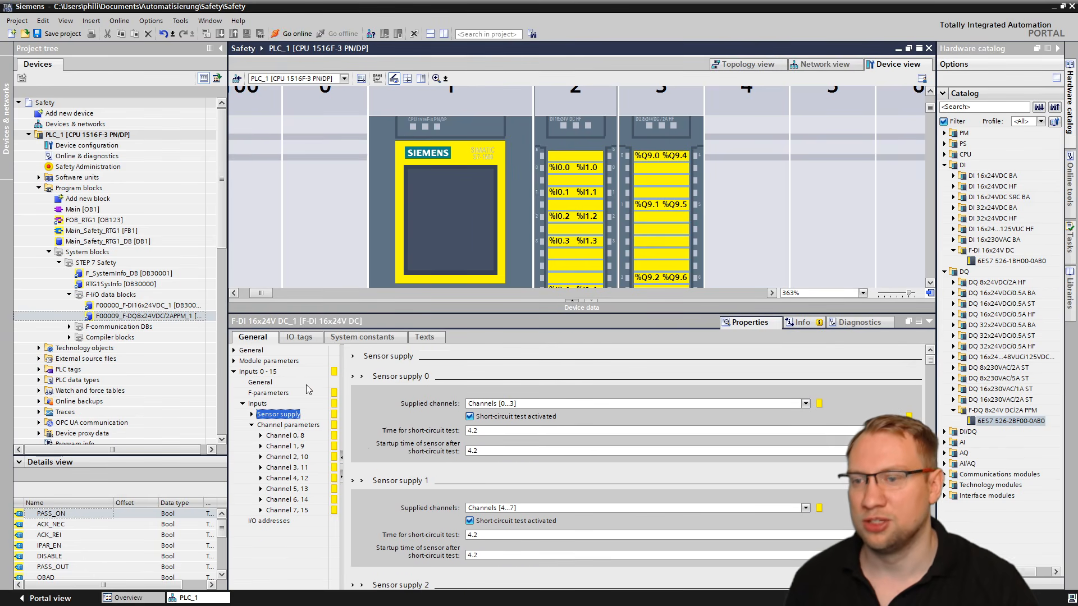
click(277, 428)
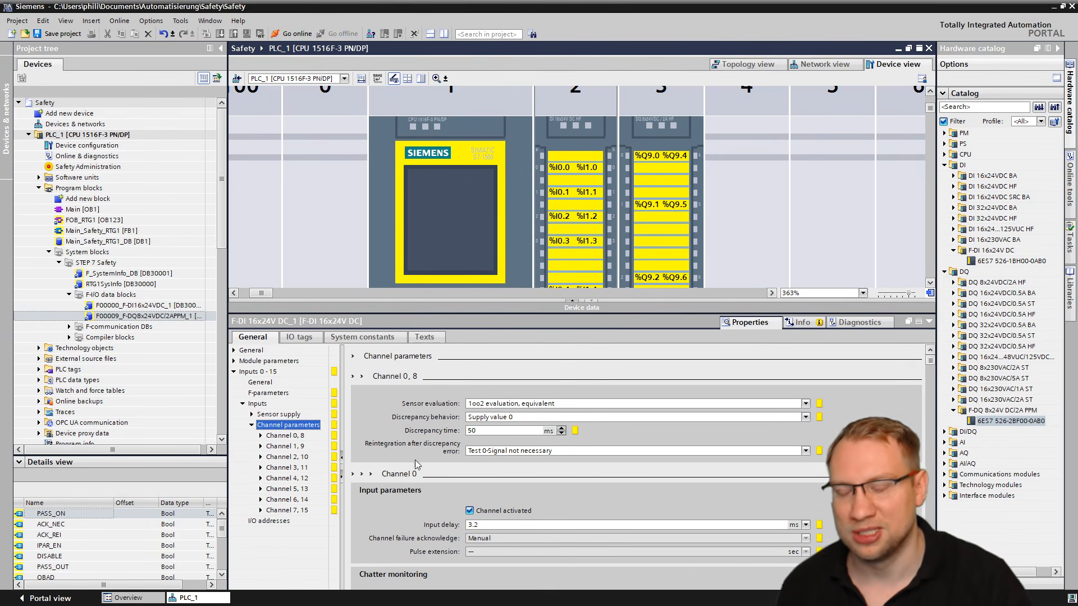
scroll(418, 472, down, 3)
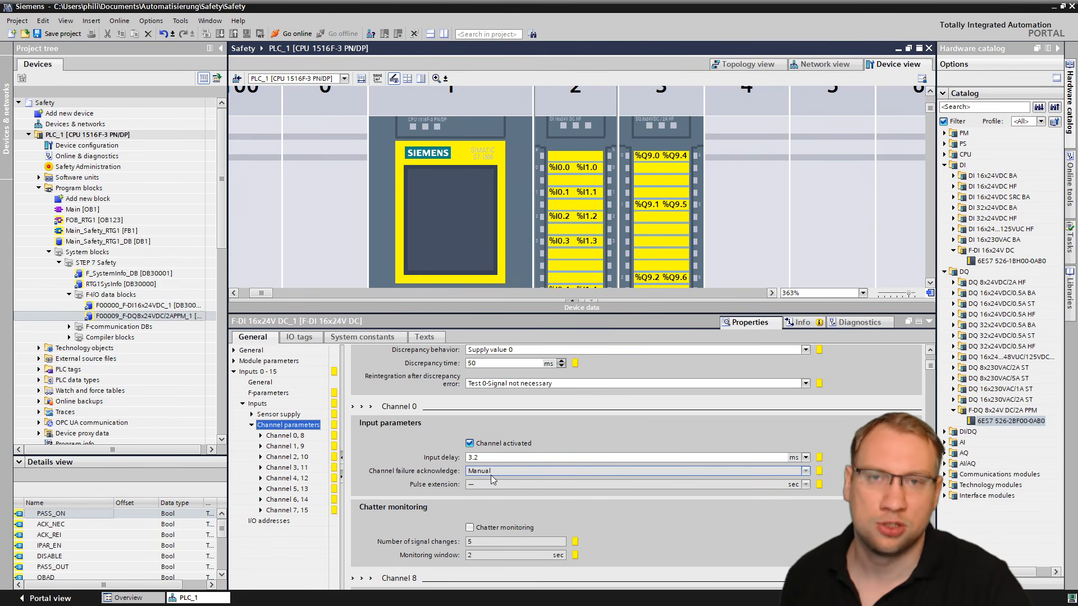
click(763, 456)
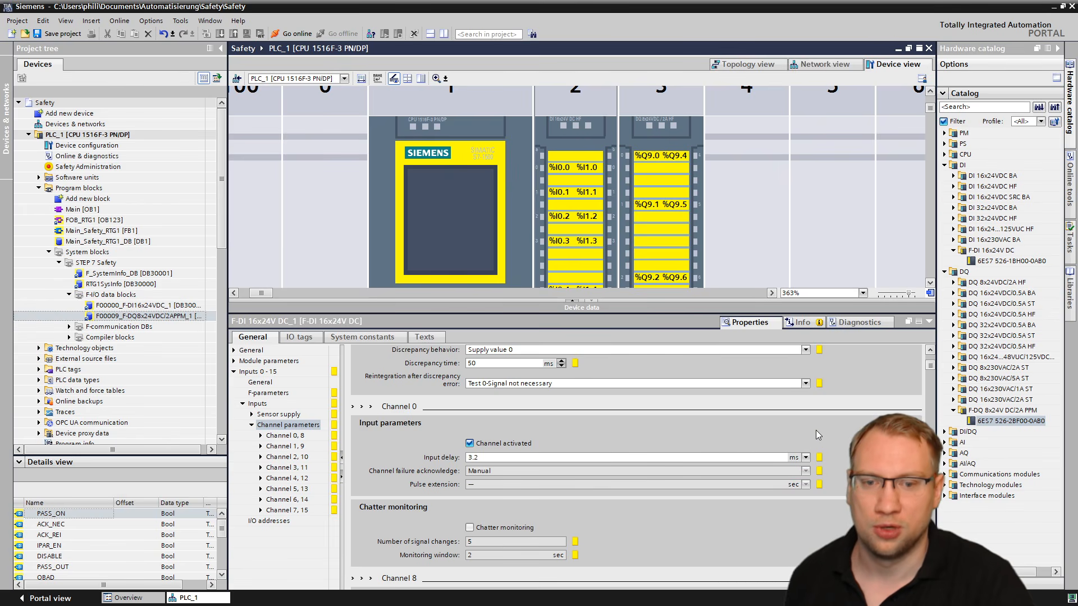
- Set the sensor evaluation of Channel 0, 8 to 1oo1 evaluation
scroll(816, 430, down, 2)
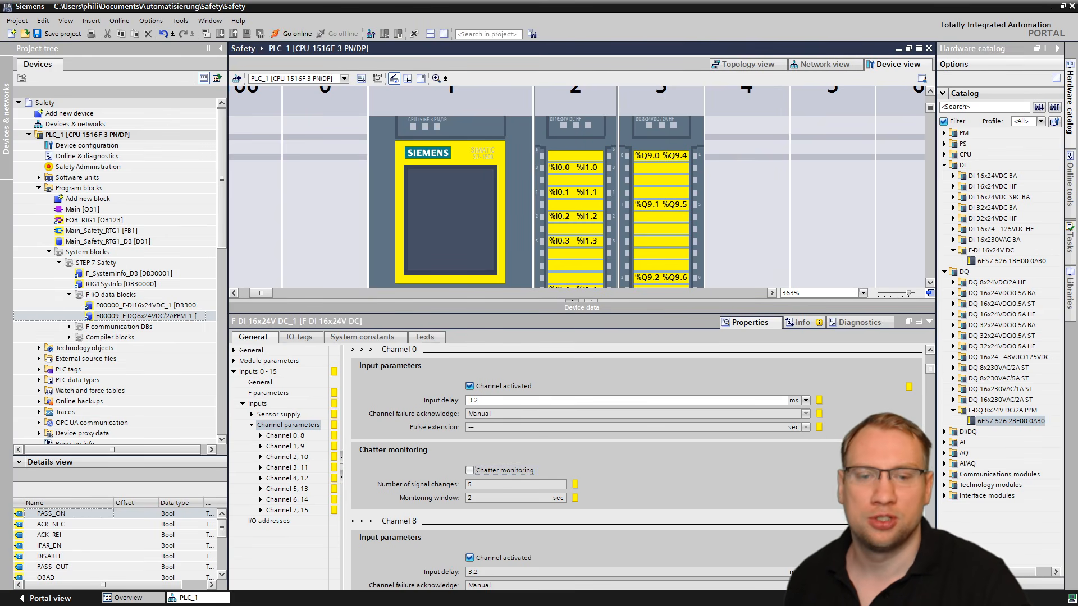
scroll(559, 414, up, 3)
click(558, 403)
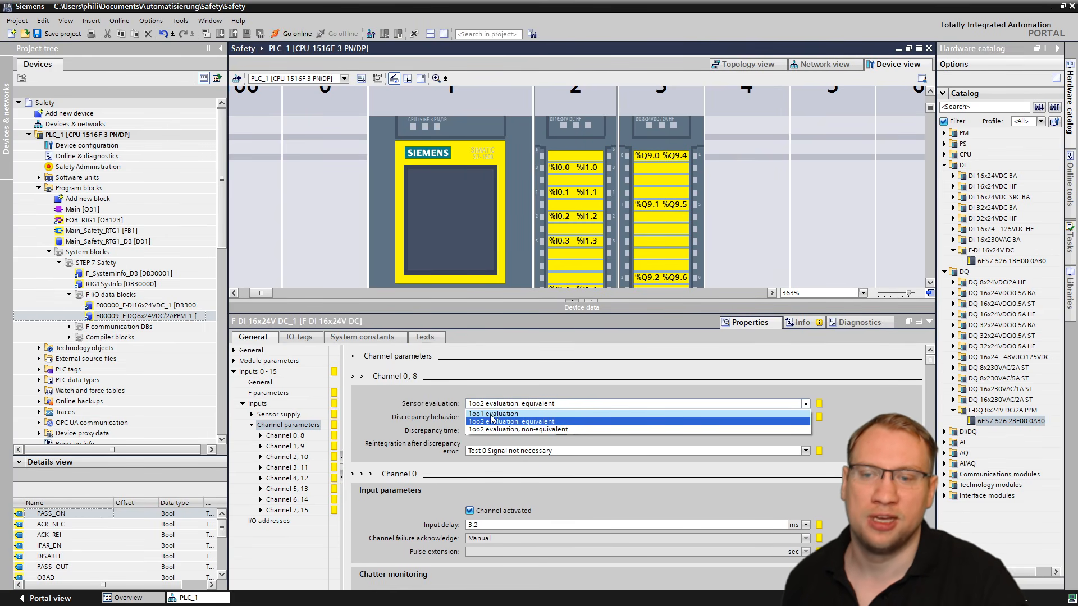
click(558, 410)
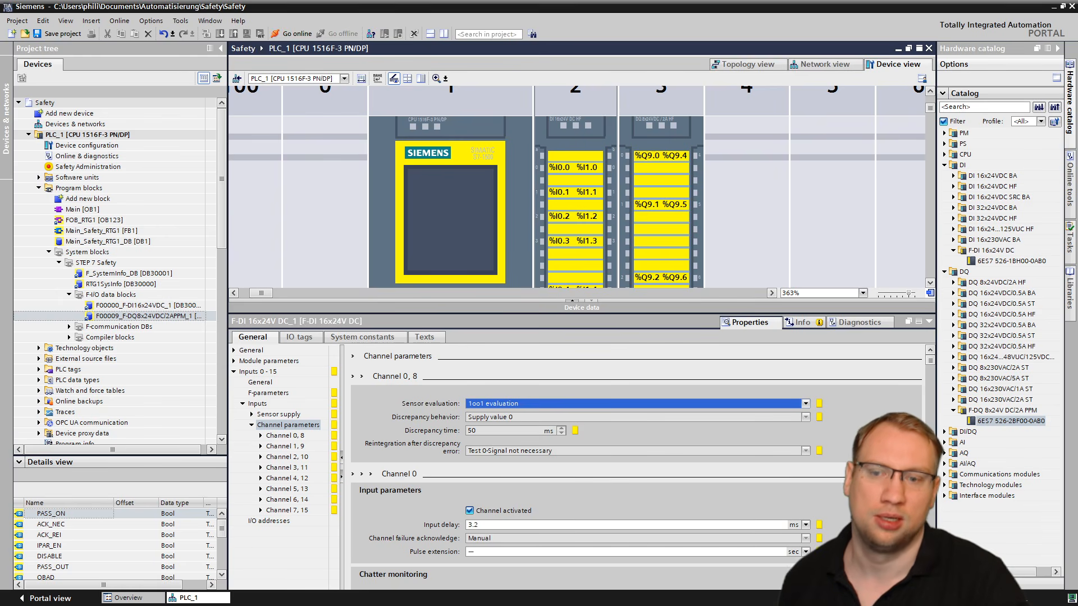
- Activate chatter monitoring for Channel 0 and check its number of signal changes and monitoring window settings
scroll(549, 537, down, 3)
click(471, 514)
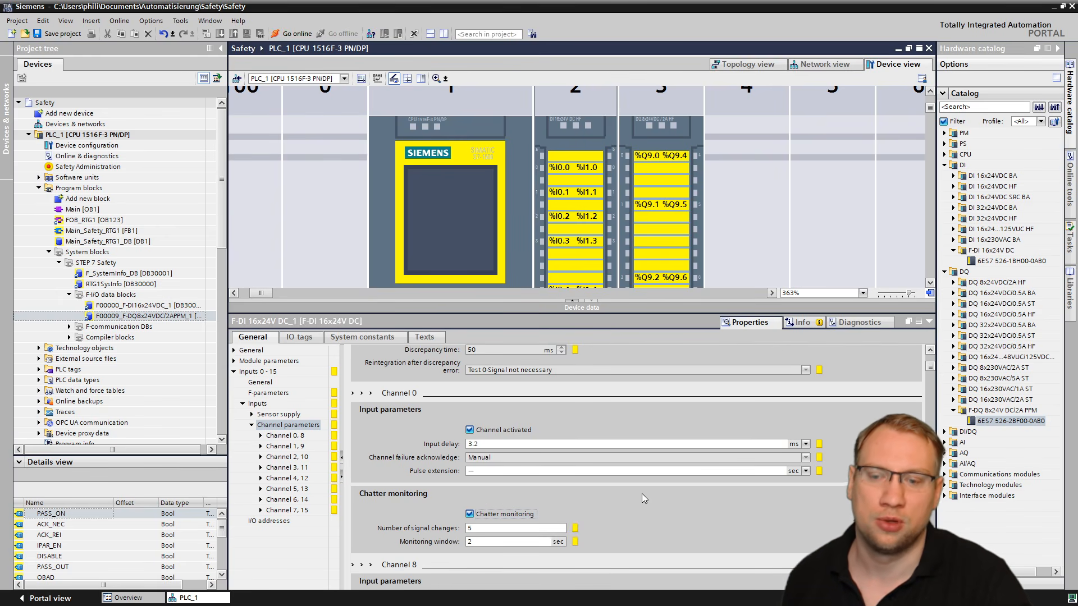
scroll(475, 471, down, 2)
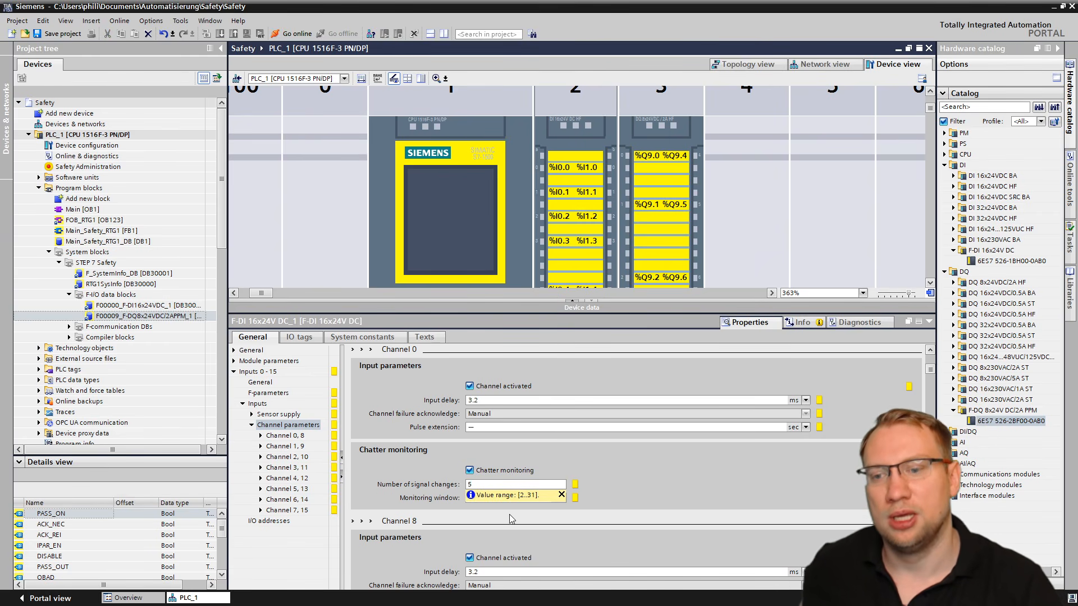
click(605, 436)
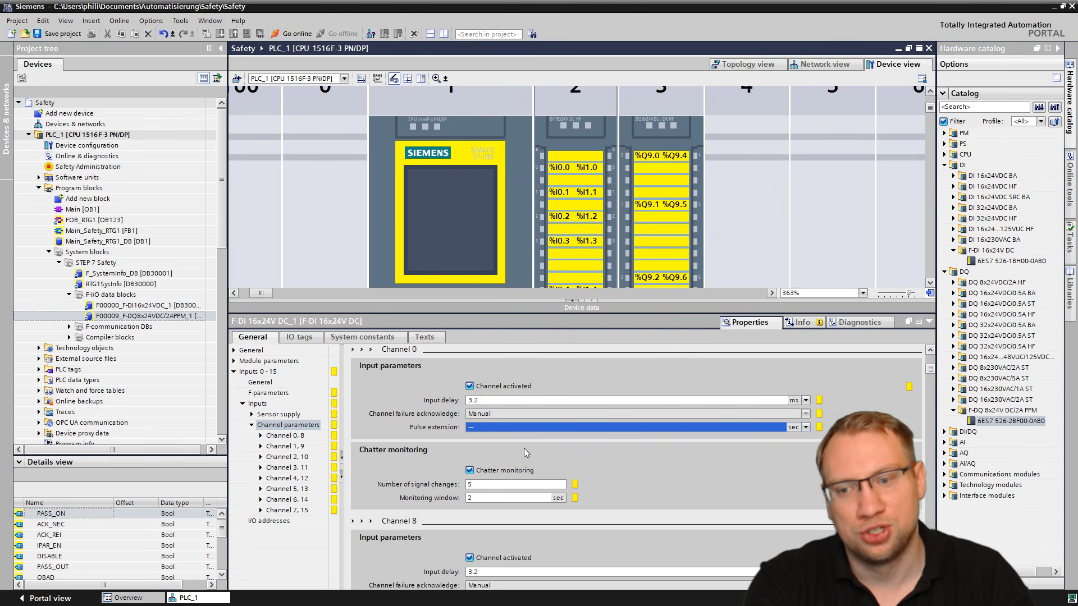
- Try 50 as the number of signal changes for Channel 0's chatter monitoring, and replace it with 15
click(502, 484)
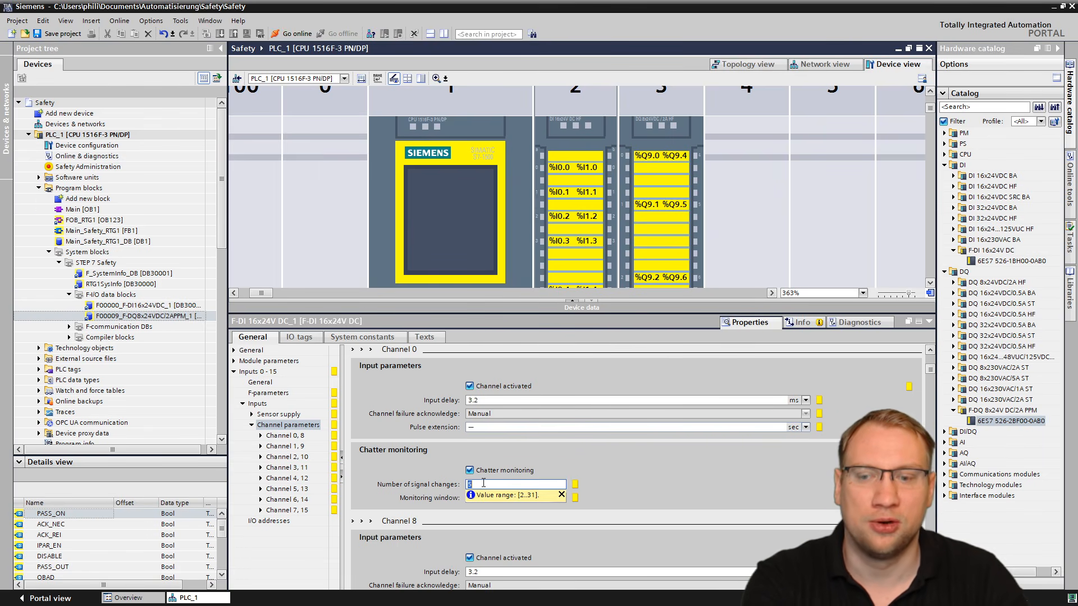
text(0)
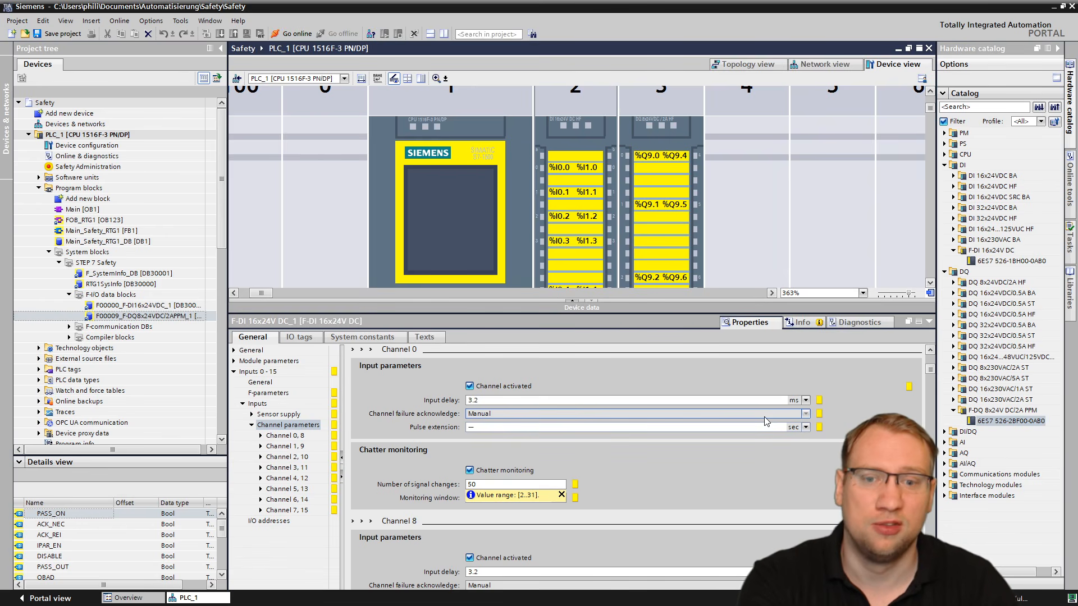
drag(509, 484, 408, 488)
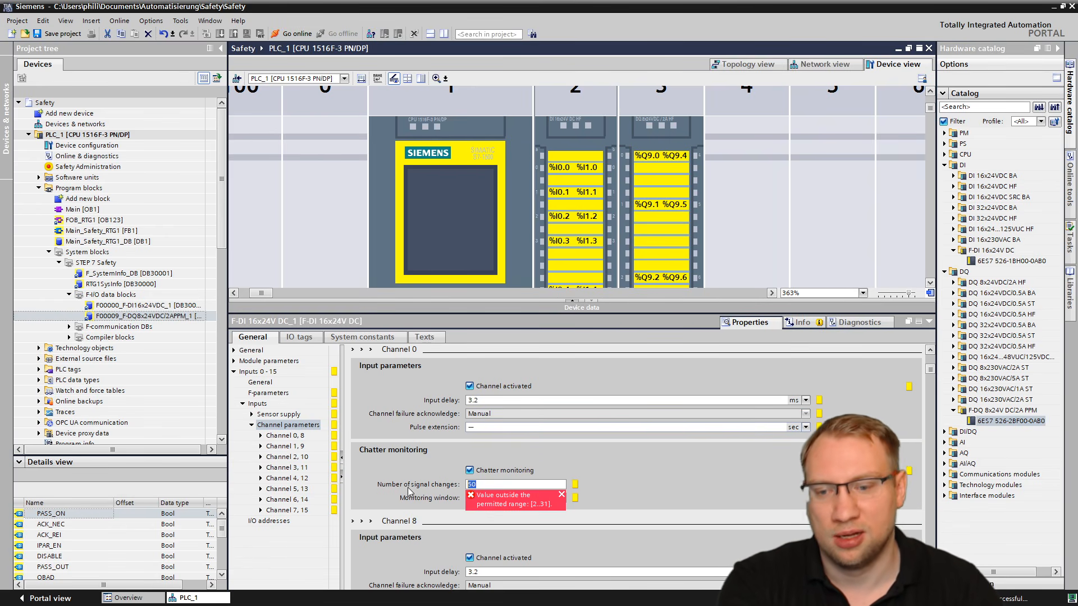
text(15)
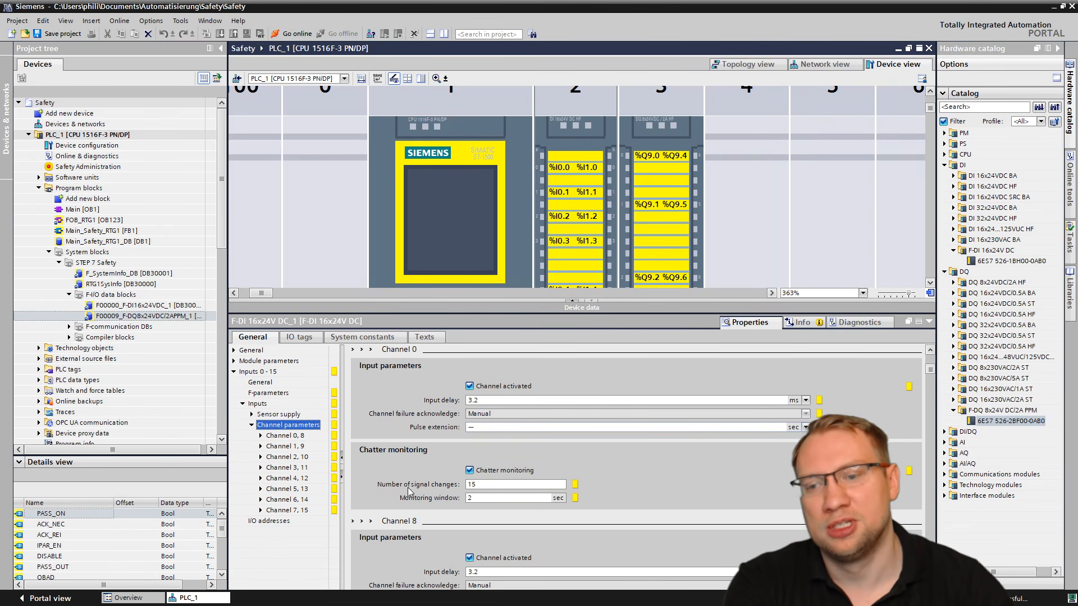
click(692, 427)
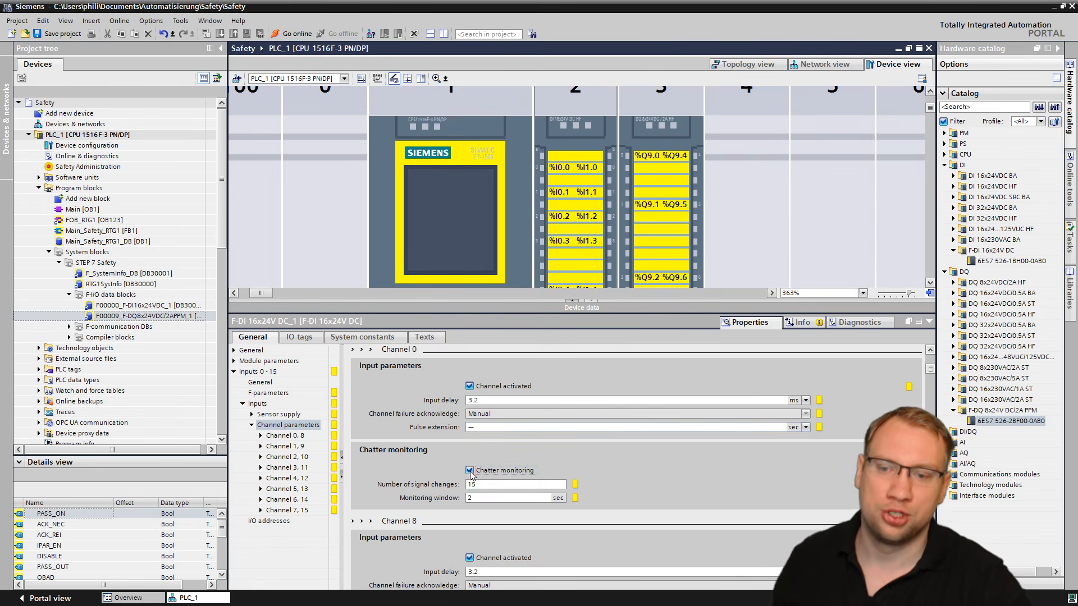
- Deactivate Channel 0's chatter monitoring and set the sensor evaluation of Channel 0, 8 to 1oo2 evaluation, equivalent
click(470, 470)
scroll(664, 500, up, 3)
scroll(567, 379, up, 2)
click(539, 403)
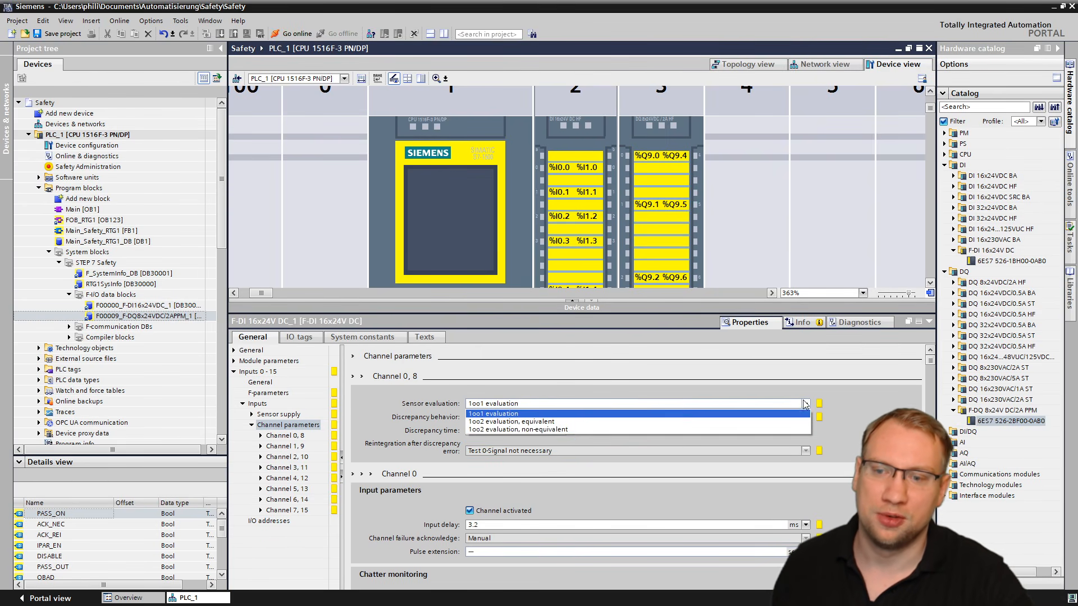
click(537, 421)
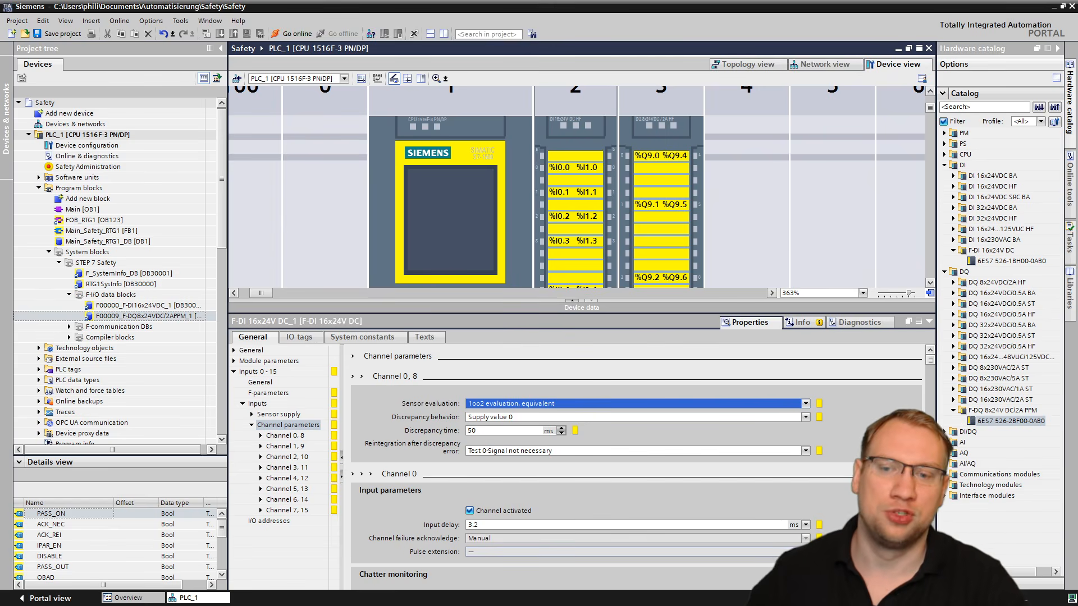
- Look over the Channel 0 and Channel 8 input parameters and save the project
scroll(537, 426, down, 5)
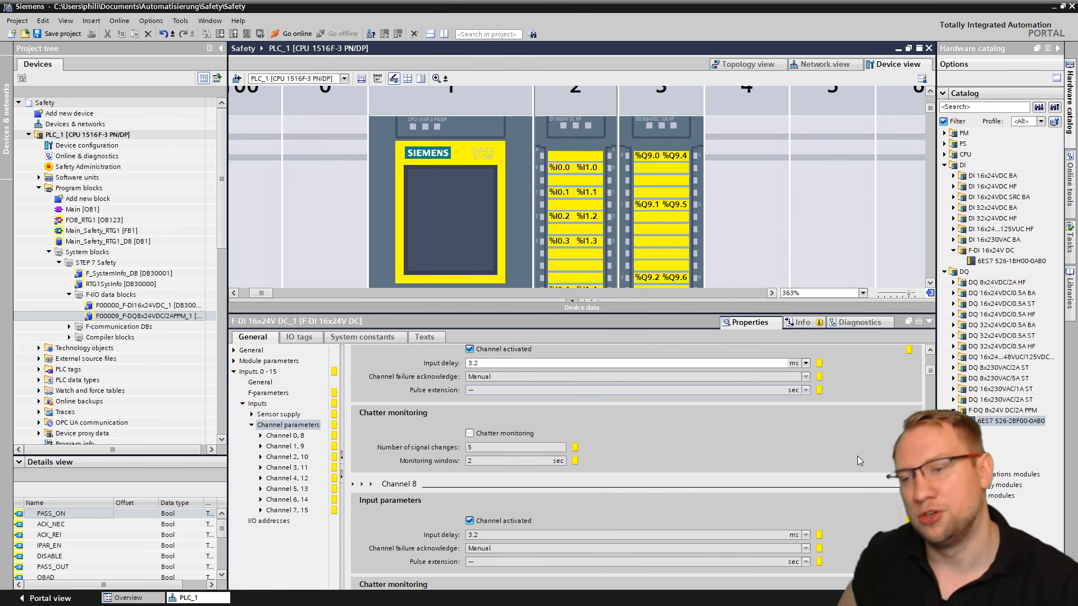
scroll(857, 456, up, 3)
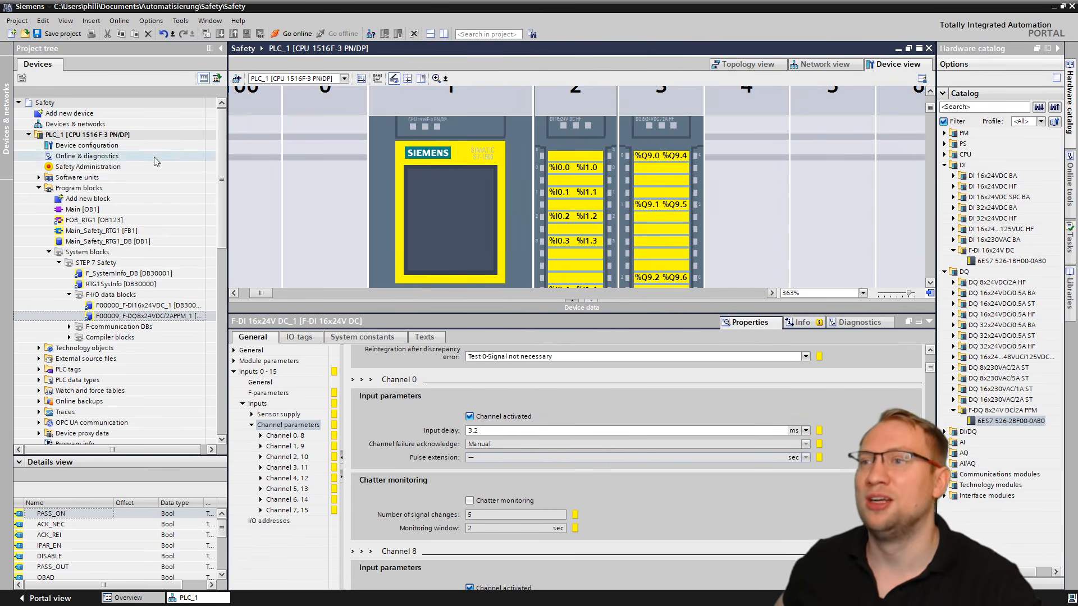
click(73, 35)
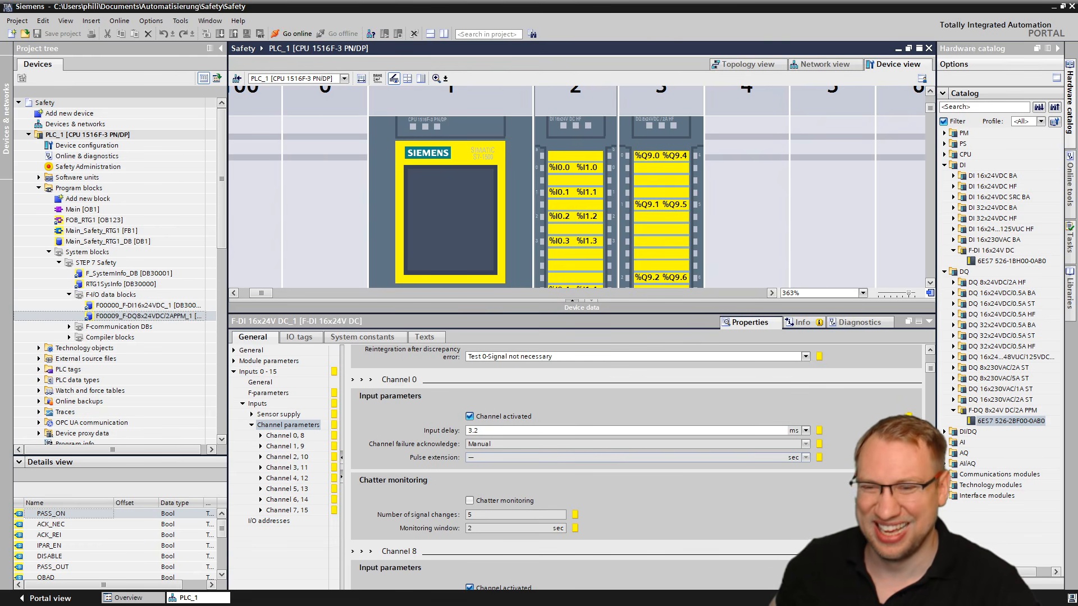
- Review the sensor evaluation options of Channel 0, 8 and keep 1oo2 evaluation, equivalent
scroll(696, 422, up, 4)
click(542, 405)
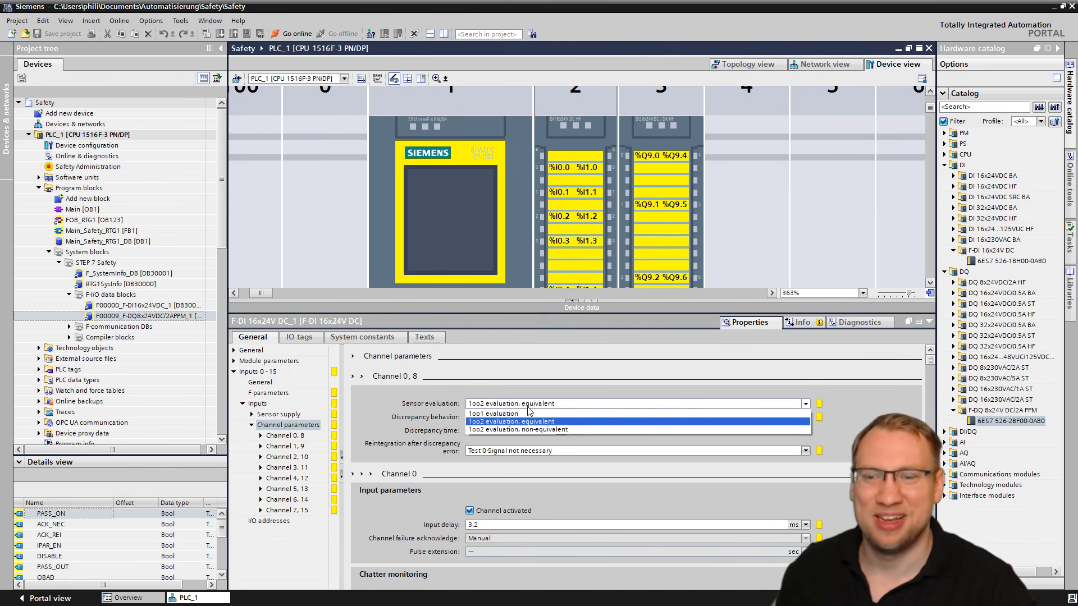
click(541, 404)
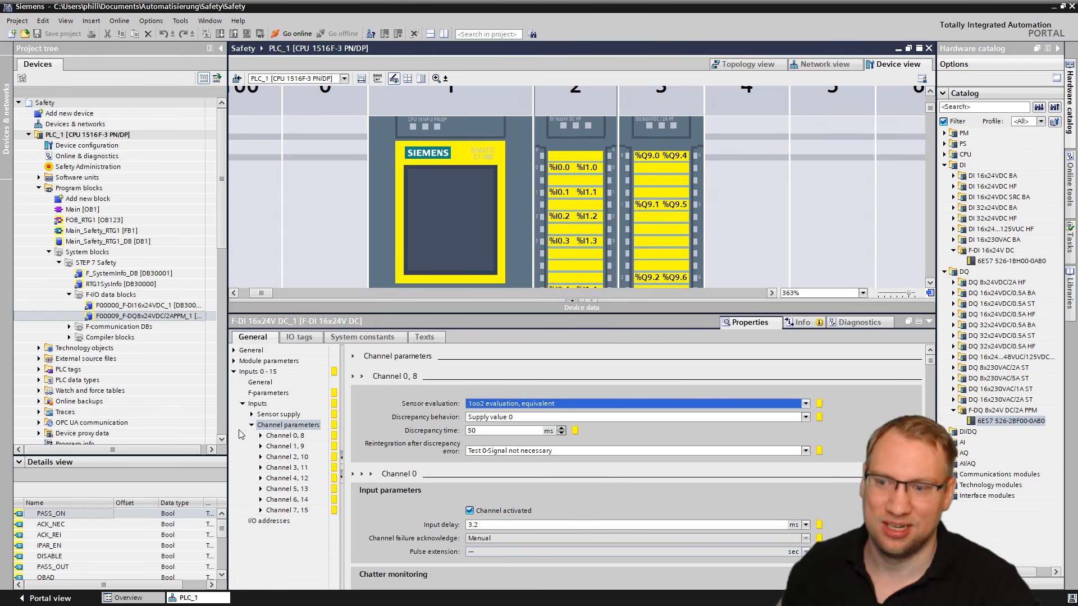
- Set the sensor evaluation of Channel 1, 9 to 1oo1 evaluation
click(287, 446)
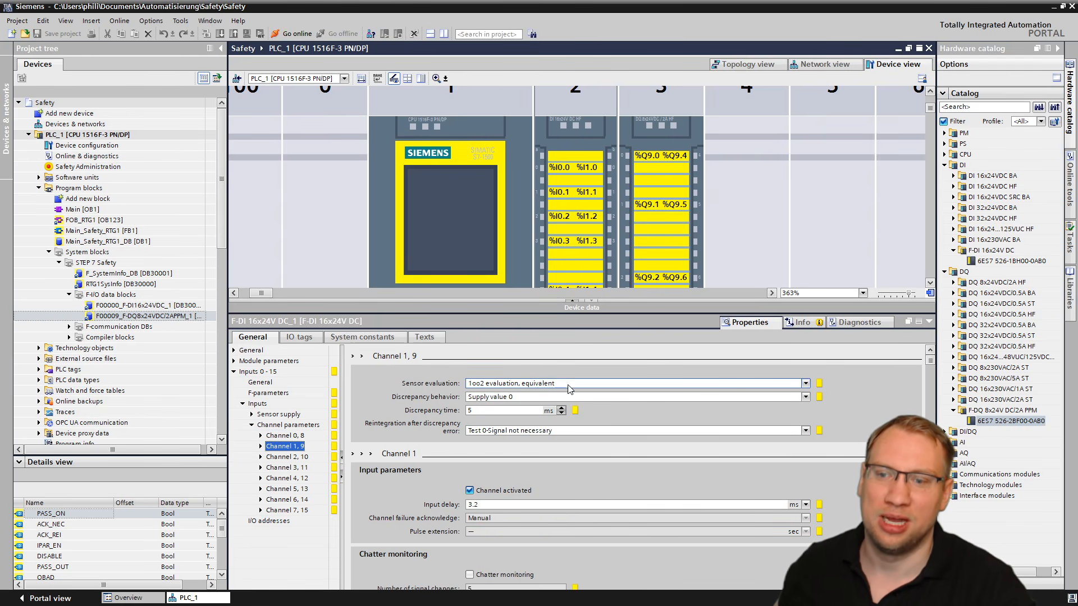
click(506, 384)
click(494, 393)
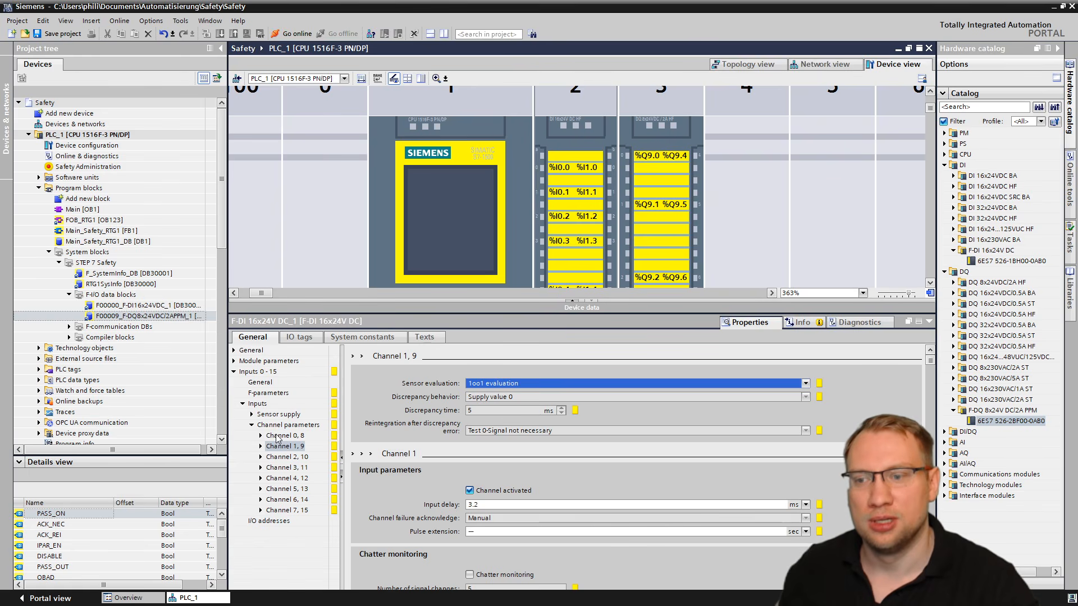
- Compare the Channel 0, 8 and Channel 1, 9 parameters with the input addresses on the F-DI module
click(281, 436)
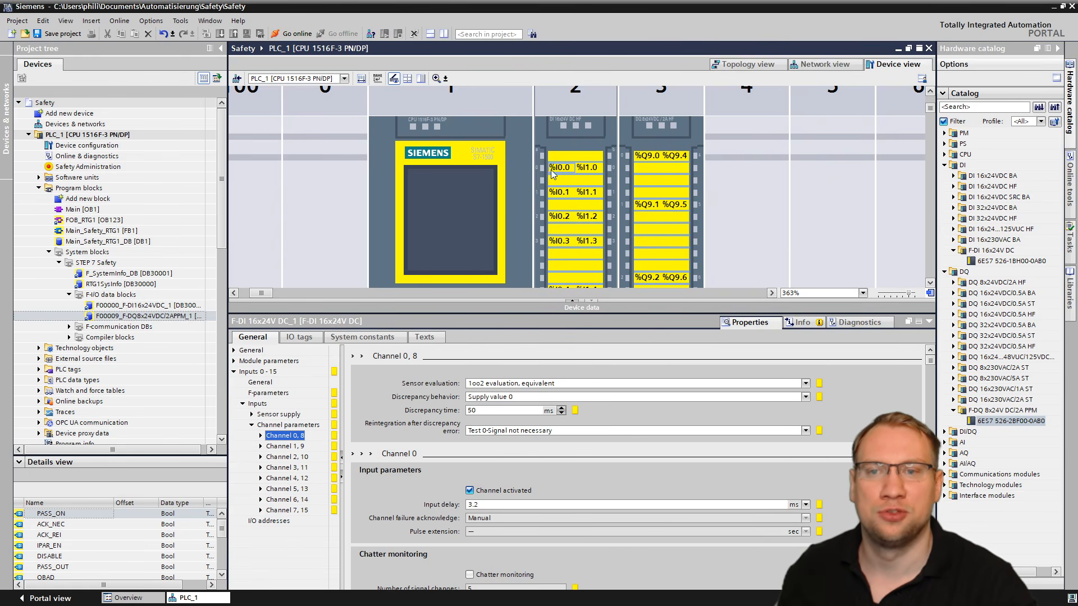
click(295, 447)
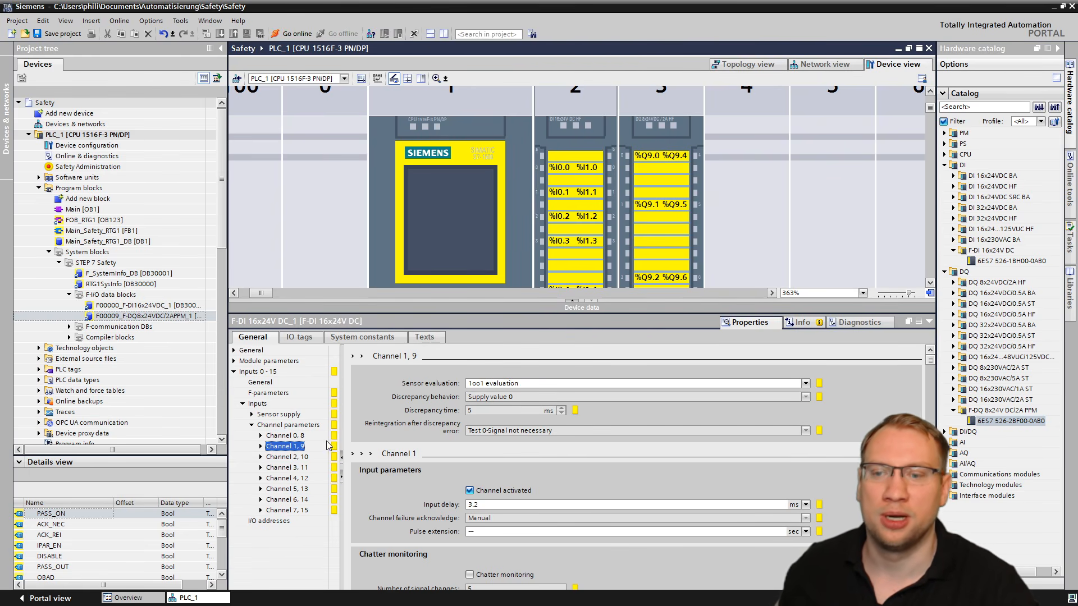
click(556, 193)
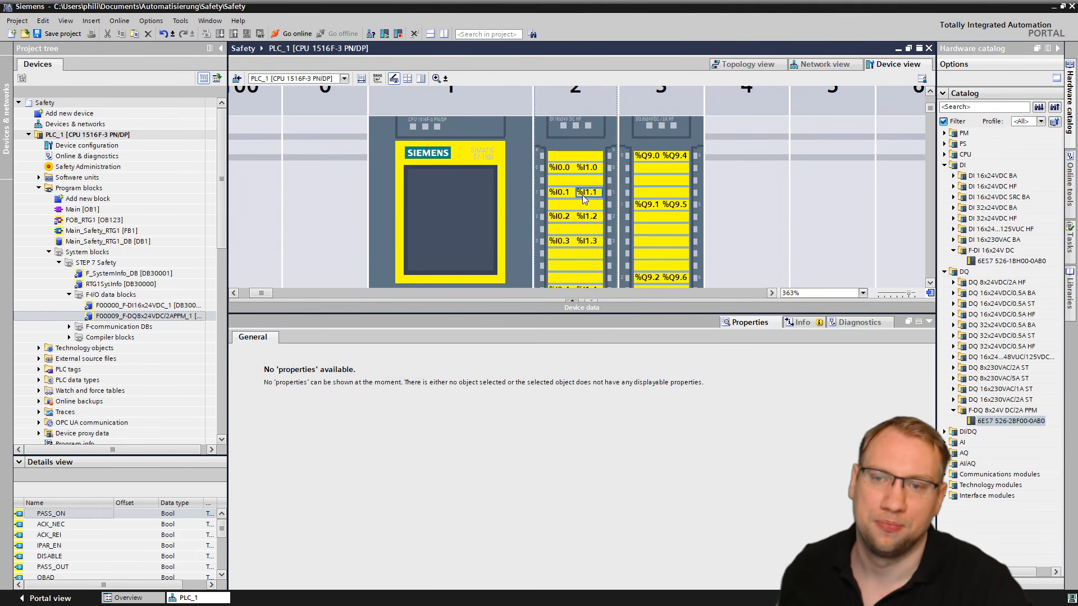
- Display the properties of the F-DQ 8x24V DC/2A PPM module in slot 3 and review its F-parameters
click(662, 135)
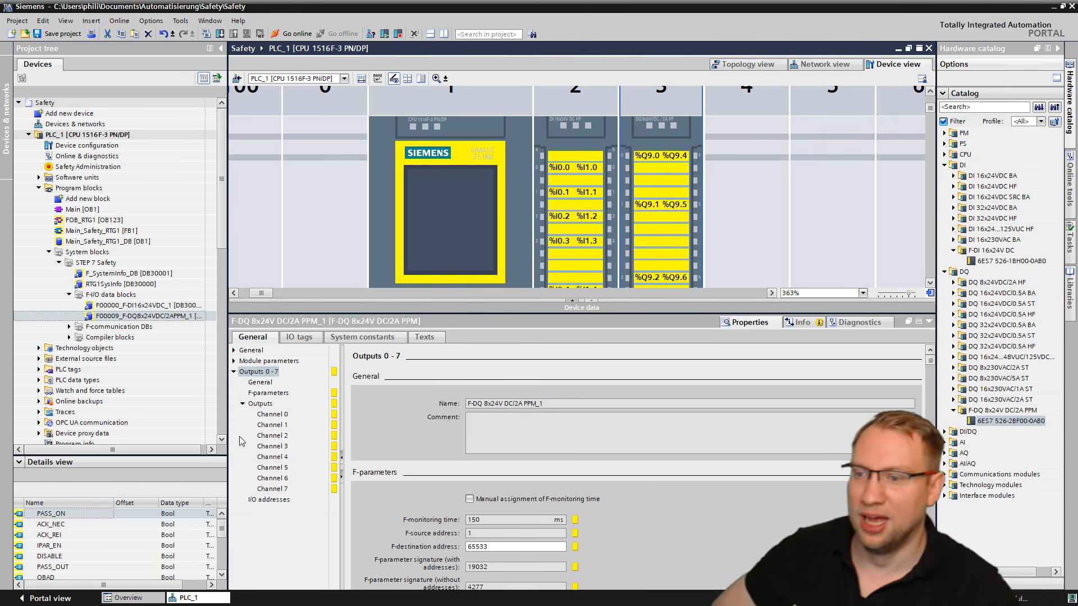
click(242, 403)
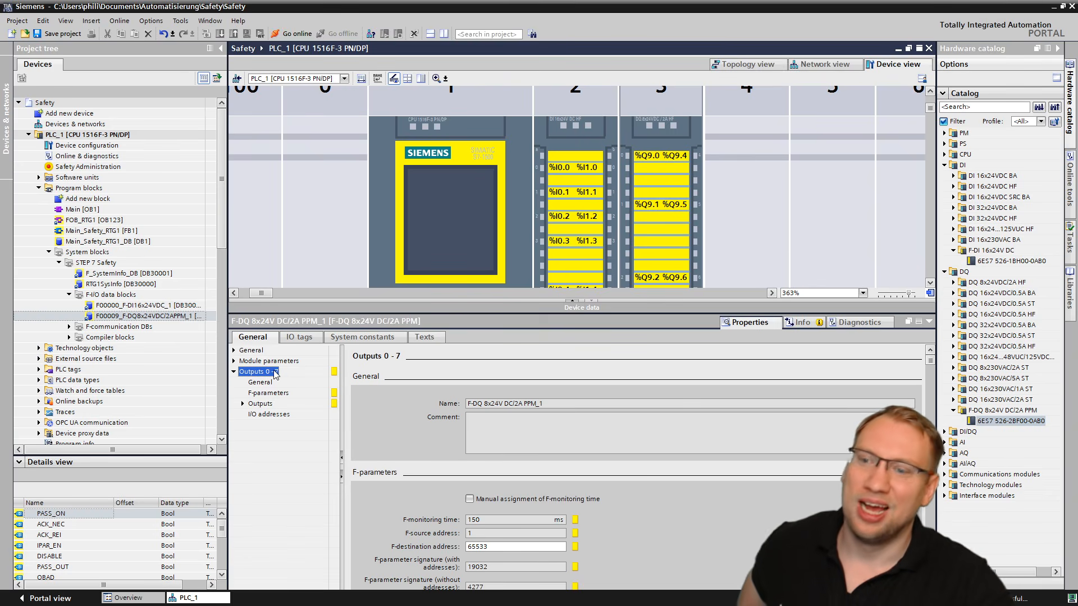
click(645, 136)
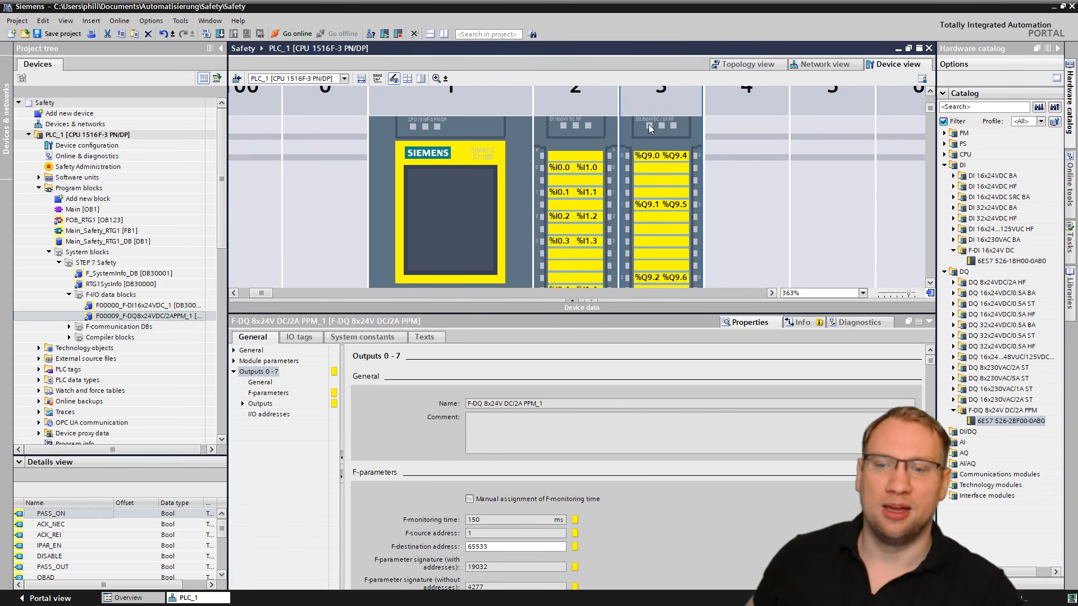
scroll(459, 426, down, 3)
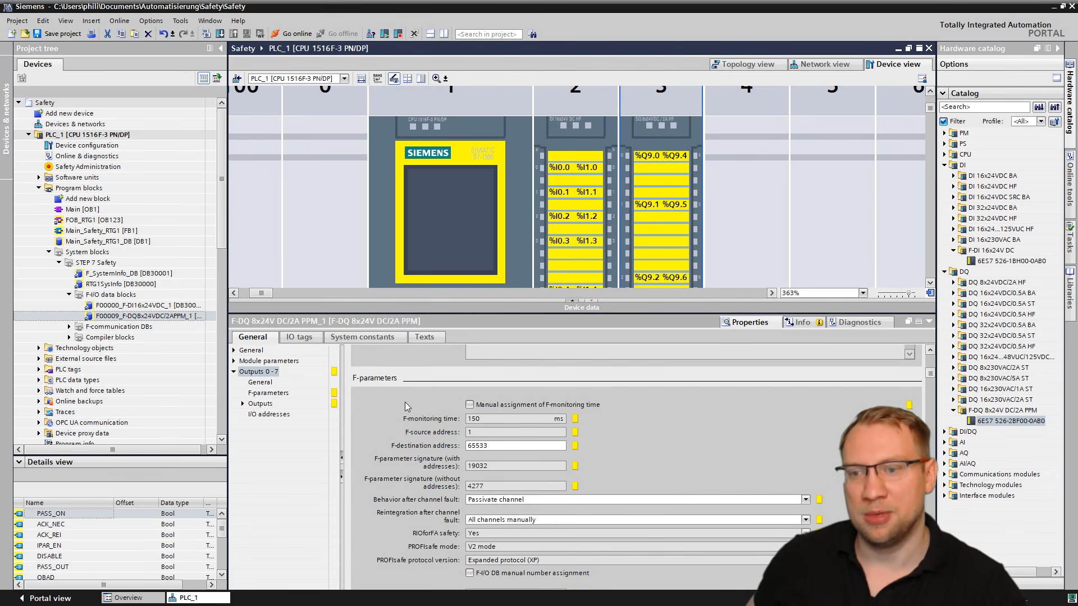
click(268, 393)
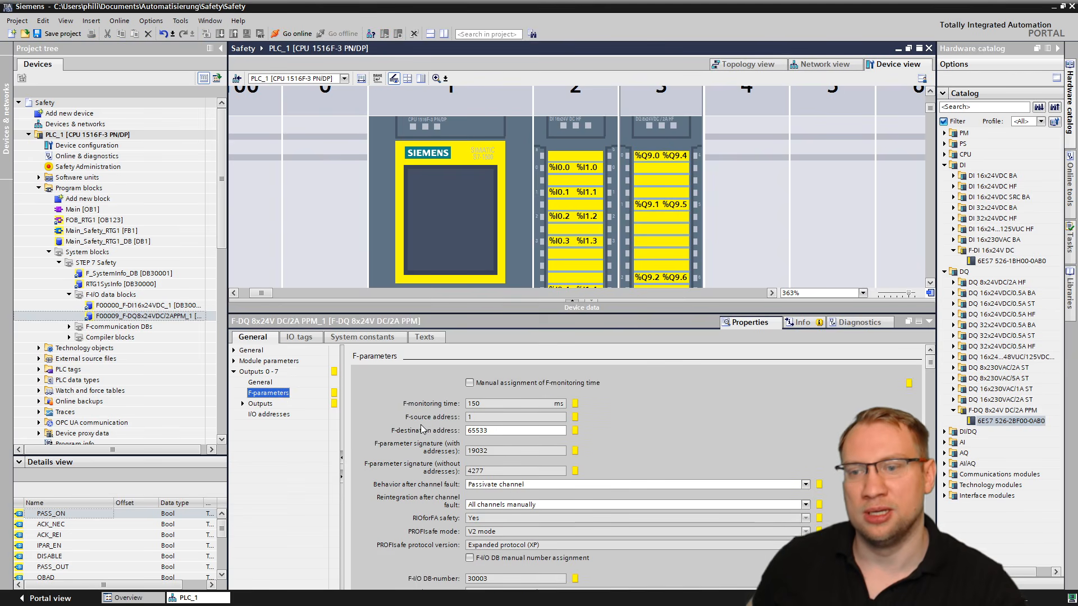
scroll(418, 465, down, 2)
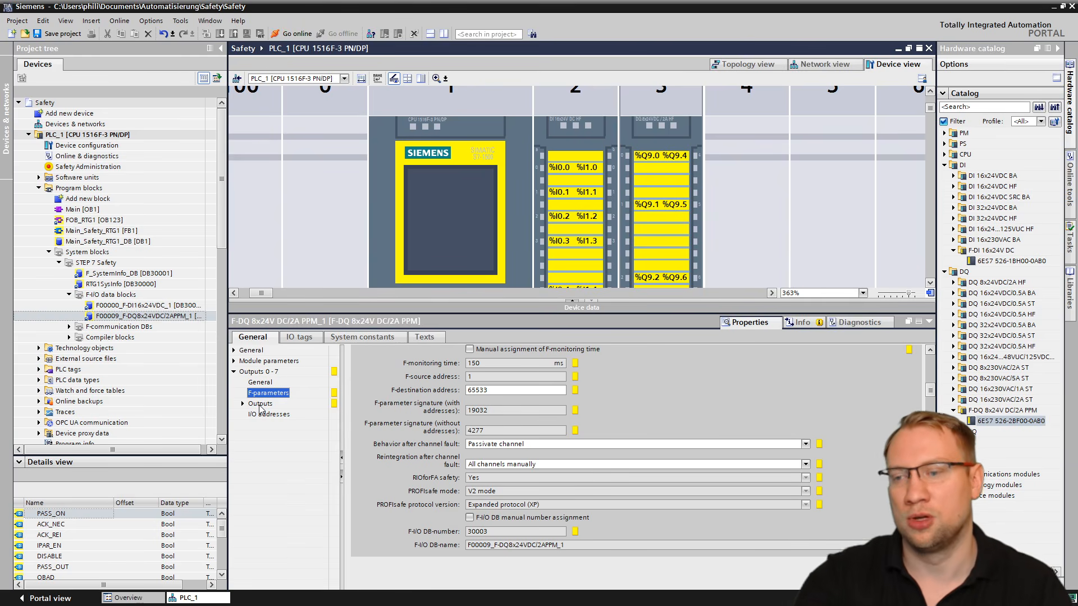
- Display the F-DQ module's output parameters, review the maximum test period options and keep 1000 sec
click(260, 405)
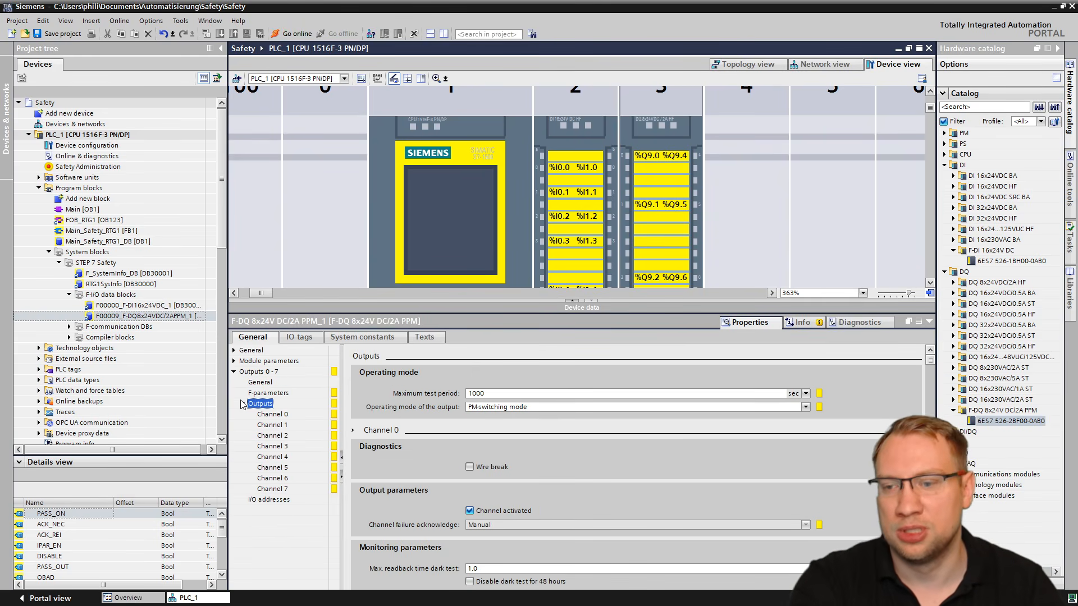
click(274, 415)
click(271, 405)
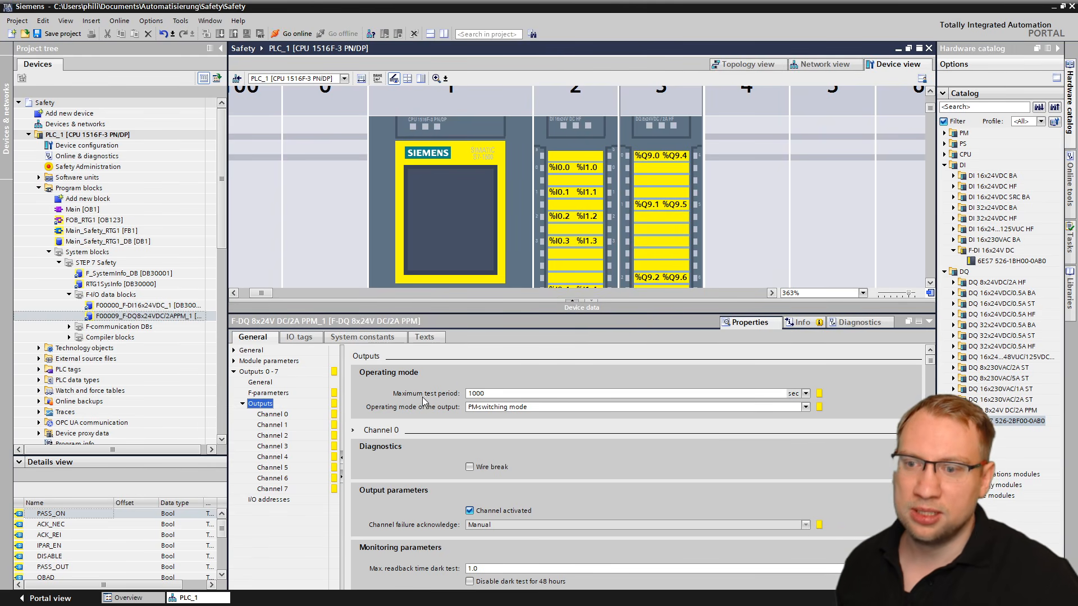
click(494, 394)
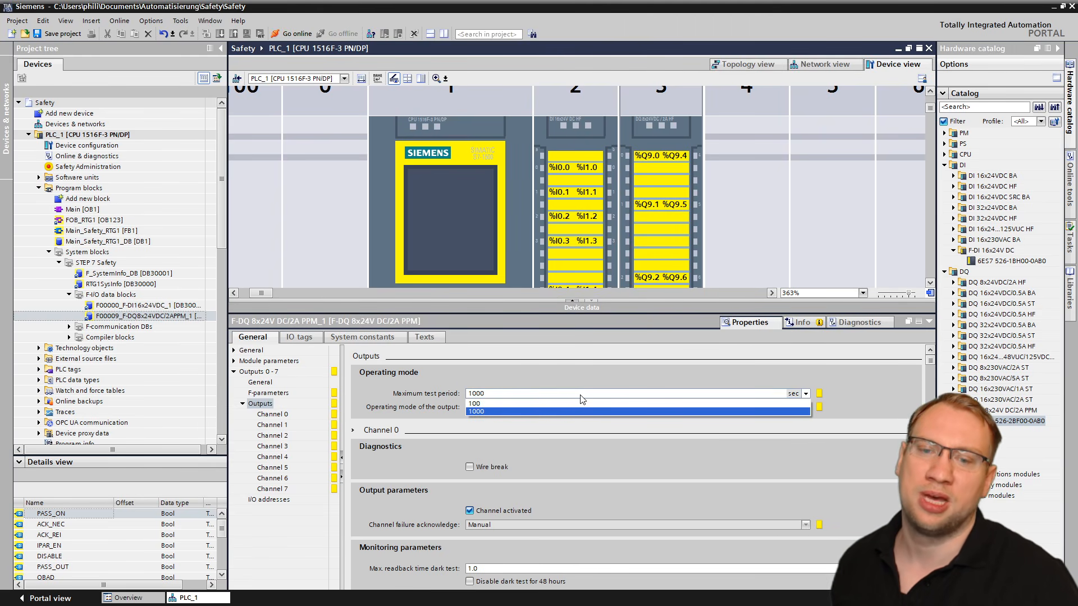
key(Return)
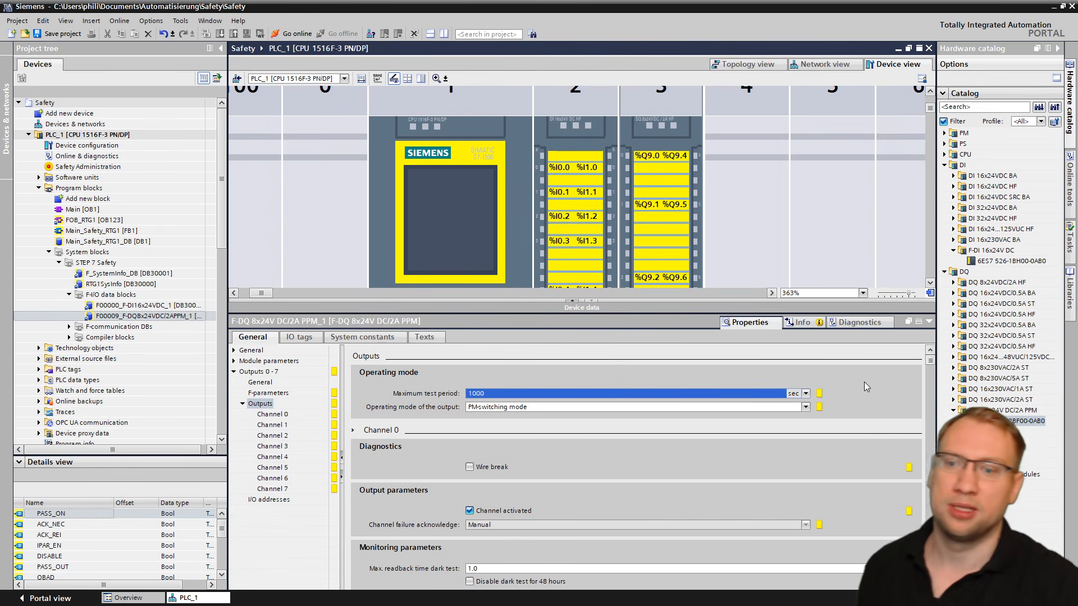
- Review the operating modes available for the F-DQ module's outputs and keep PM-switching mode
click(803, 407)
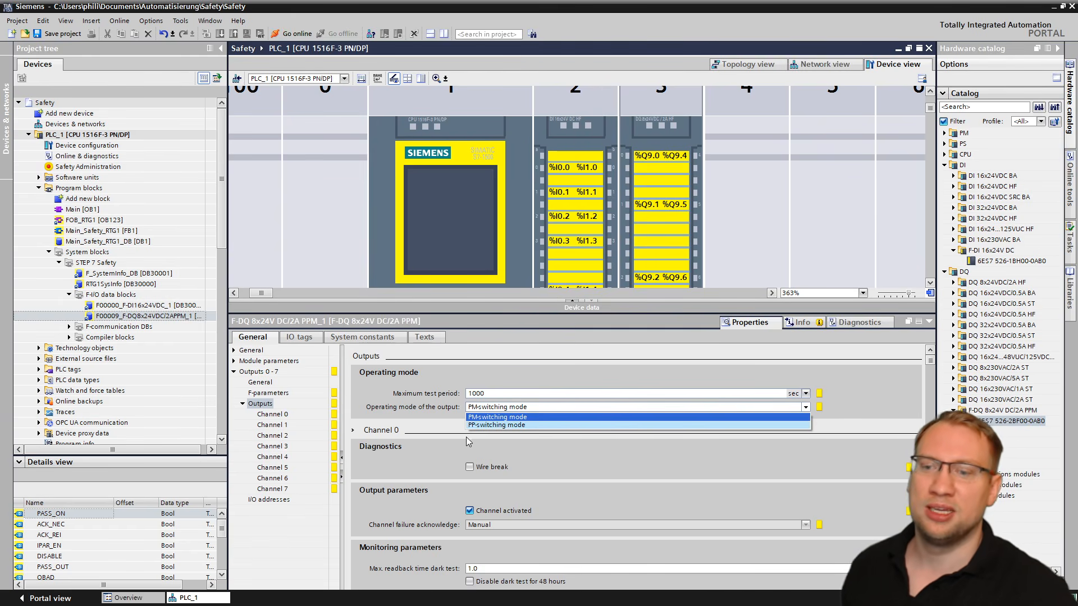
click(439, 433)
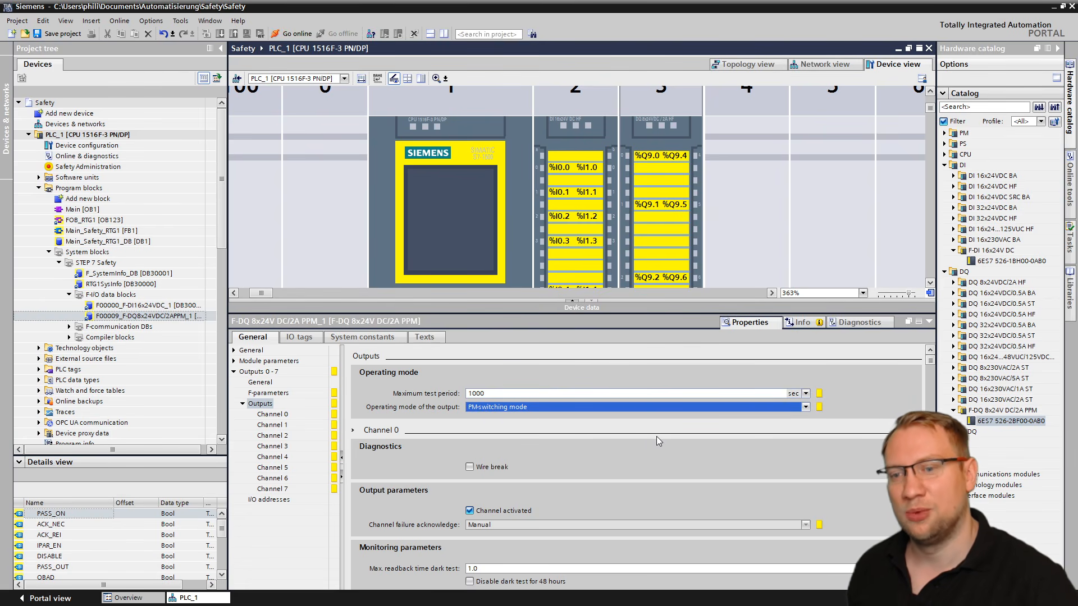
click(490, 406)
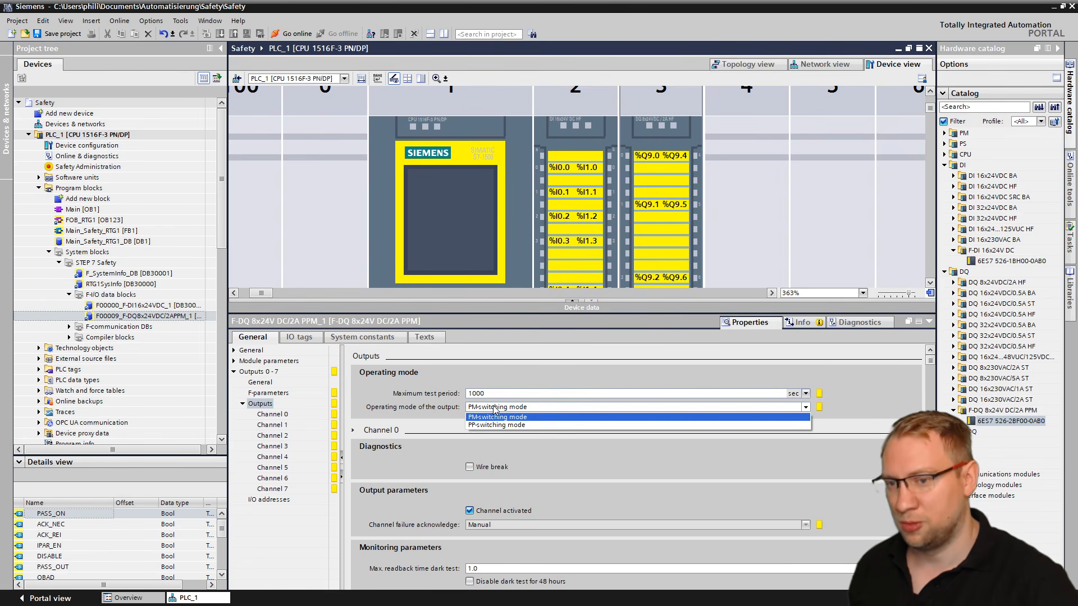
click(431, 399)
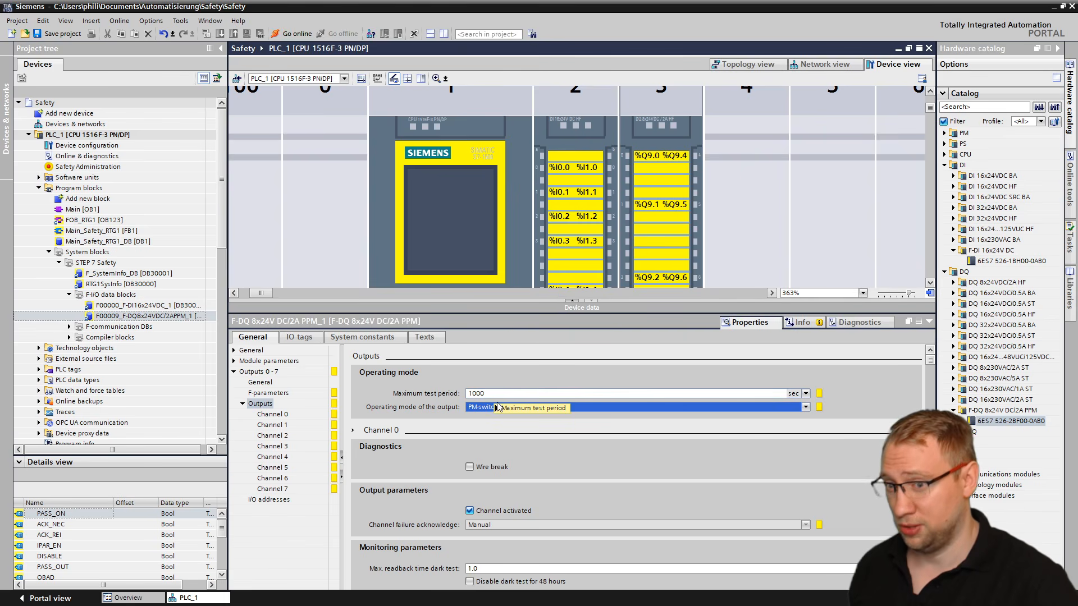
click(495, 407)
click(536, 395)
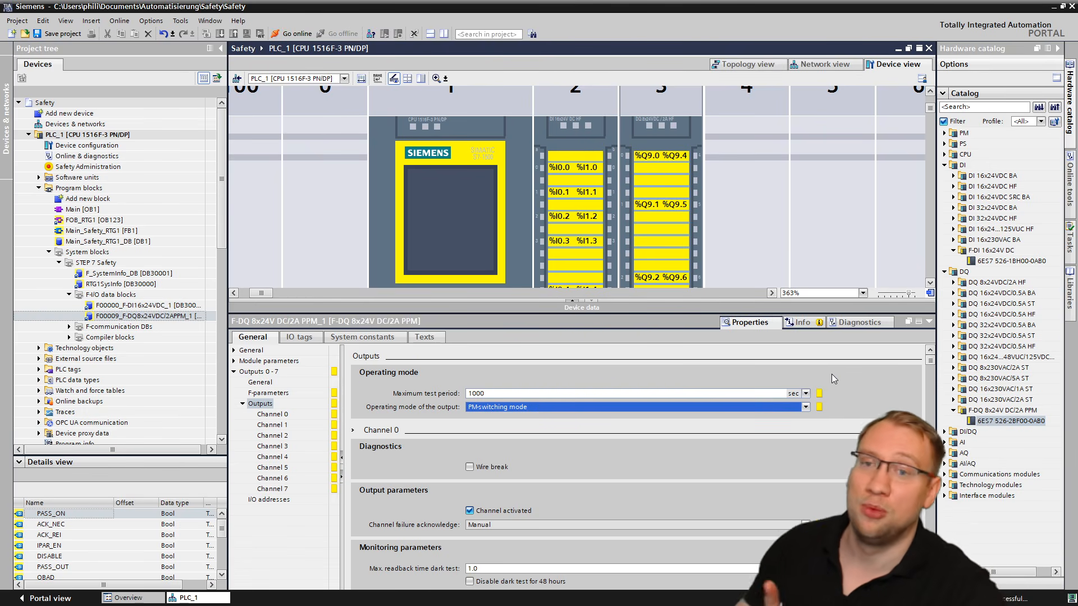
- Enable wire break diagnostics for Channel 0 of the F-DQ module's outputs
scroll(817, 362, down, 1)
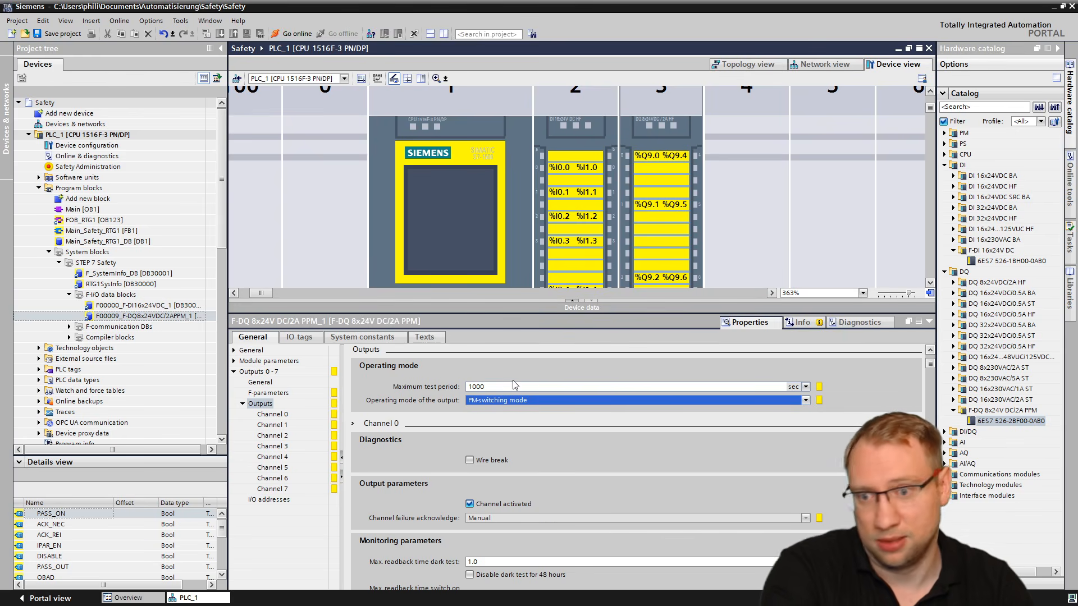
click(285, 417)
click(272, 457)
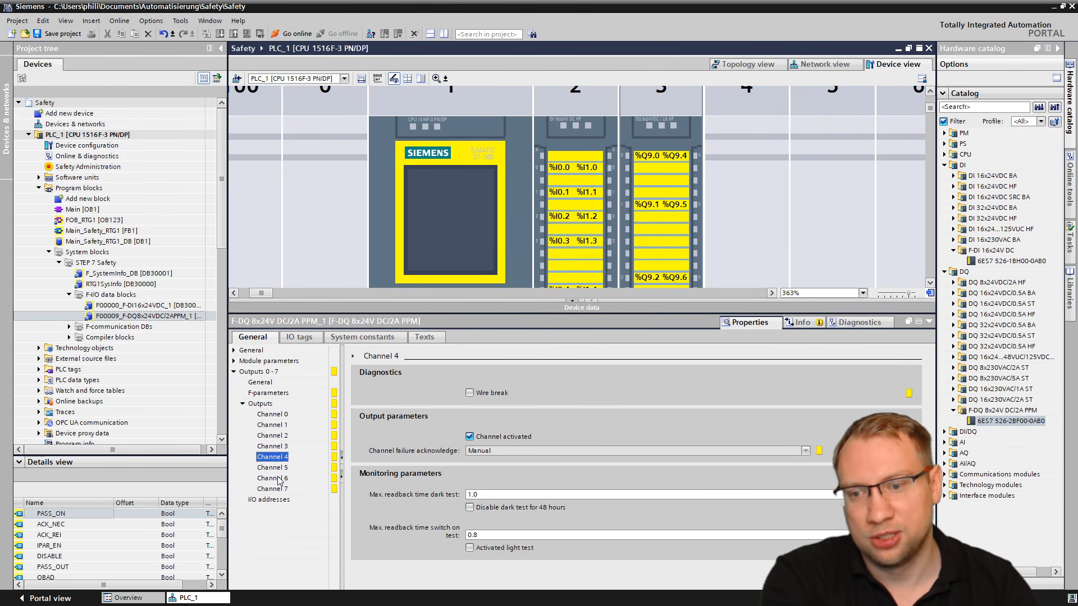
click(278, 415)
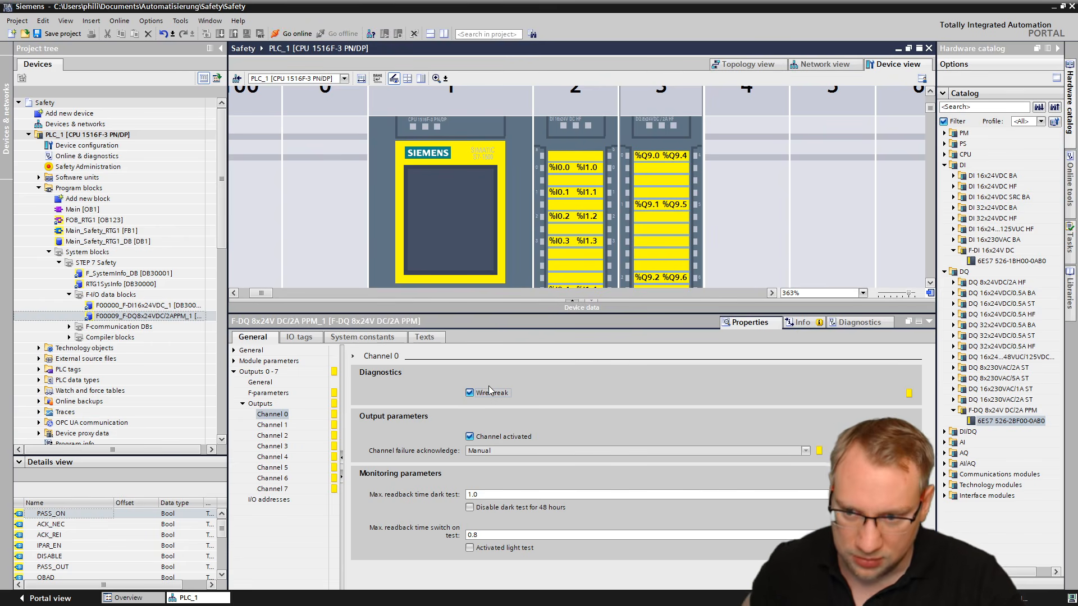
- Deactivate unused output channels of the F-DQ module, including Channel 1 and Channel 3
click(275, 425)
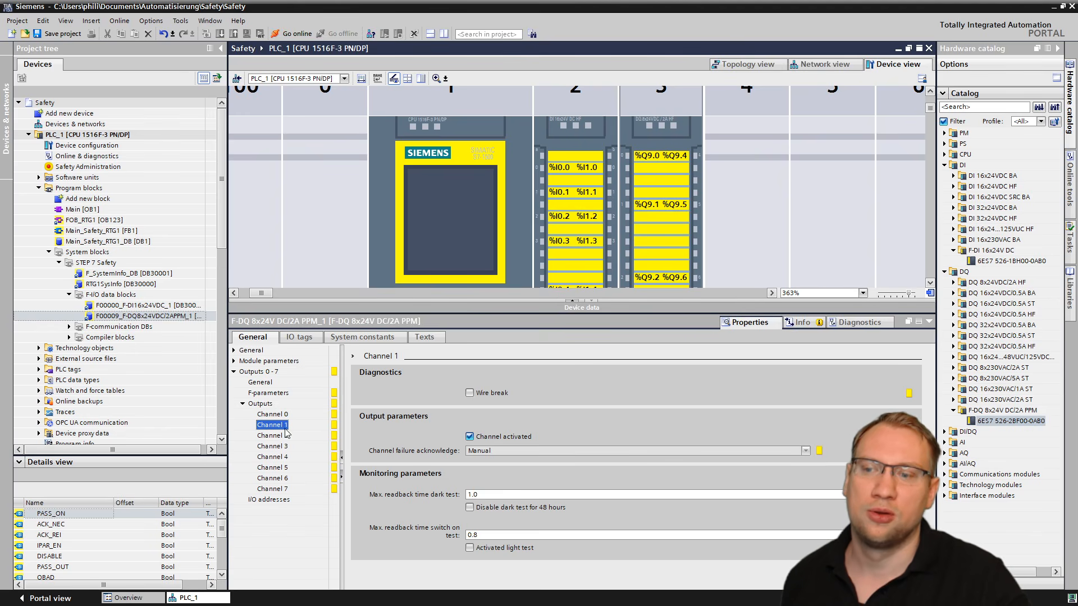
key(Down)
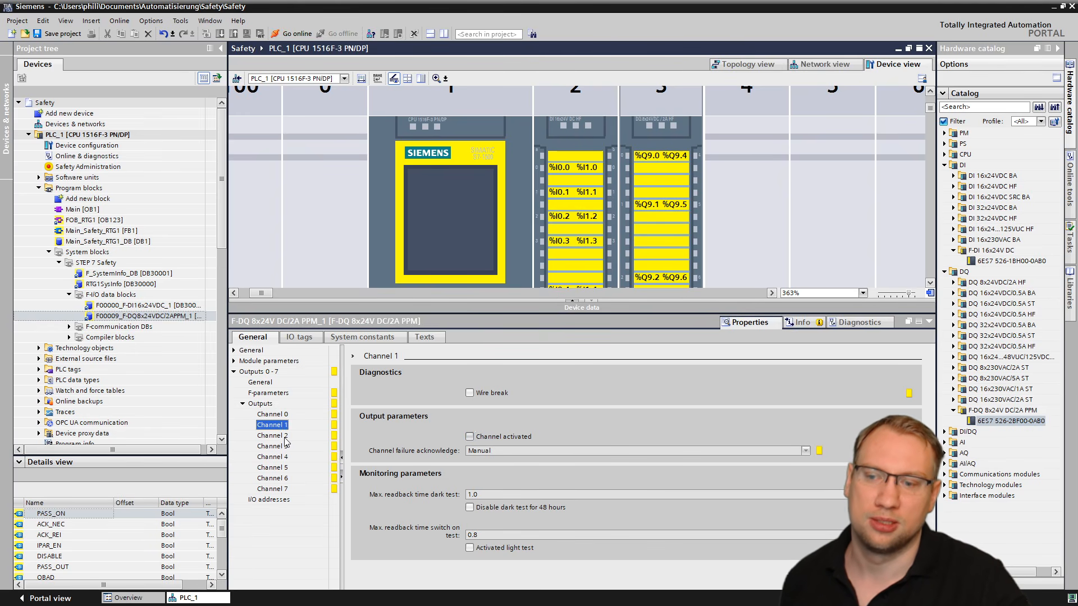
click(469, 436)
click(469, 437)
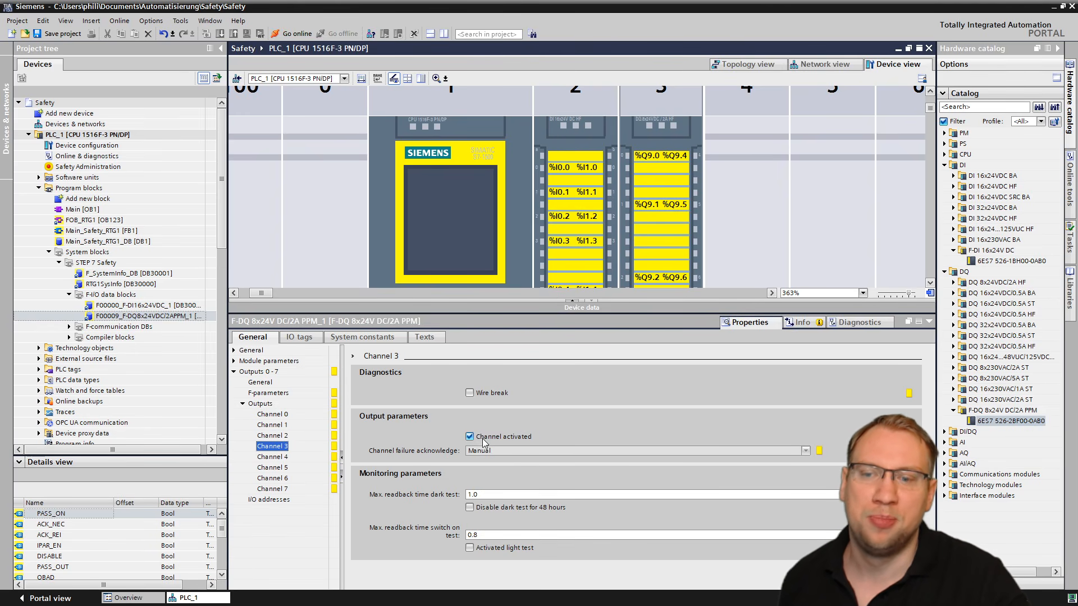
click(308, 447)
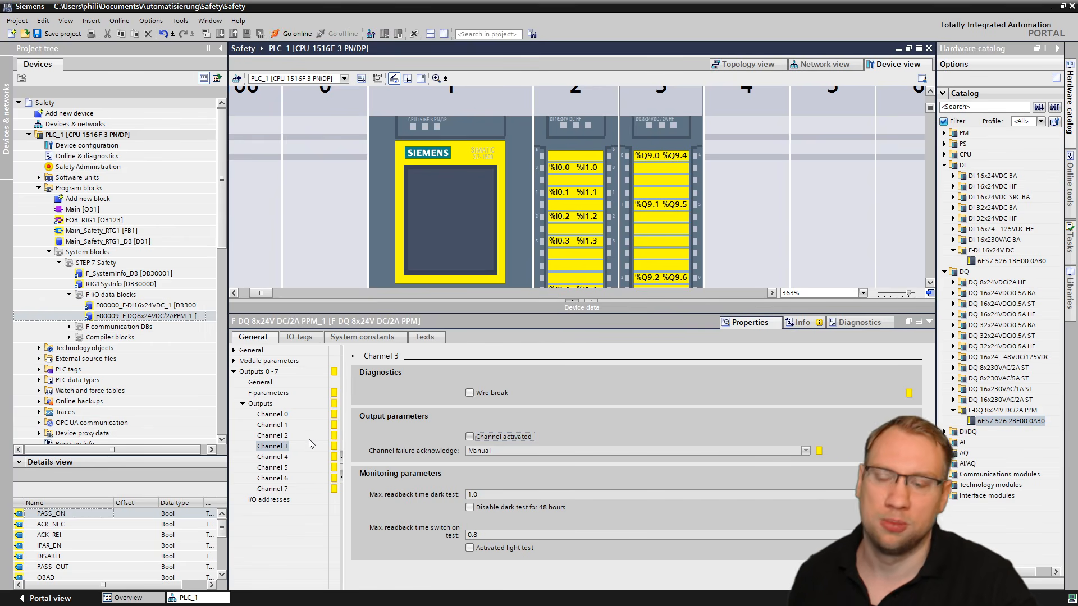
- Read the Information system topic on the max. readback time dark test and compare it with the module's output and Channel 0 parameters
click(286, 416)
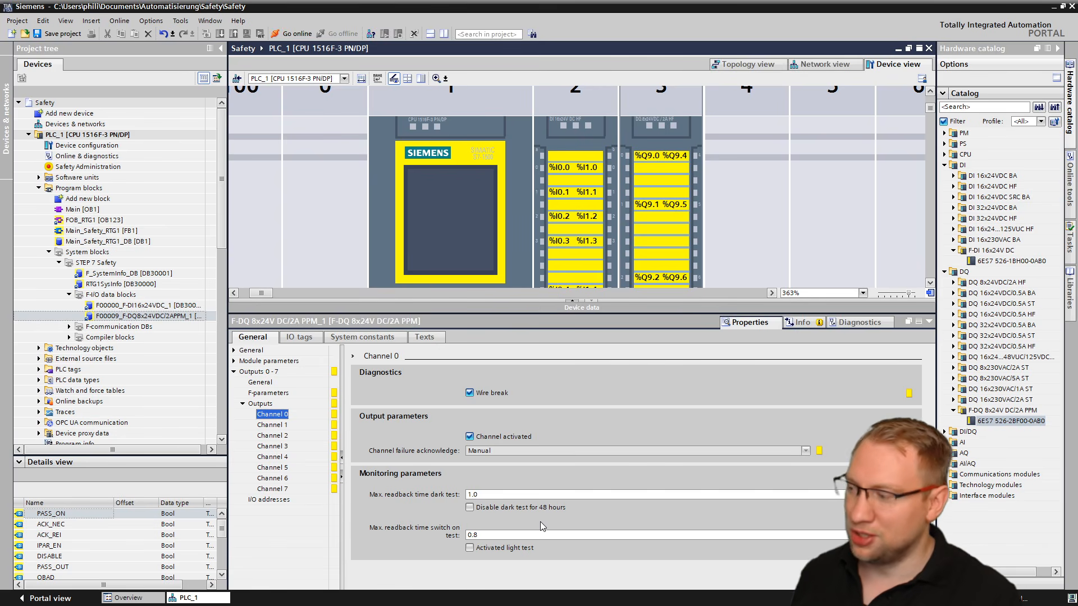
key(alt+Tab)
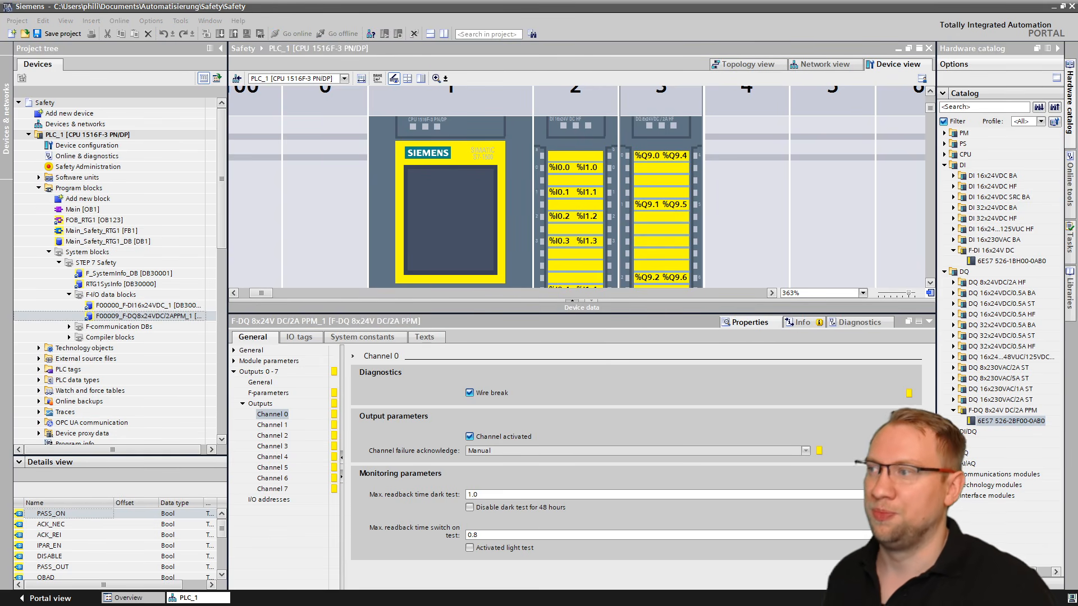
drag(387, 605, 390, 0)
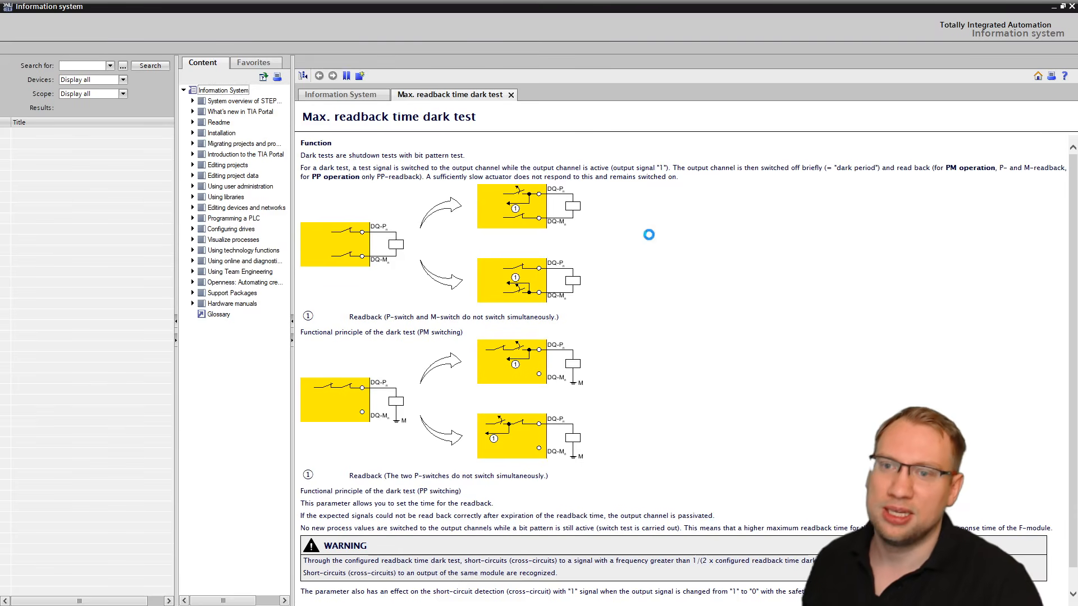
scroll(623, 251, down, 1)
scroll(623, 251, down, 7)
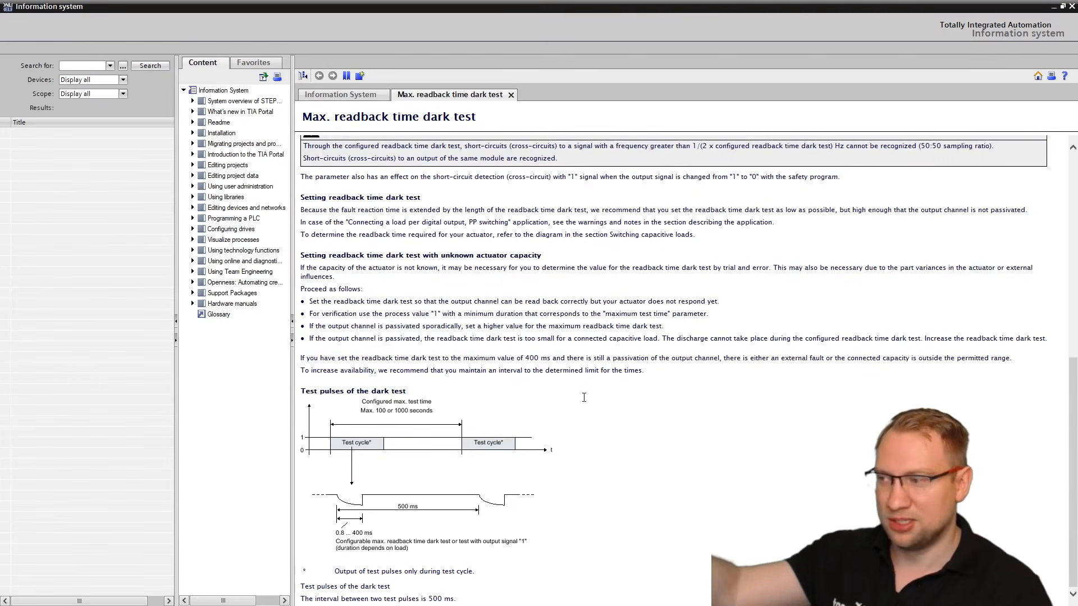
scroll(583, 398, up, 8)
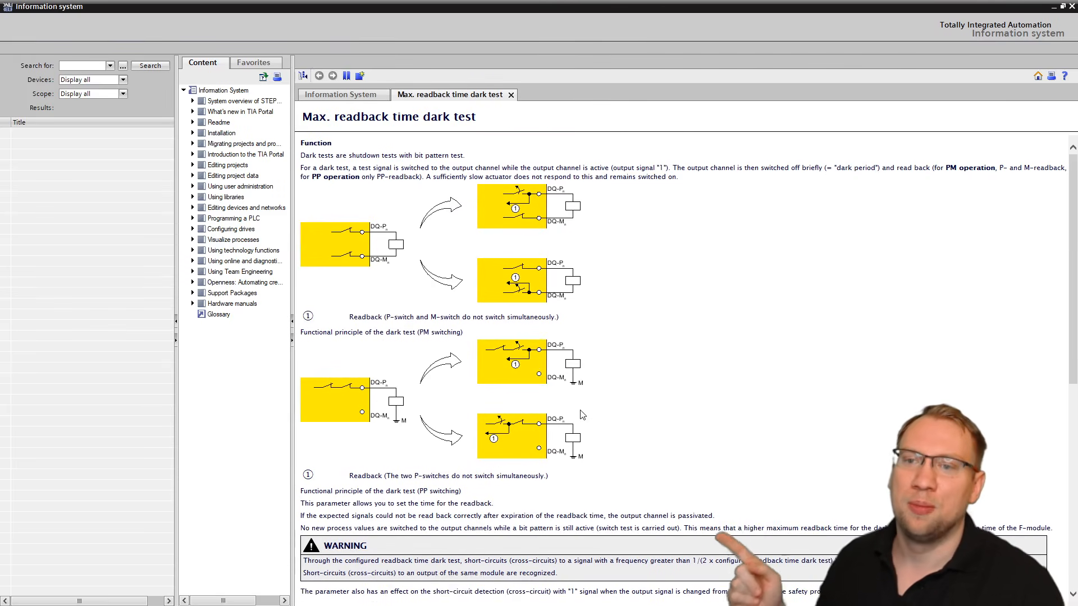
click(1054, 6)
click(258, 404)
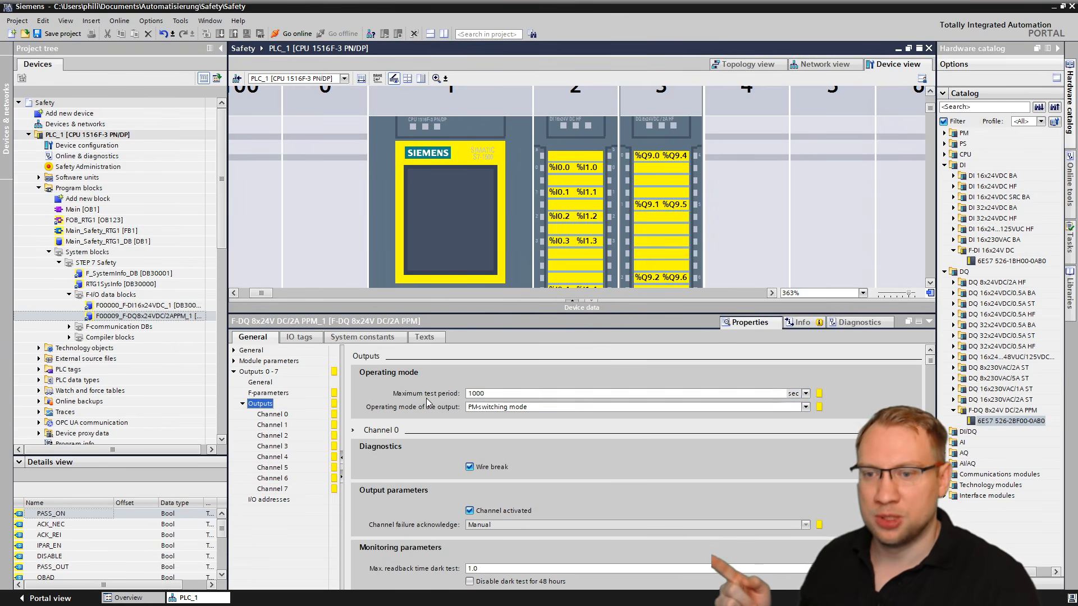
click(272, 414)
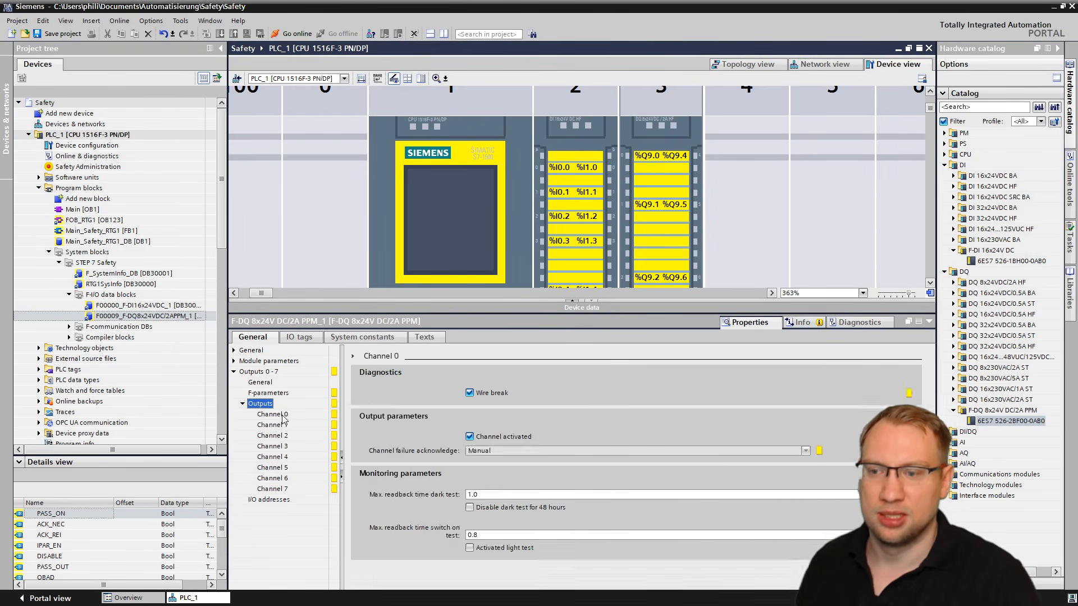
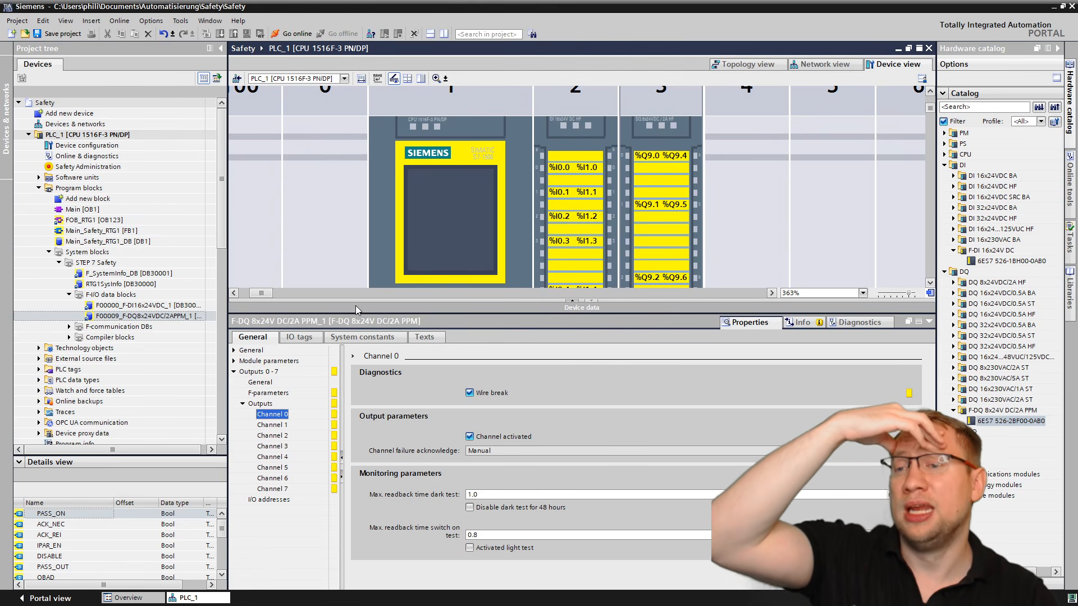
- Collapse the Program blocks folder of PLC_1 in the project tree and adjust the space between the device view and the properties
drag(352, 314, 348, 435)
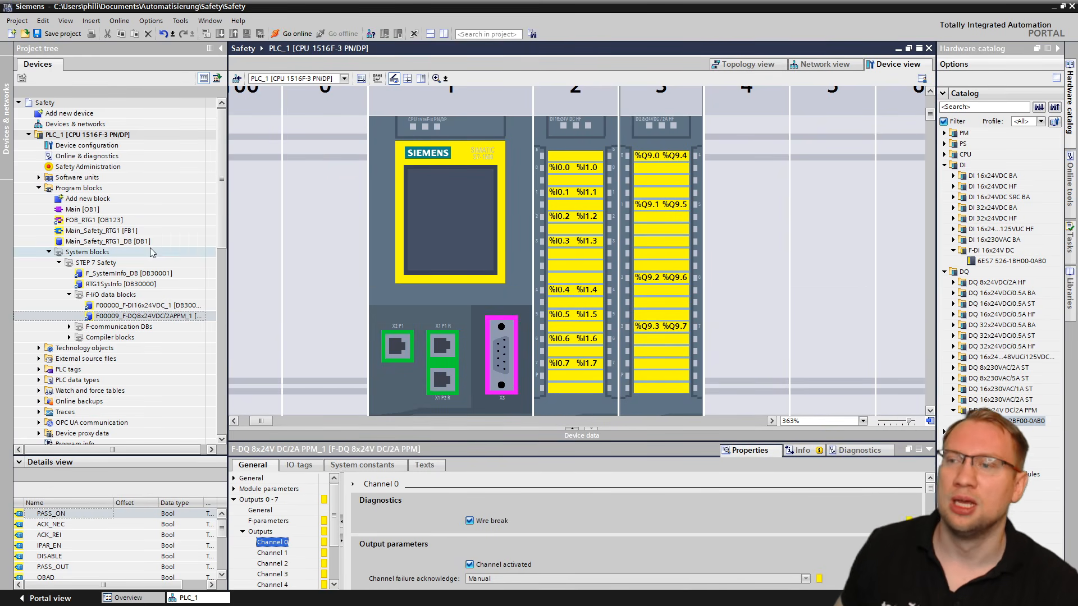
click(78, 188)
click(39, 188)
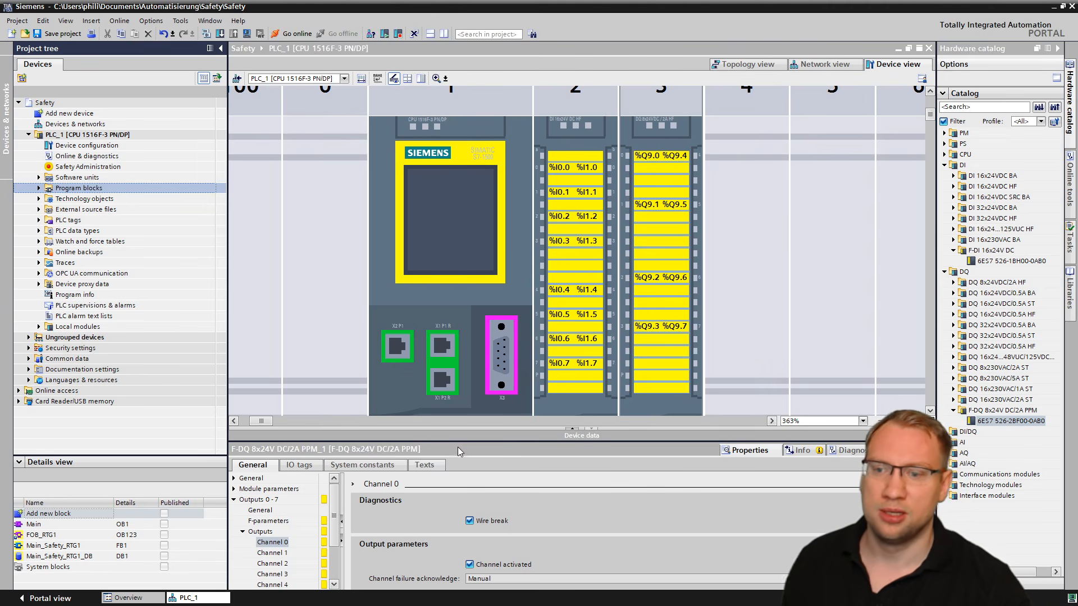
drag(454, 441, 455, 308)
- Review the Channel 0, 8 sensor evaluation settings of the F-DI 16x24V DC module in slot 2
click(575, 126)
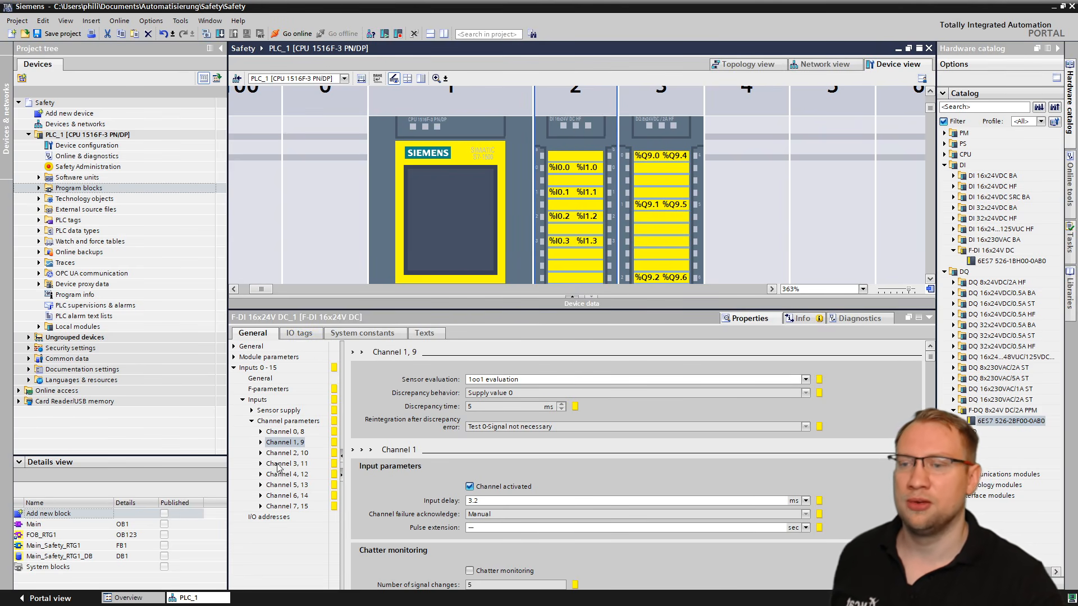
click(294, 430)
click(295, 430)
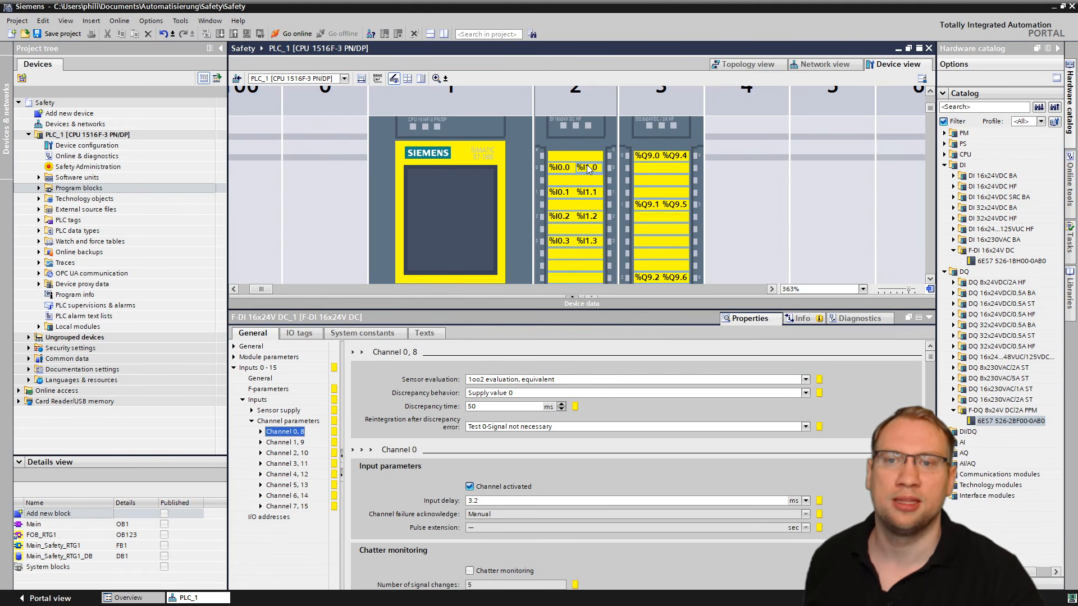
- Create an IO tag named E-Stop at address %I0.0 of the F-DI module
click(293, 332)
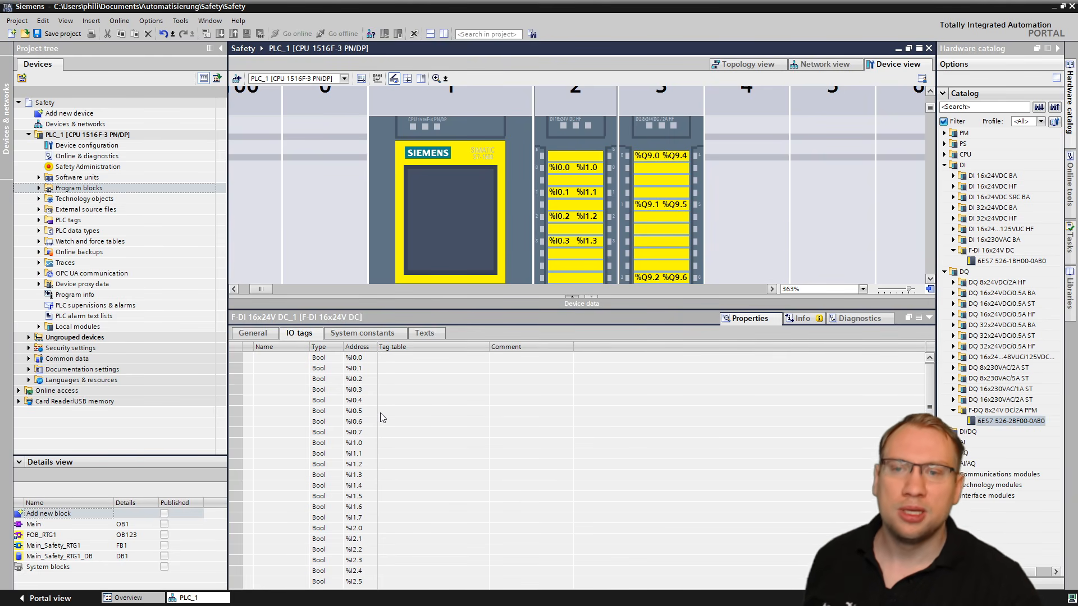
click(283, 359)
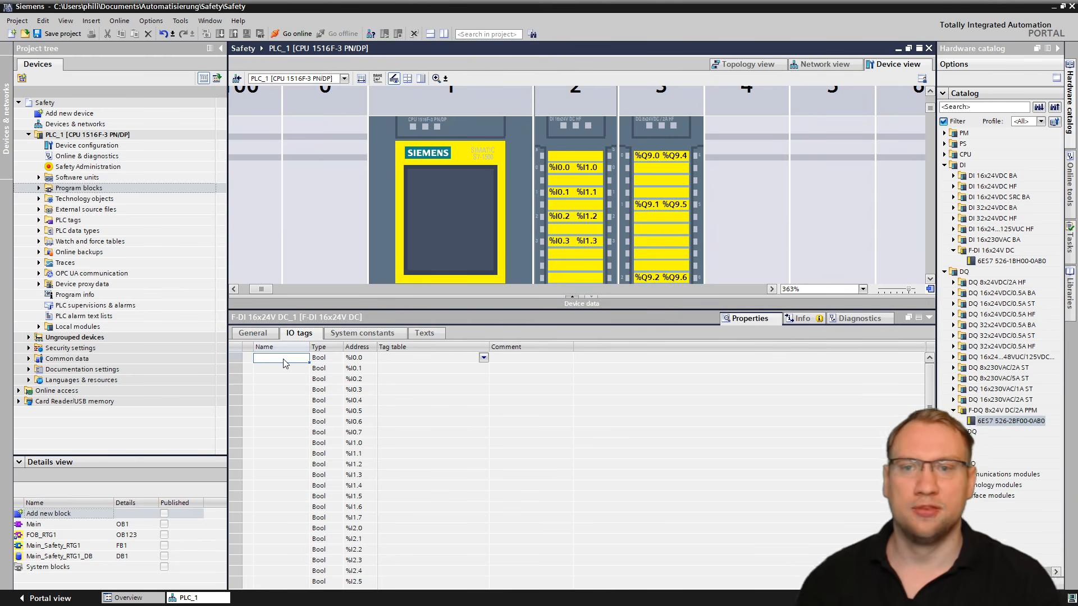
text(E)
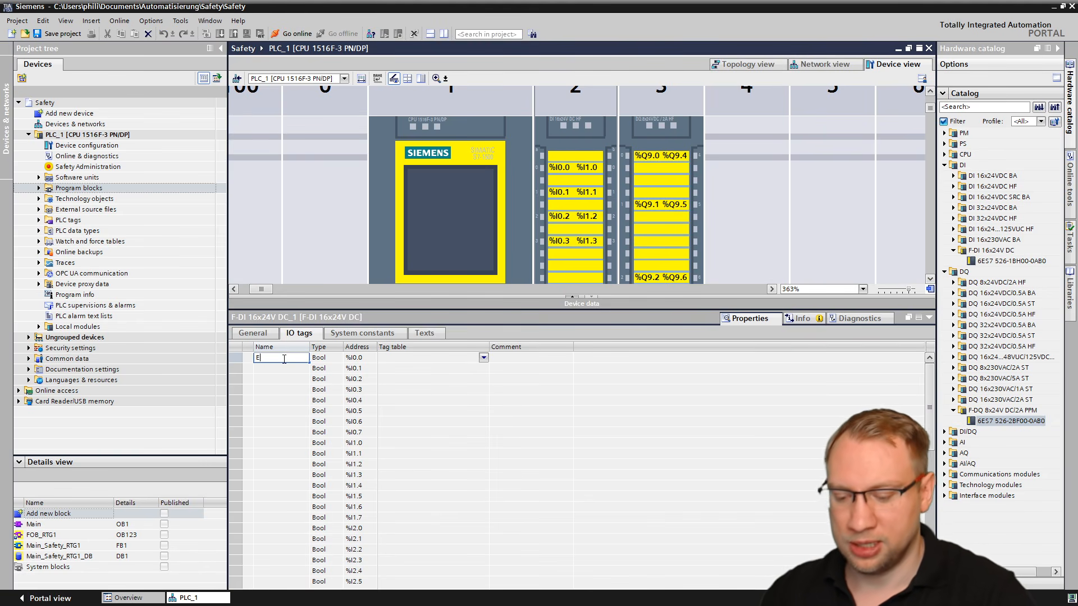
text(-Stop)
key(Return)
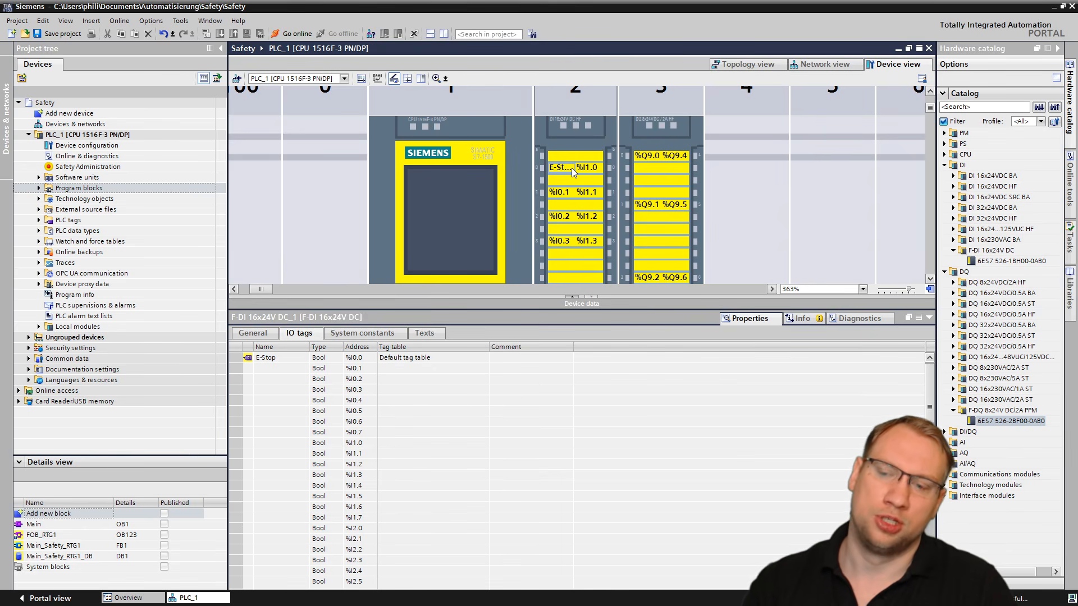
- Try to assign the tag name E-Stop to the paired input %I1.0 as well
click(280, 444)
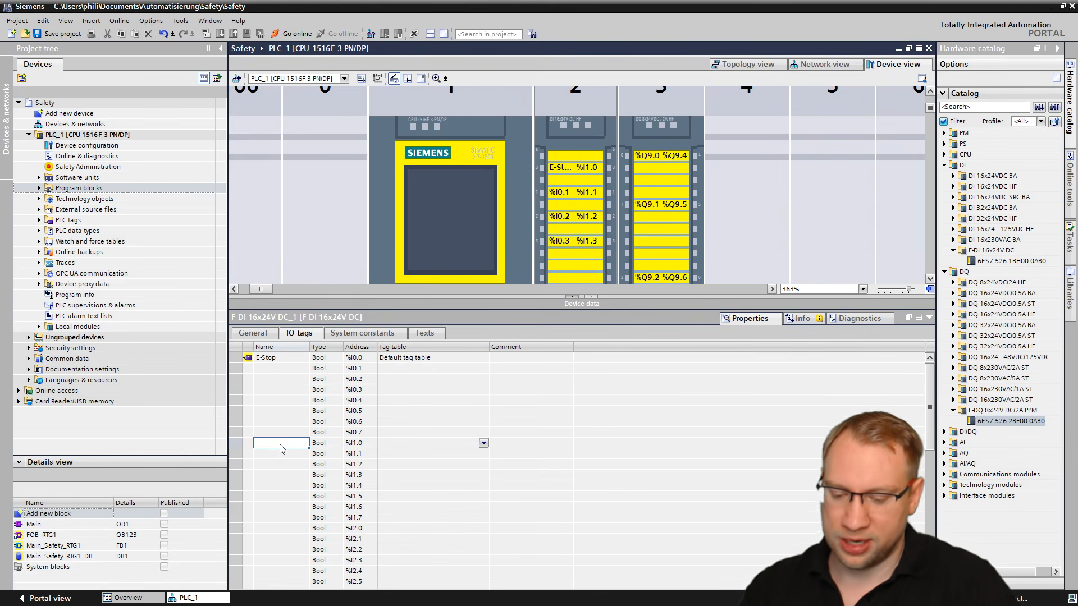
text(E-Stop)
key(Return)
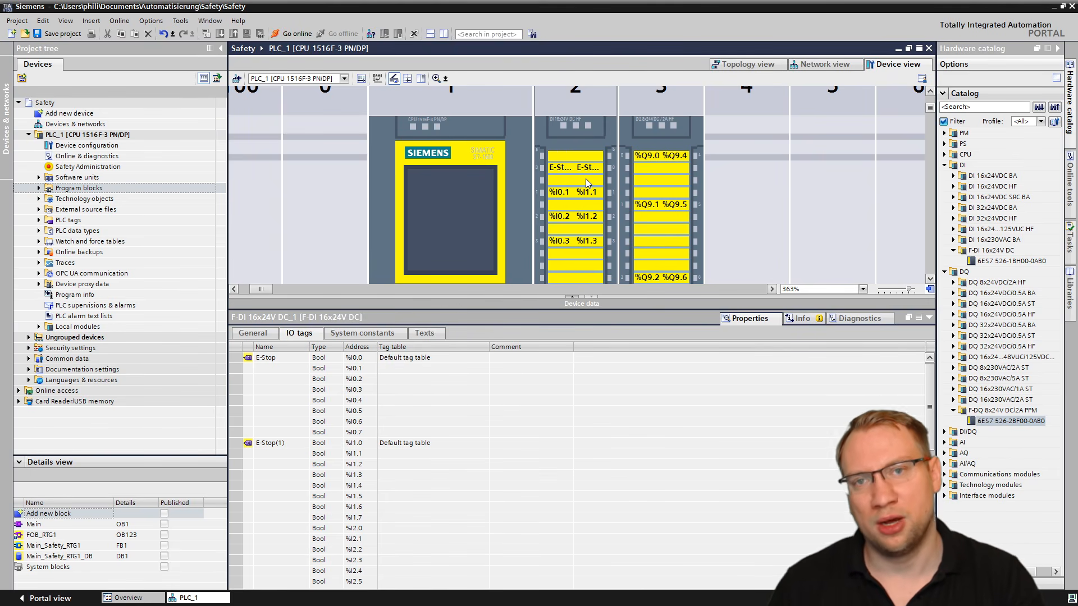
- Delete the duplicate E-Stop tag at address %I1.0
click(248, 443)
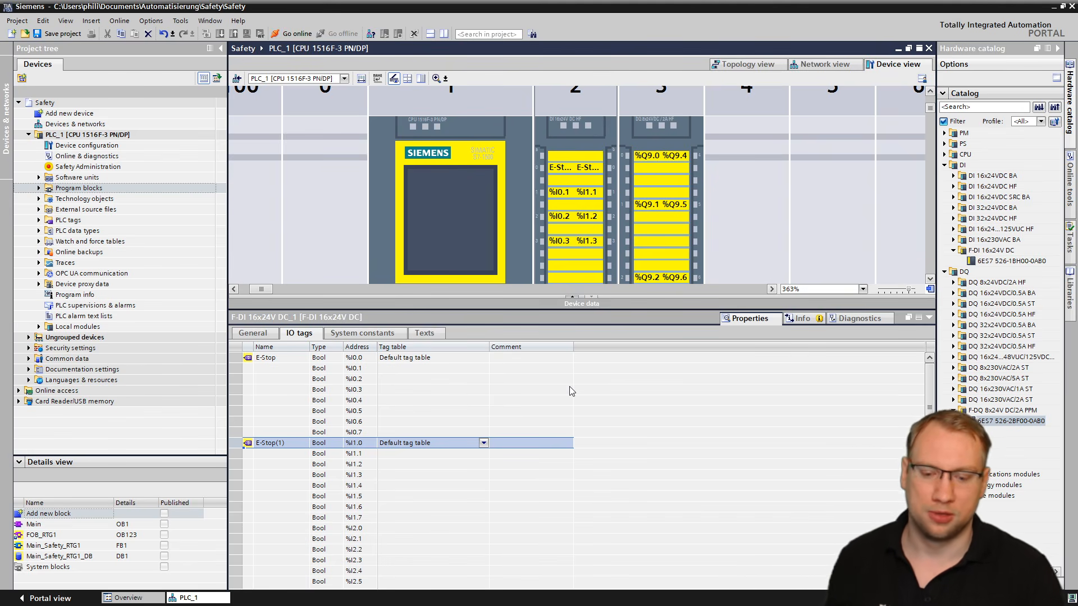
click(264, 441)
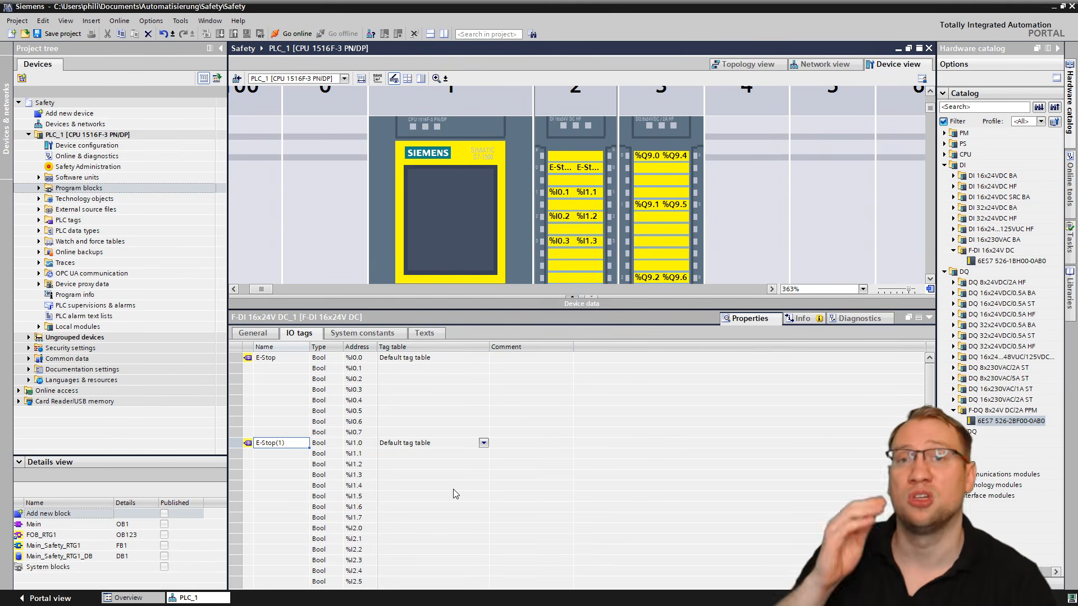
click(250, 445)
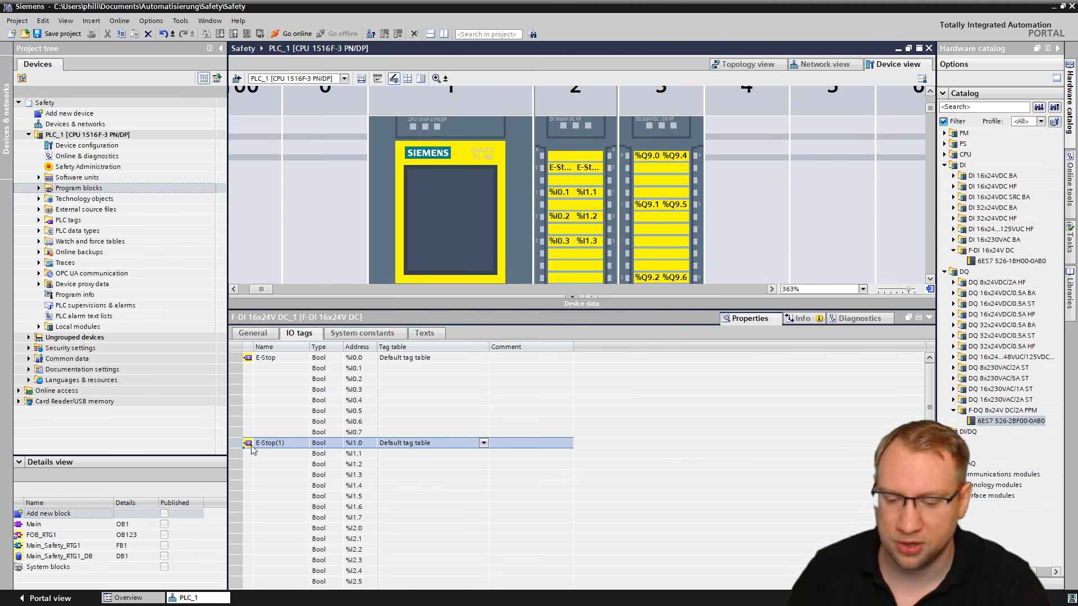
key(Delete)
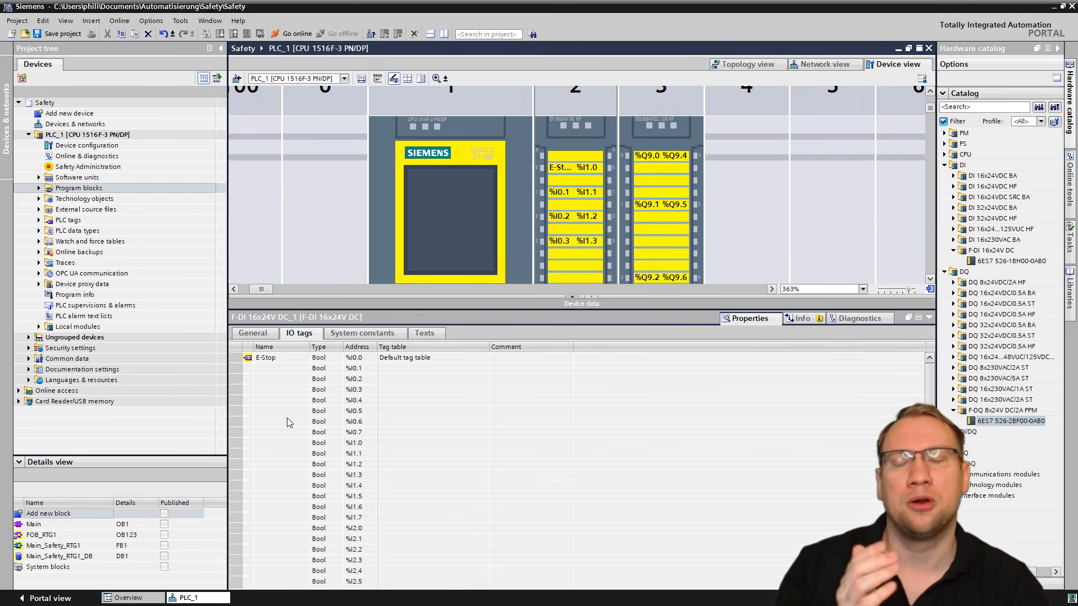
- Compare the sensor evaluation settings of Channel 0, 8 and Channel 1, 9 on the F-DI module
click(247, 358)
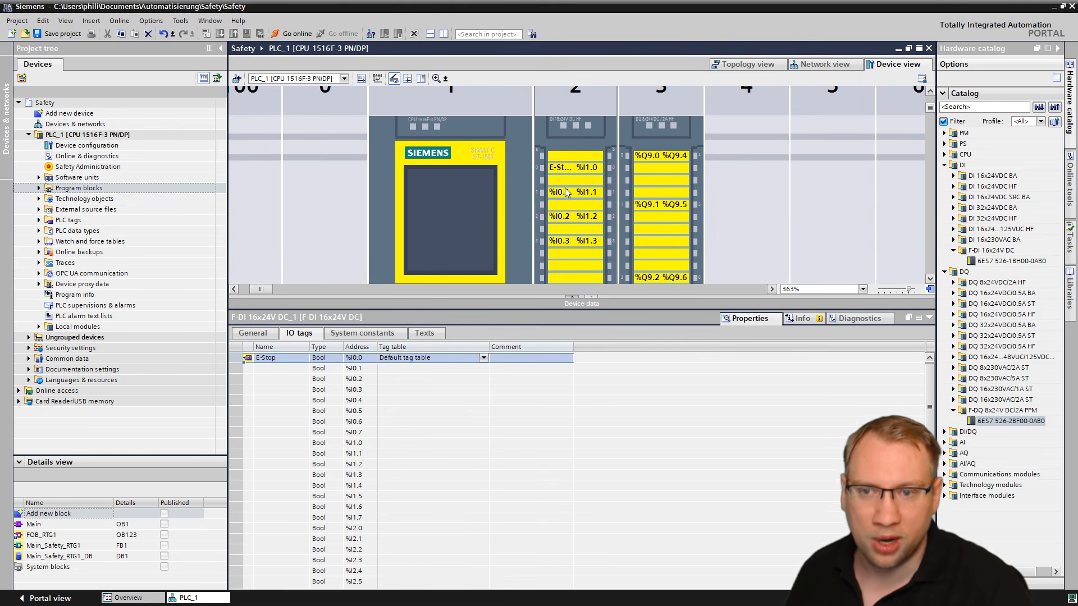
click(572, 151)
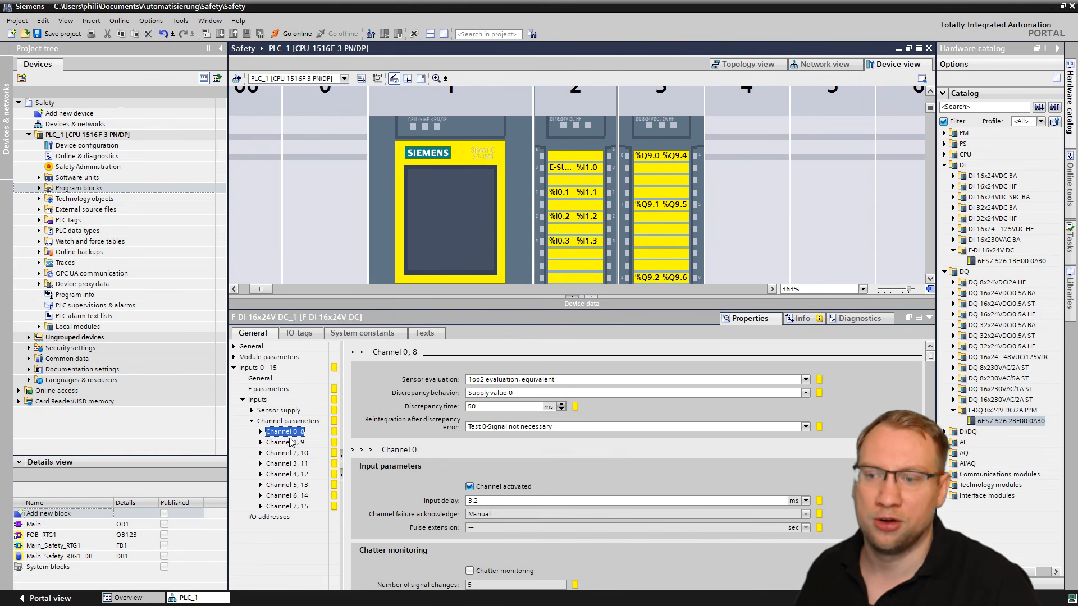
click(291, 443)
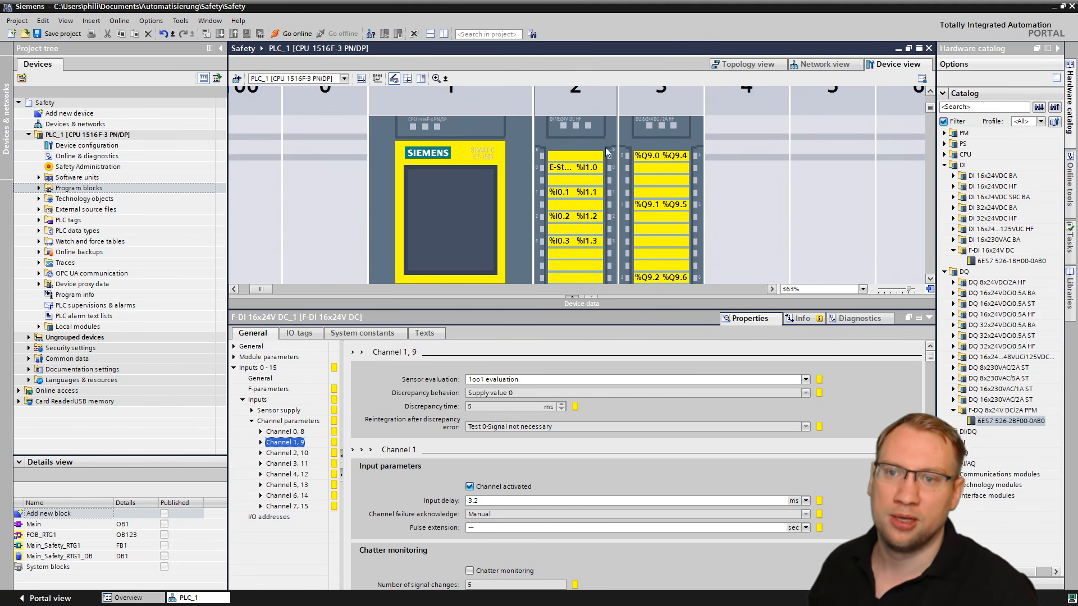
- Create an IO tag named HeyHey at address %I0.1 of the F-DI module
click(300, 334)
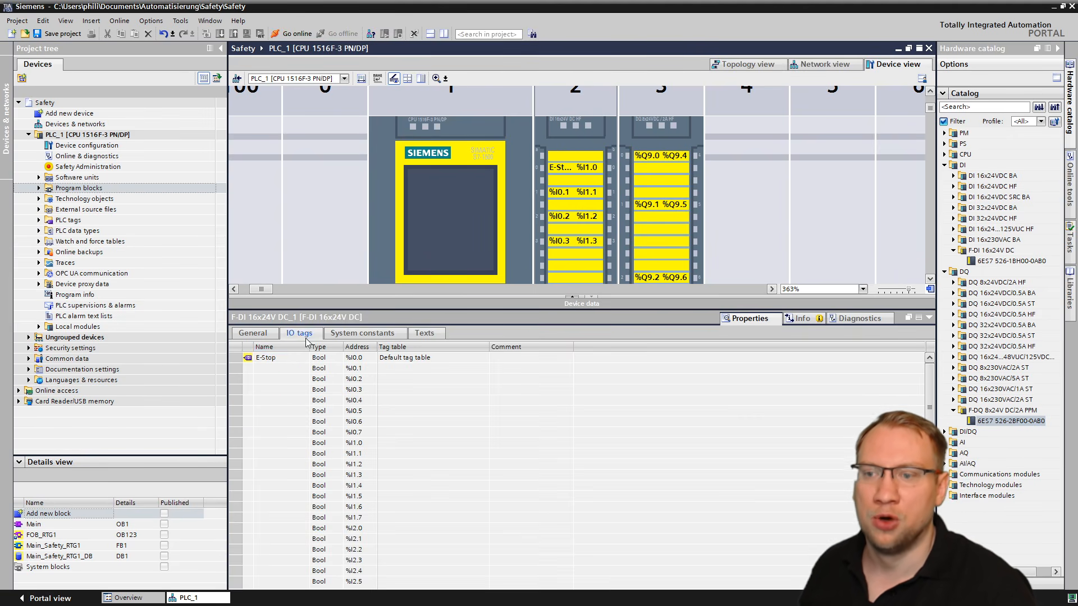
click(291, 368)
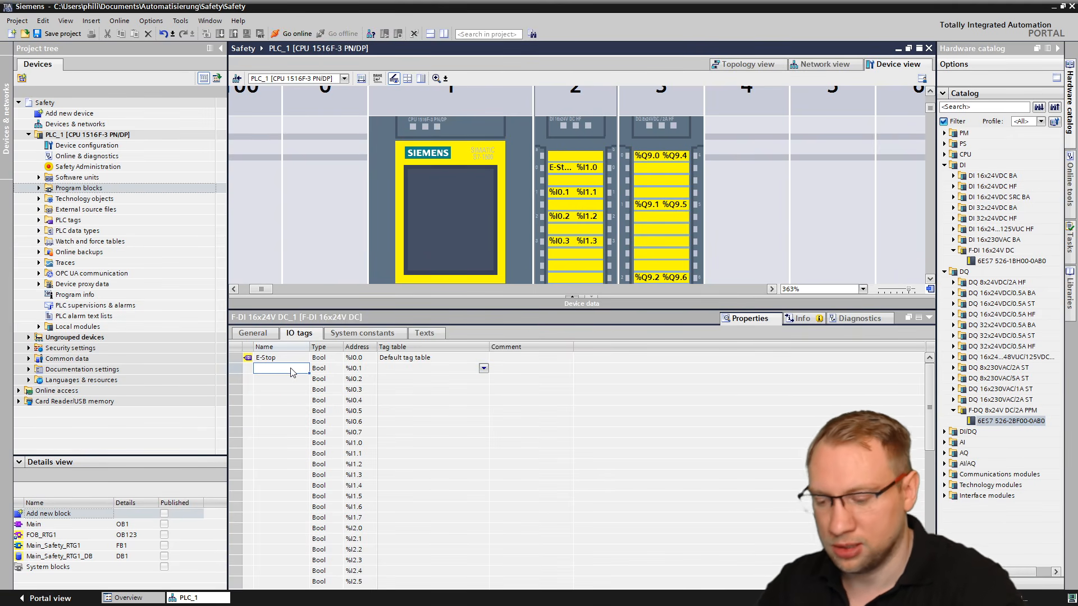
text(HeyHey)
key(Return)
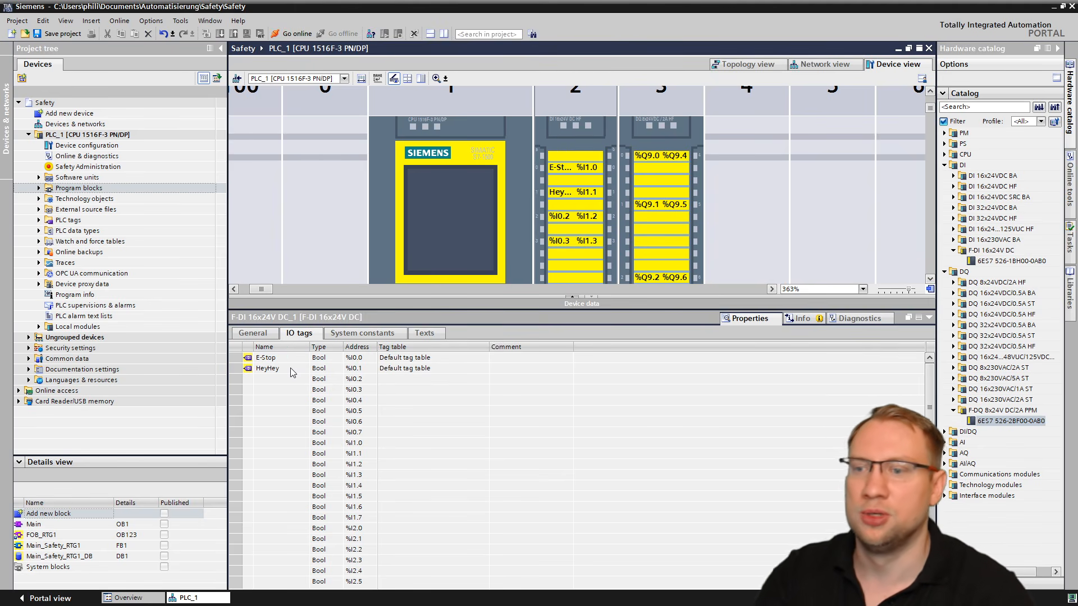
- Create an IO tag named HeyHey_Not connected at address %I1.0 of the F-DI module
double_click(288, 444)
text(HeyHey_N)
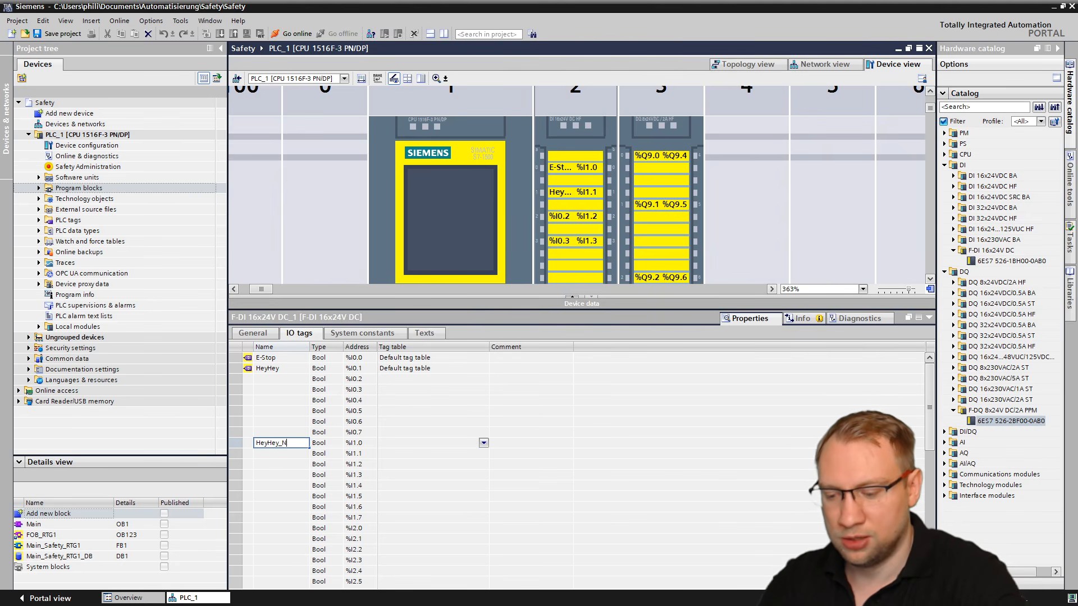
text(ot connected)
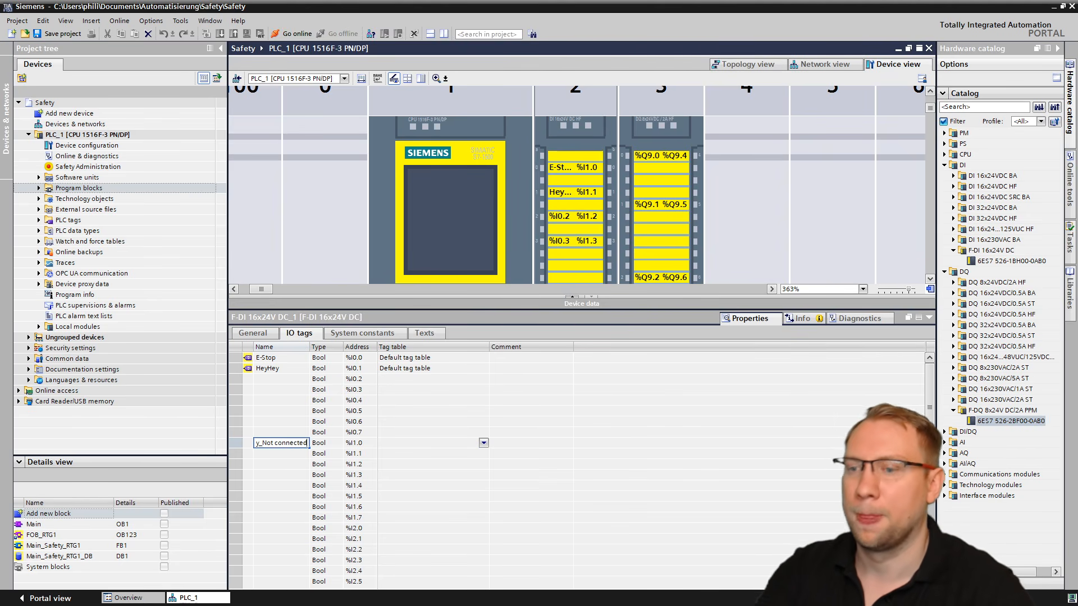
key(Return)
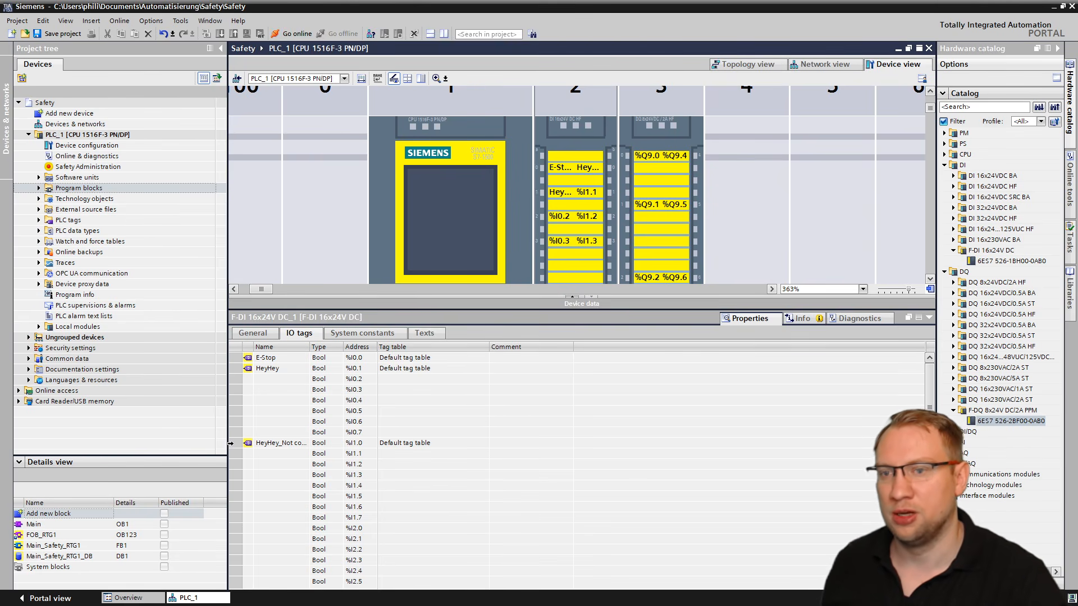
- Move the HeyHey_Not connected tag from address %I1.0 to %I1.1, and view the E-Stop tag's properties
click(230, 444)
double_click(283, 444)
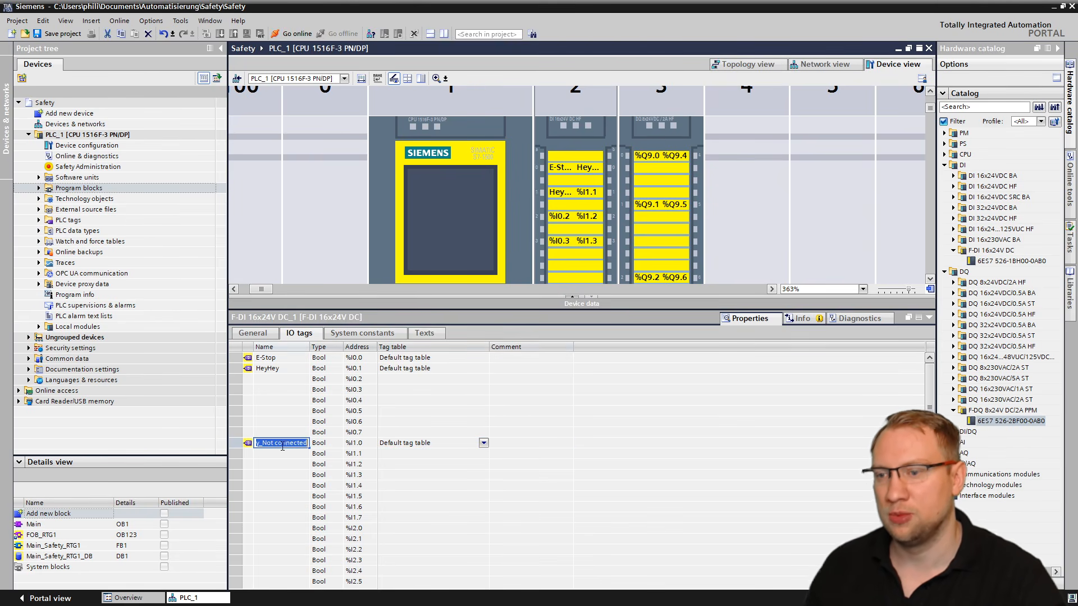
text(HeyHey_Not connected)
click(290, 454)
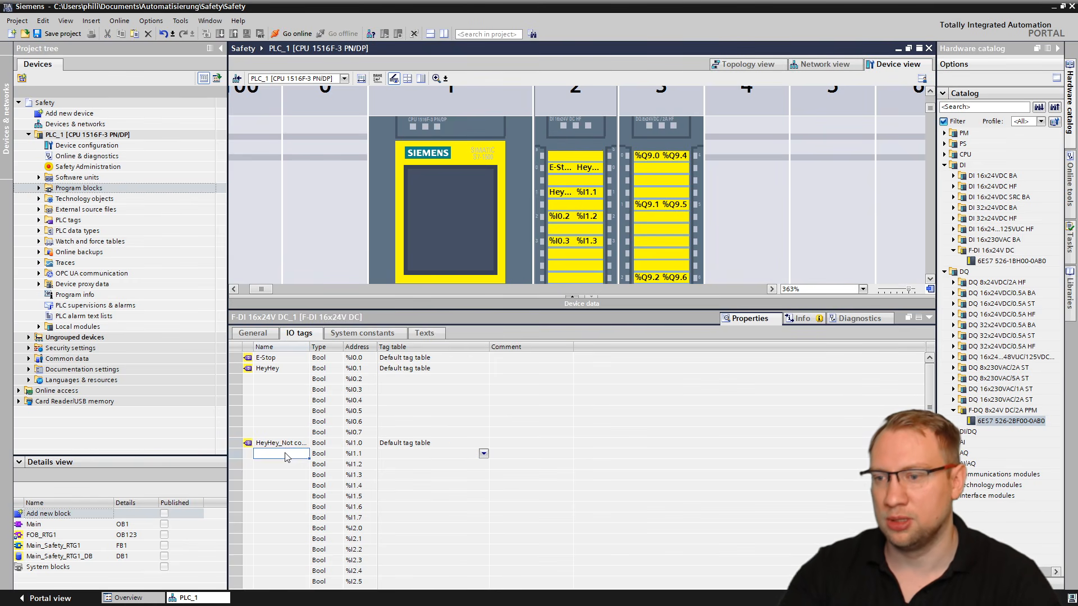
click(286, 454)
text(HeyHey_Not connected)
click(512, 486)
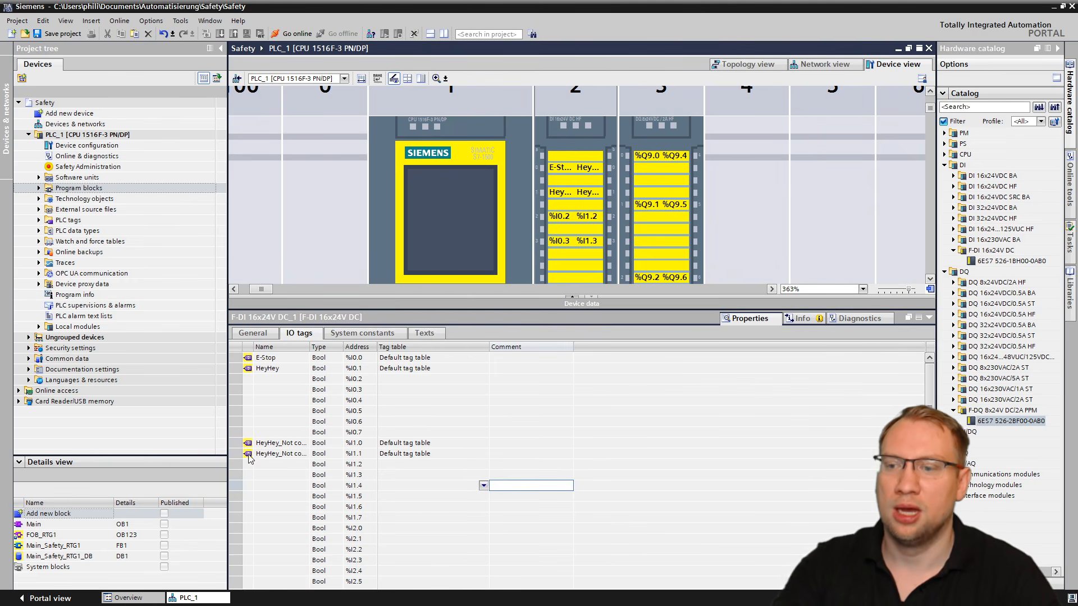
click(236, 447)
key(Delete)
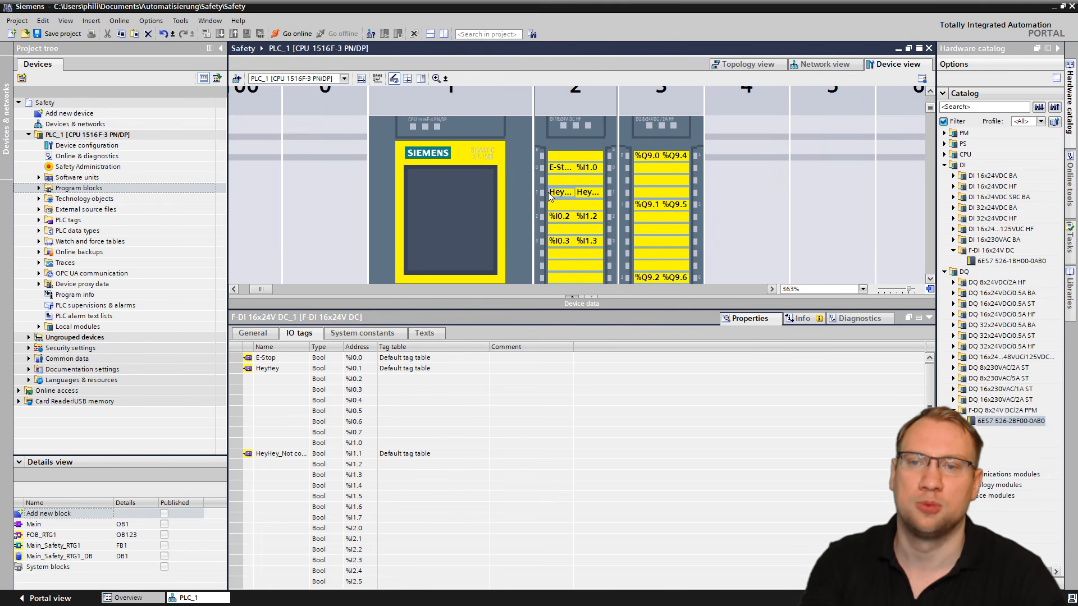
click(585, 168)
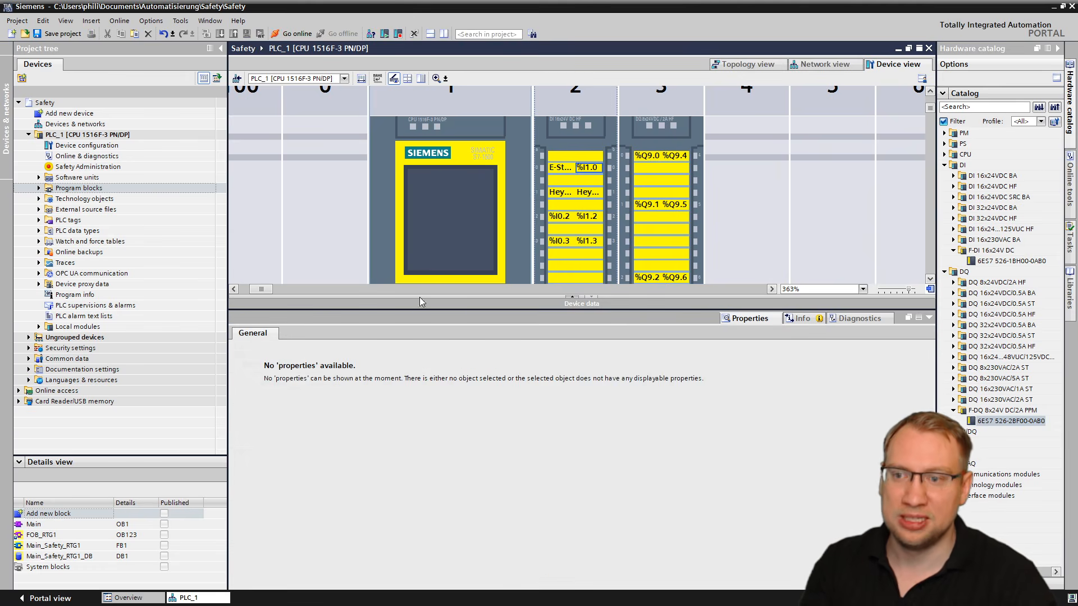
click(553, 167)
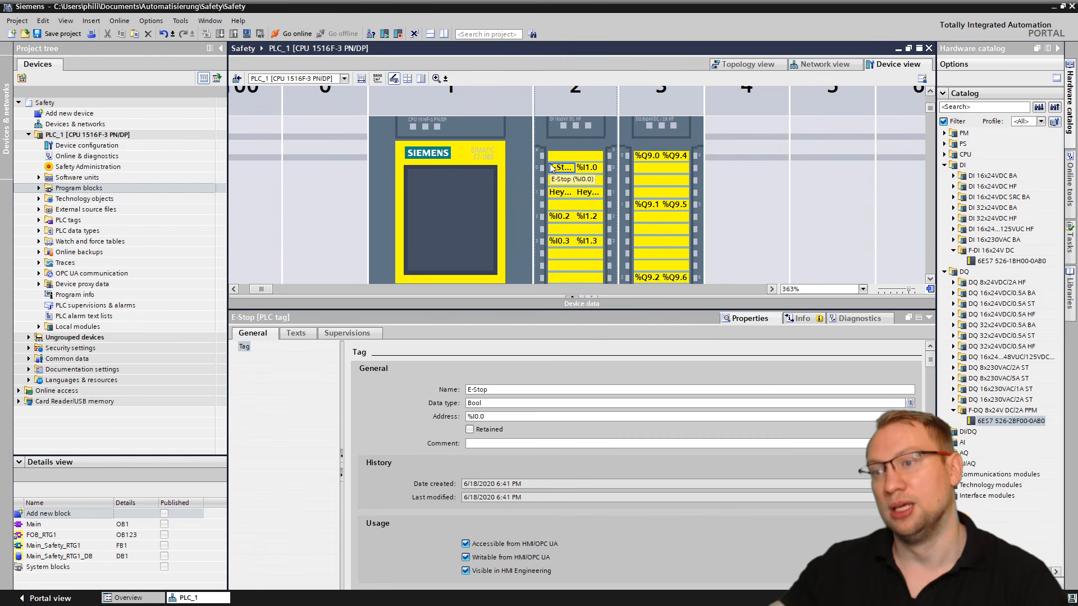
- Compile PLC_1 and display its F-signatures in Safety Administration
double_click(117, 168)
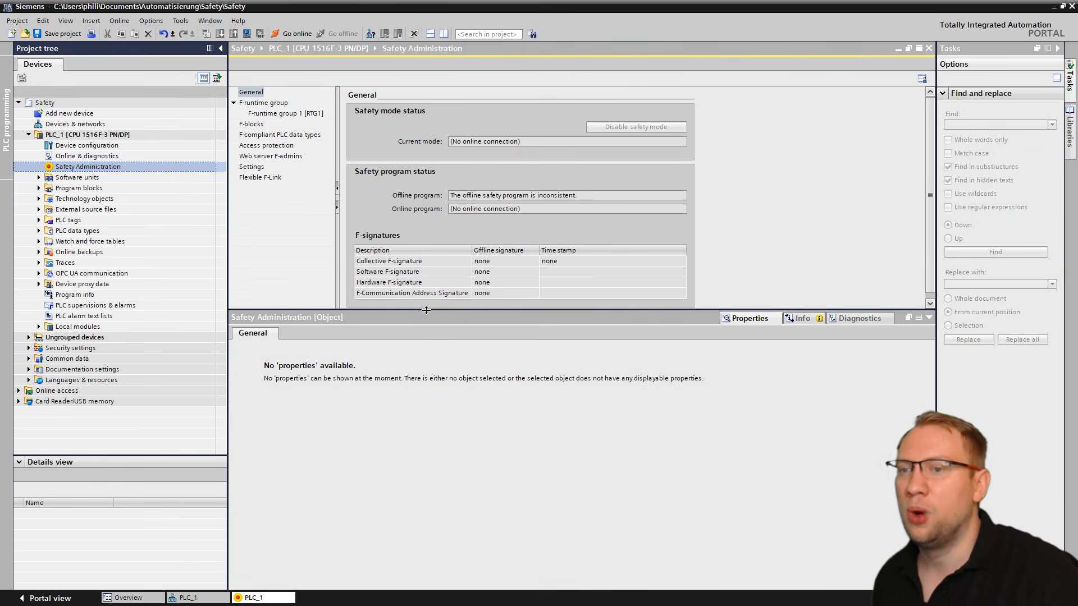
drag(426, 311, 428, 417)
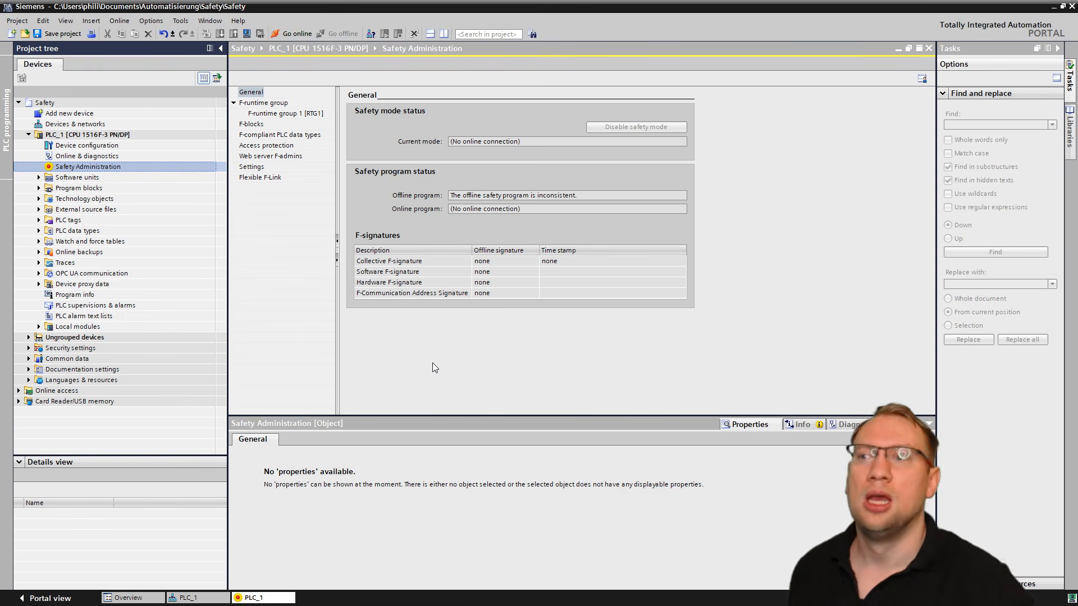
click(132, 134)
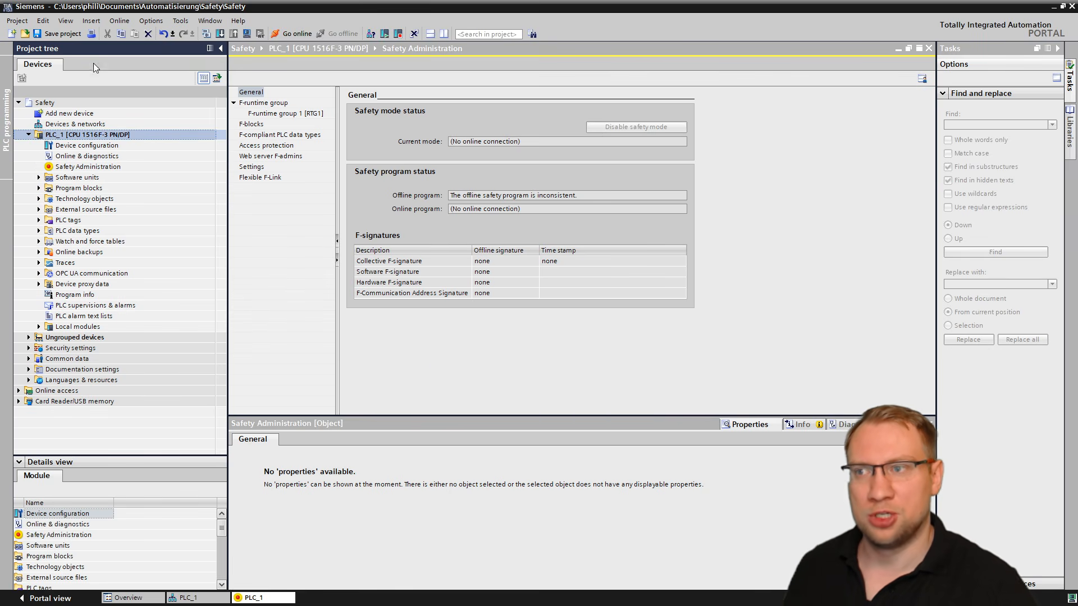
click(205, 34)
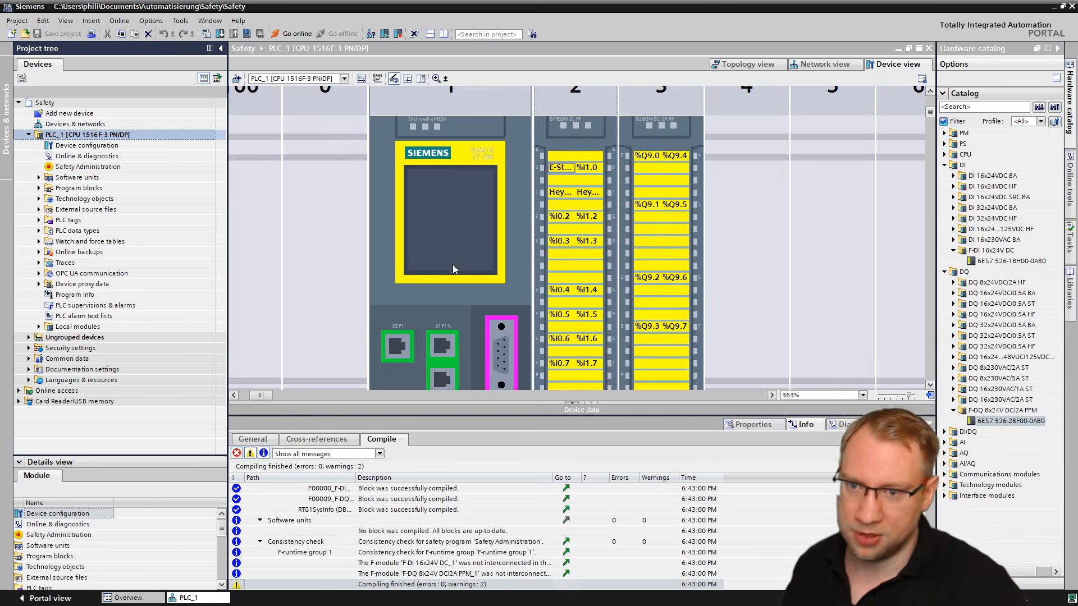
double_click(100, 167)
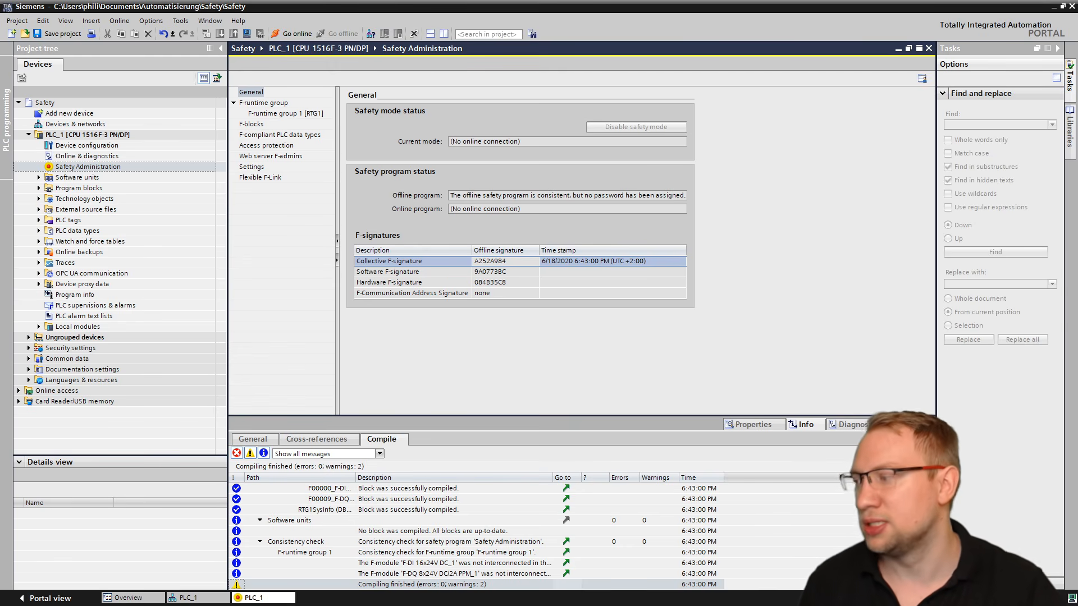
- Switch to Snipping Tool, capture the safety program status with its F-signatures, underline the hardware F-signature, and move the snip aside
key(alt+Tab)
click(317, 63)
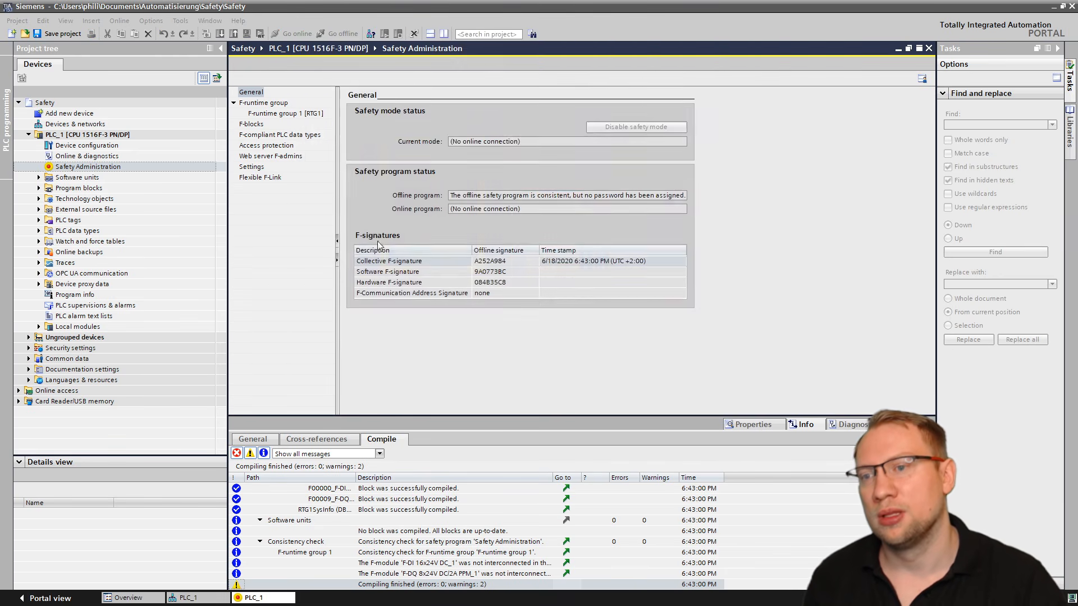
drag(339, 156, 702, 344)
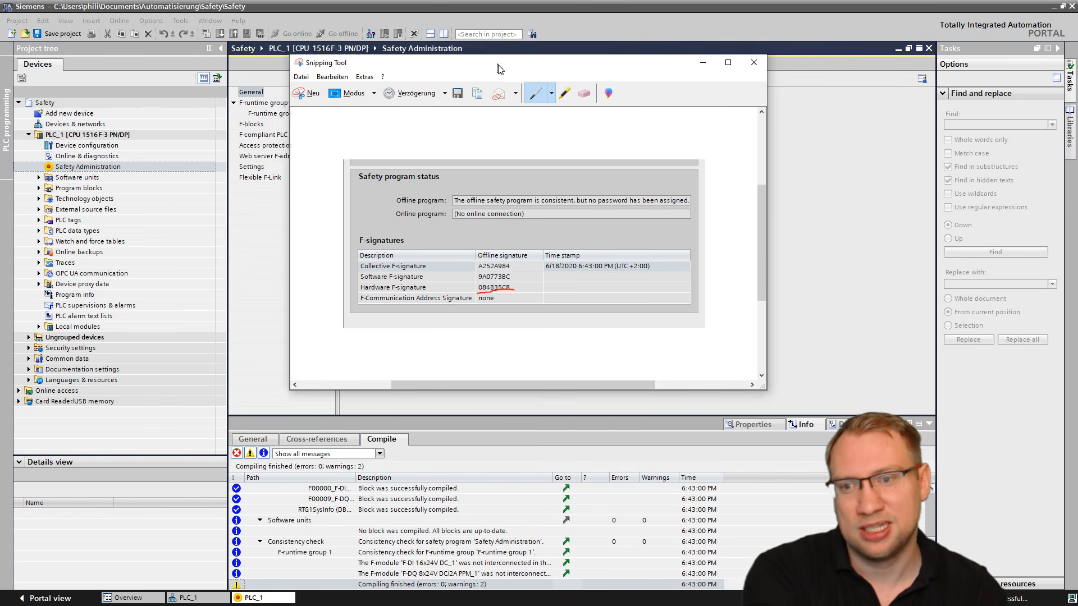
drag(505, 67, 1077, 213)
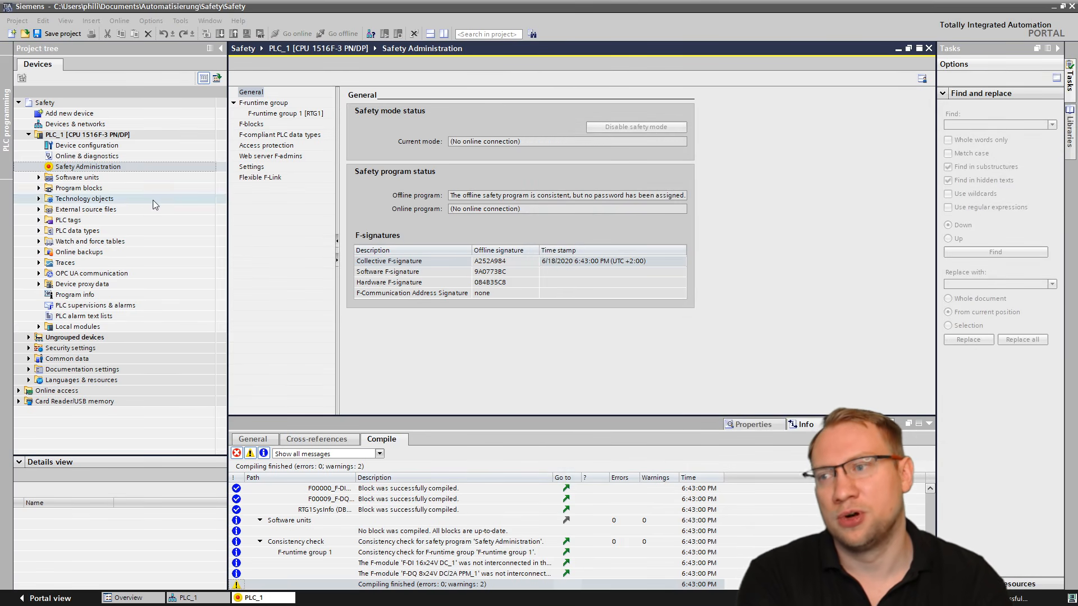
- Delete the F-DQ module in slot 3 from PLC_1's device configuration
double_click(90, 145)
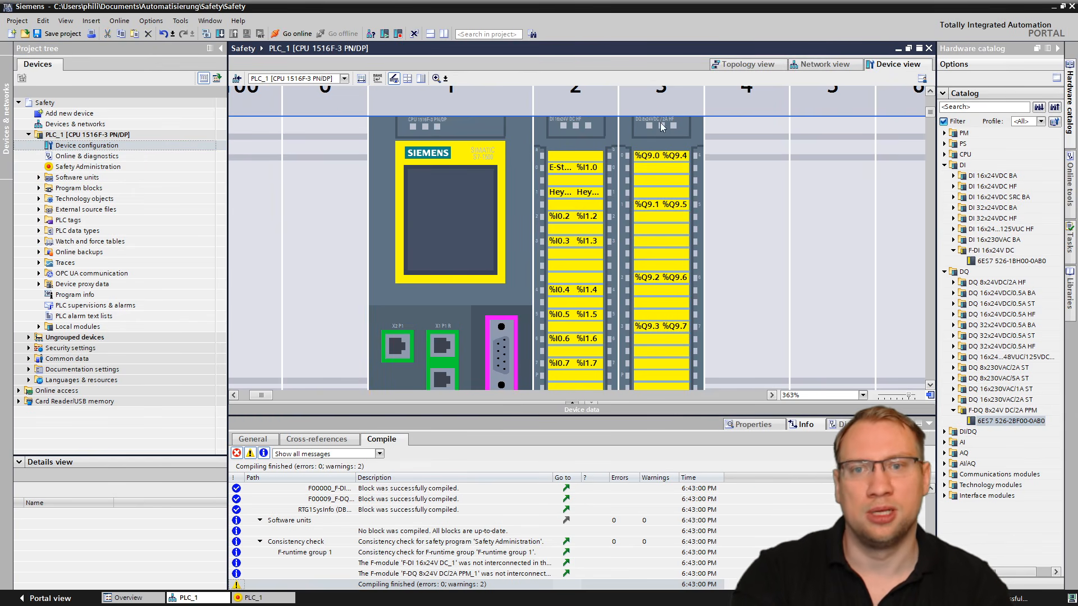
click(662, 131)
key(Delete)
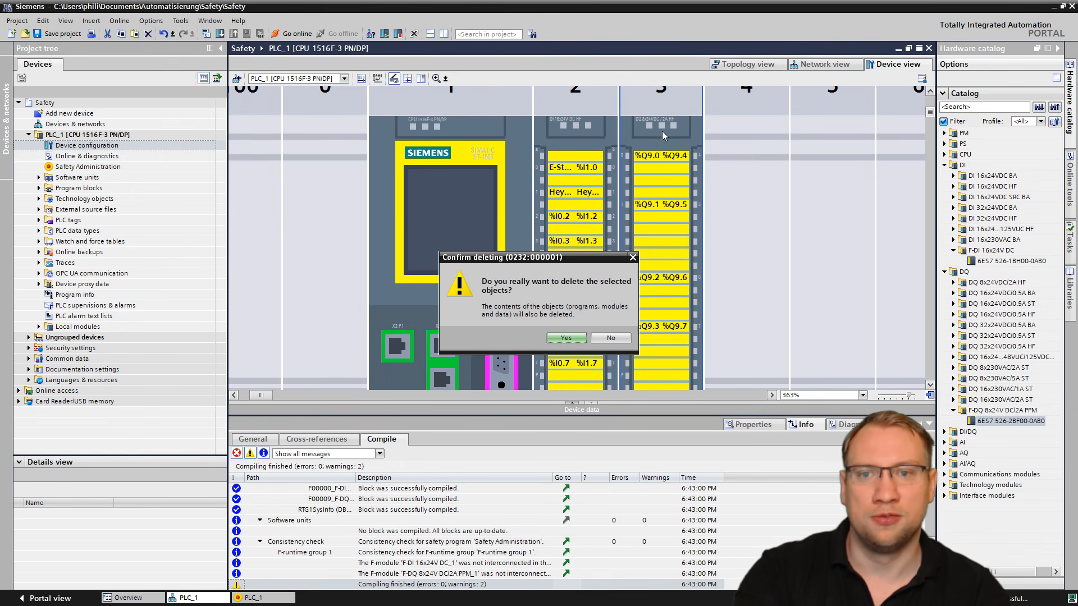
click(559, 337)
- Recompile PLC_1 without the F-DQ module and reopen the F-signatures in Safety Administration
double_click(104, 170)
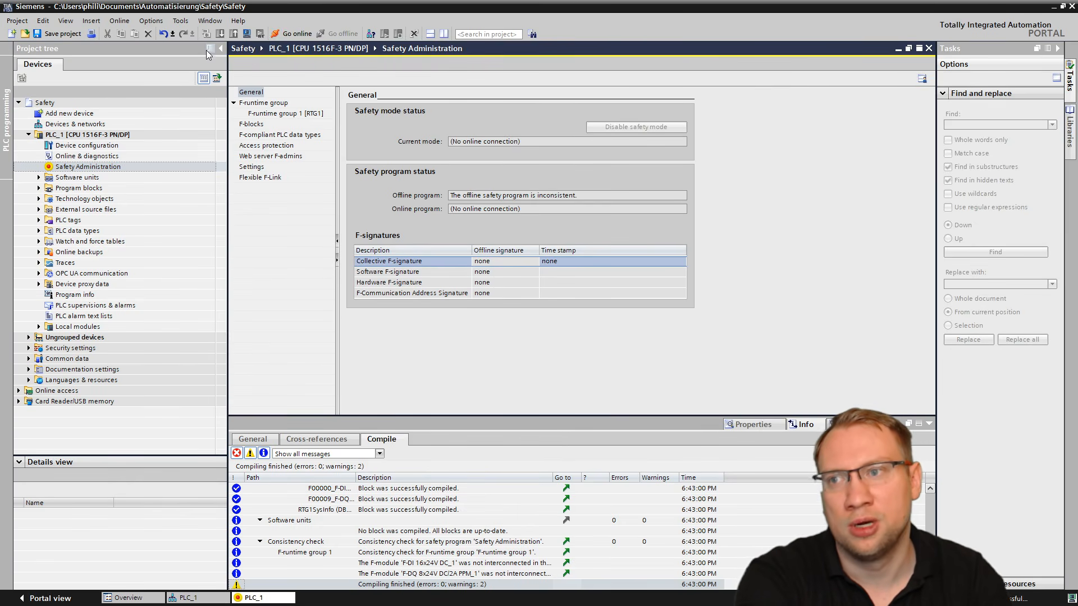
click(126, 135)
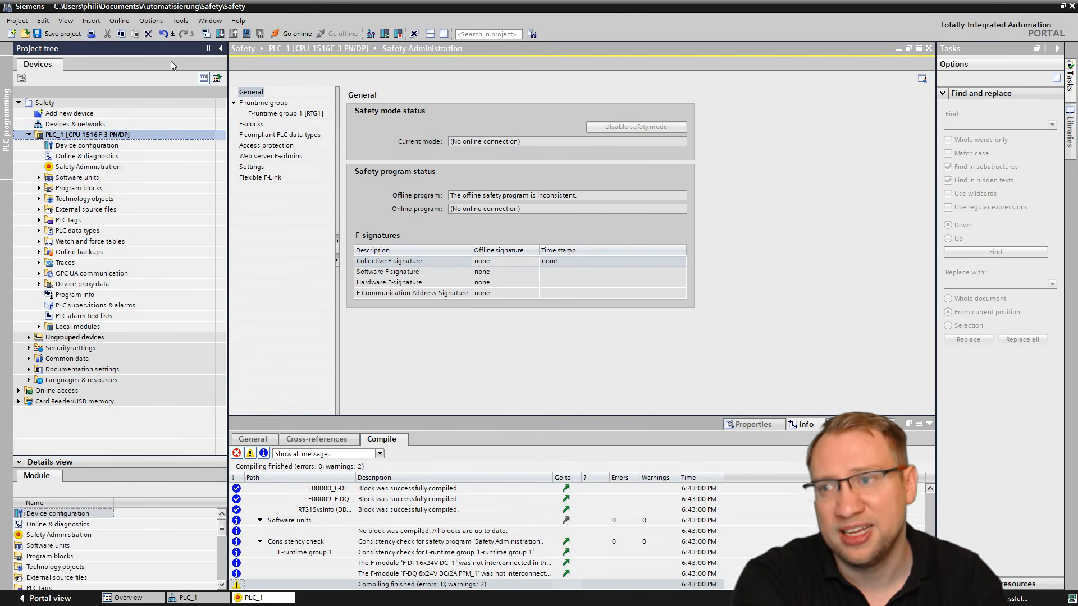
click(207, 34)
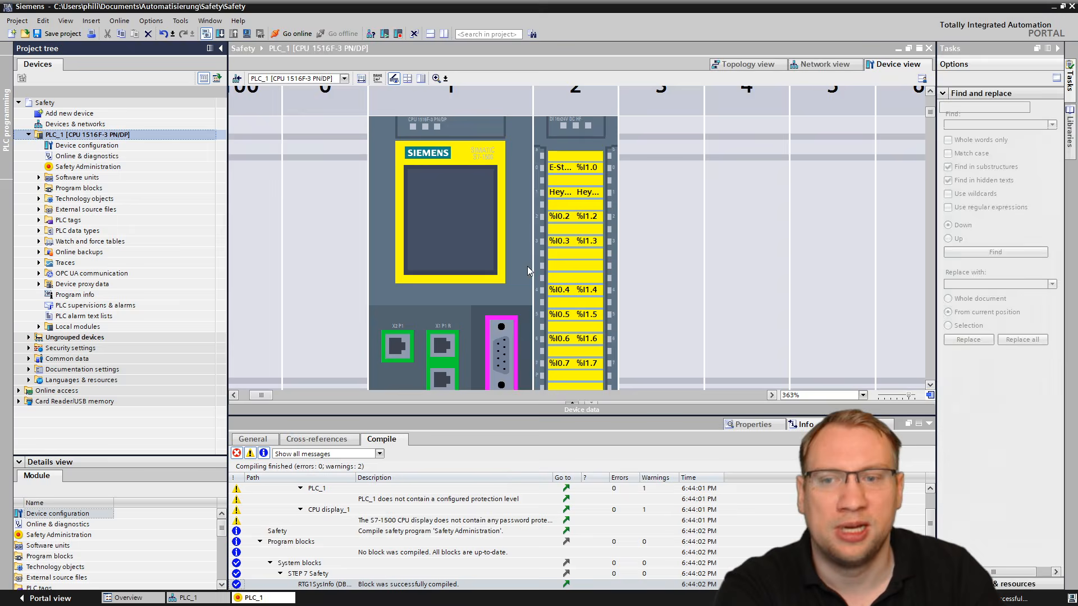
double_click(128, 167)
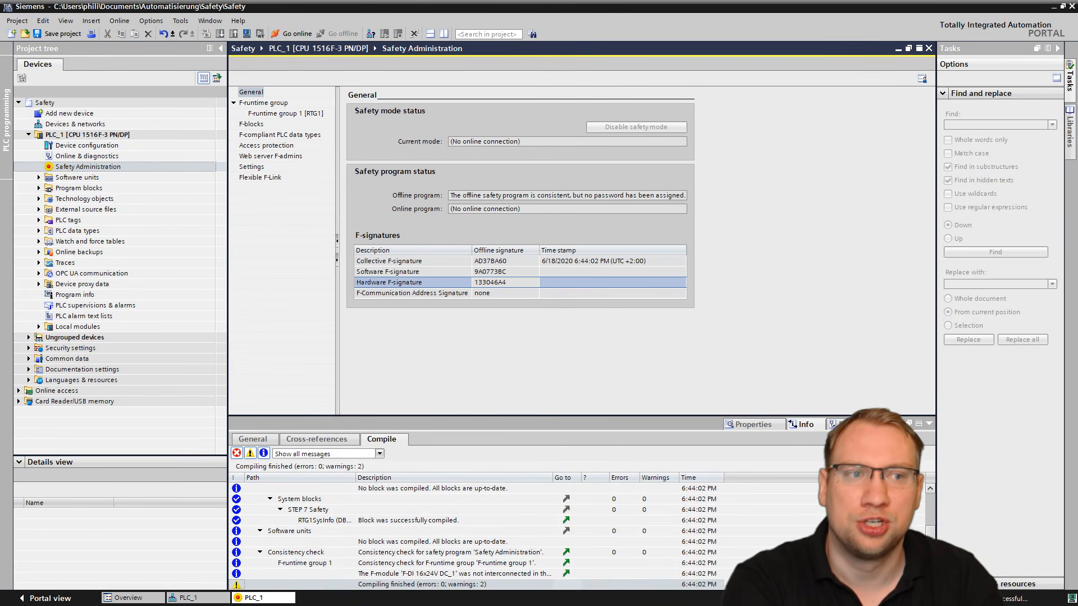
- Compare the current hardware and software F-signatures with those captured in the Snipping Tool window
drag(1077, 115, 780, 57)
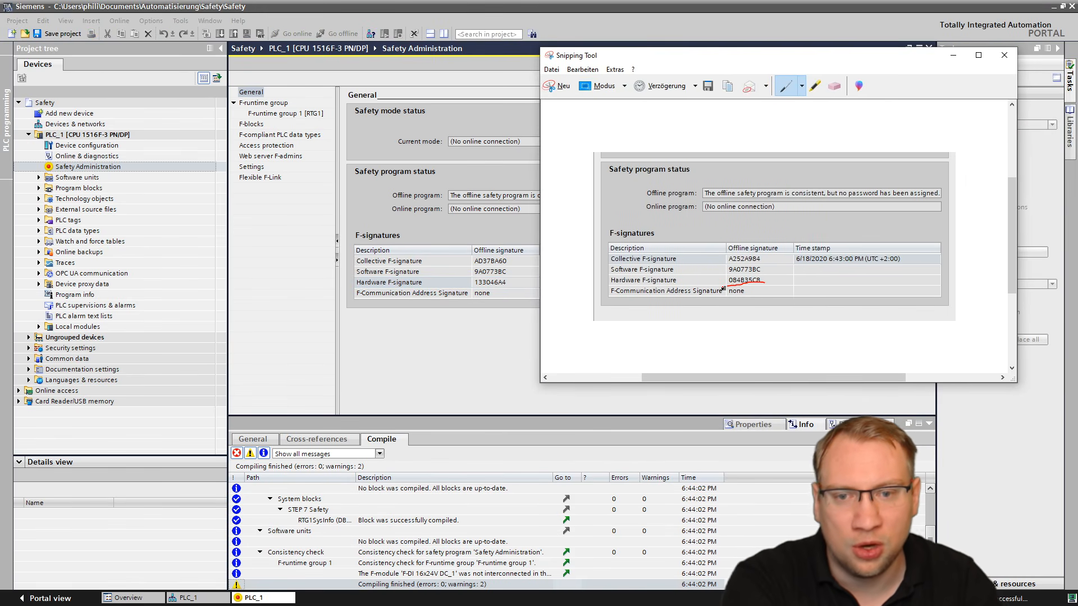
click(476, 285)
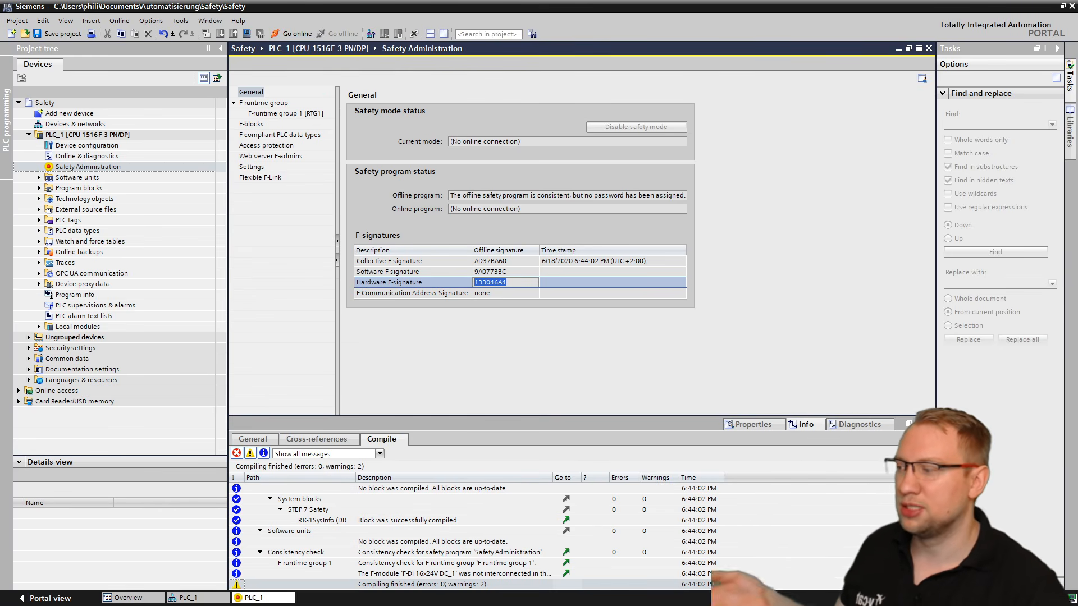
key(alt+Tab)
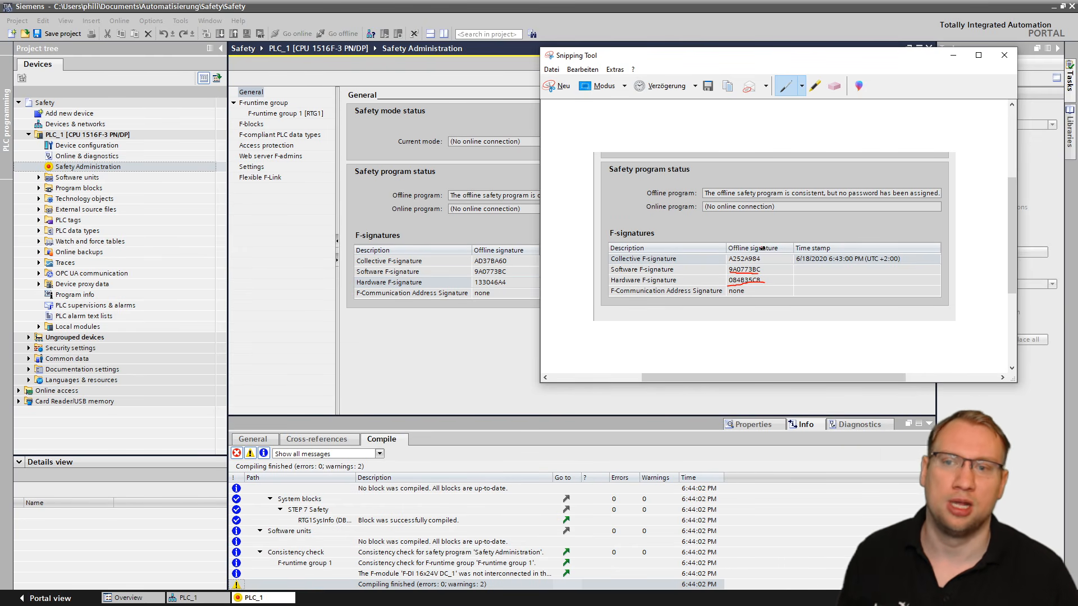
click(953, 56)
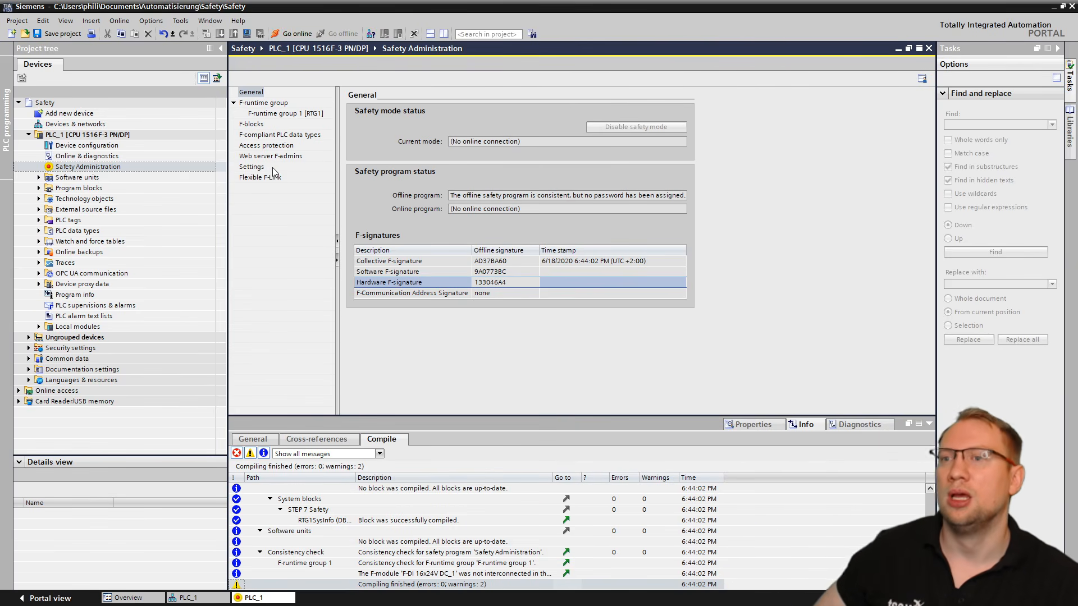
- Insert the F-DQ 8x24V DC/2A PPM module 6ES7 526-2BF00-0AB0 into slot 3 of the PLC_1 rack and show its properties
click(54, 135)
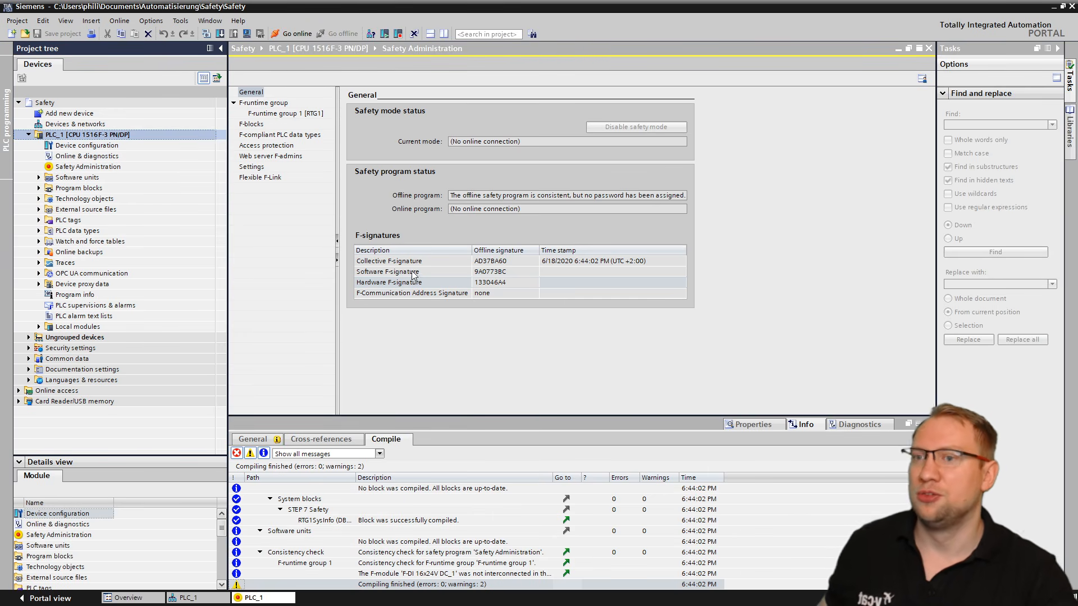
double_click(107, 147)
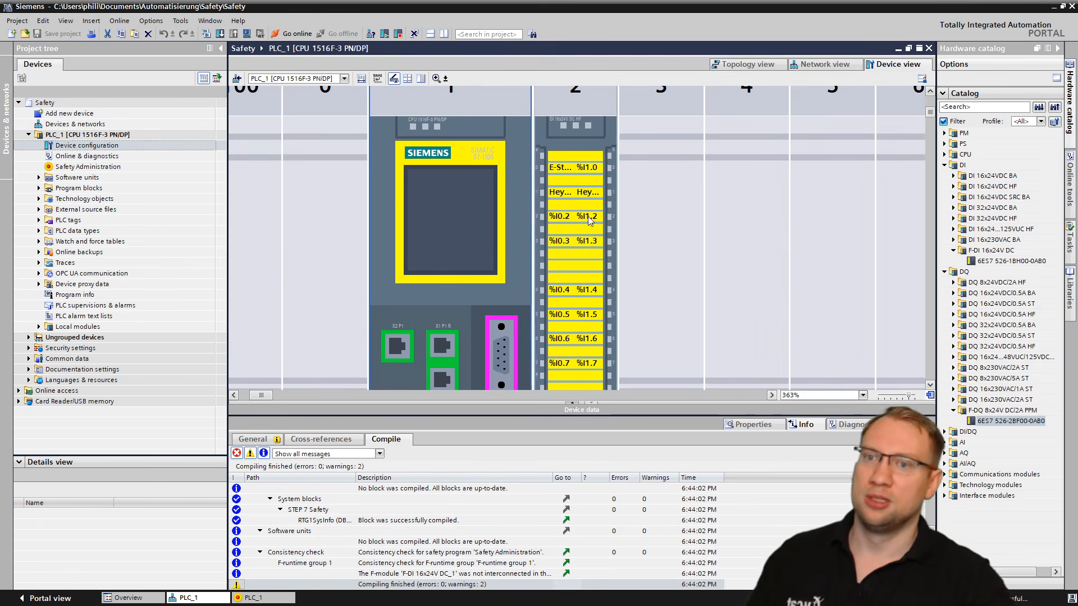
drag(990, 418, 683, 269)
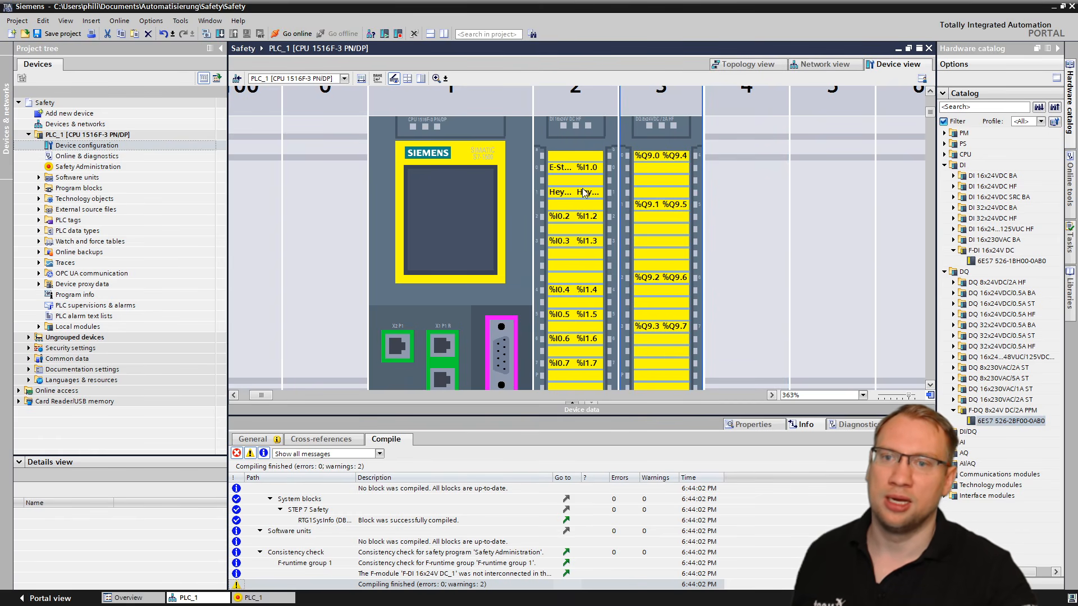
click(645, 176)
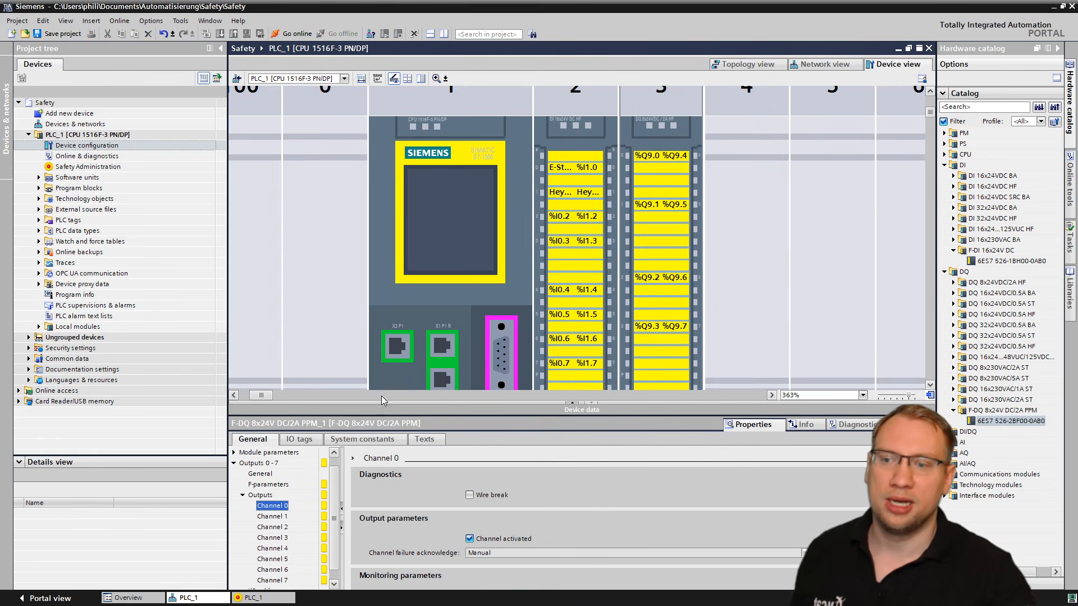
- Delete the E-Stop, HeyHey and %I1.1 tags from the IO tags of the F-DI module in slot 2 and save the project
click(587, 177)
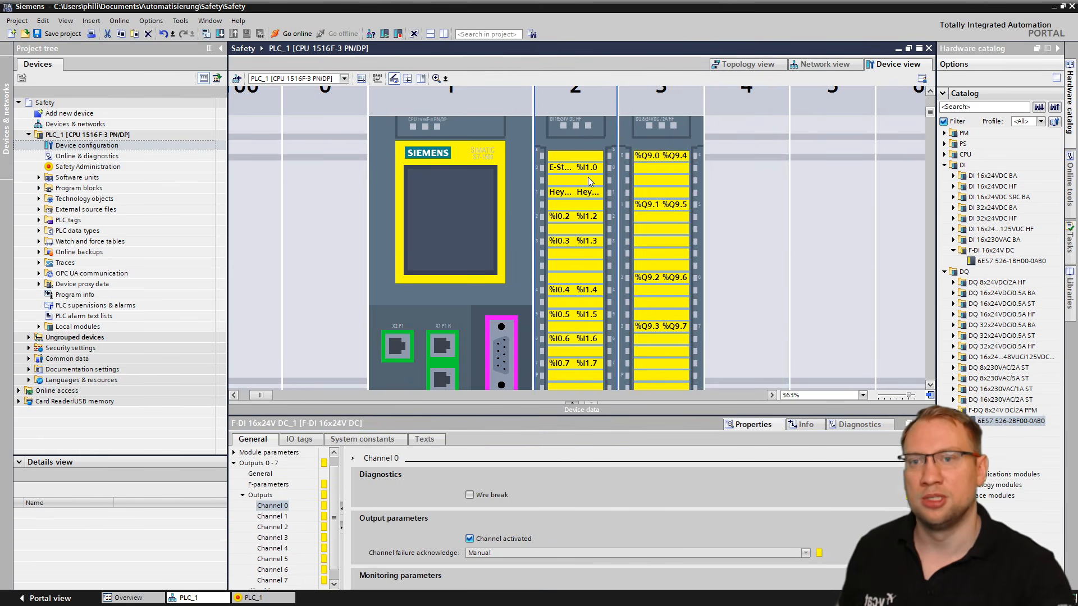
drag(319, 415, 319, 292)
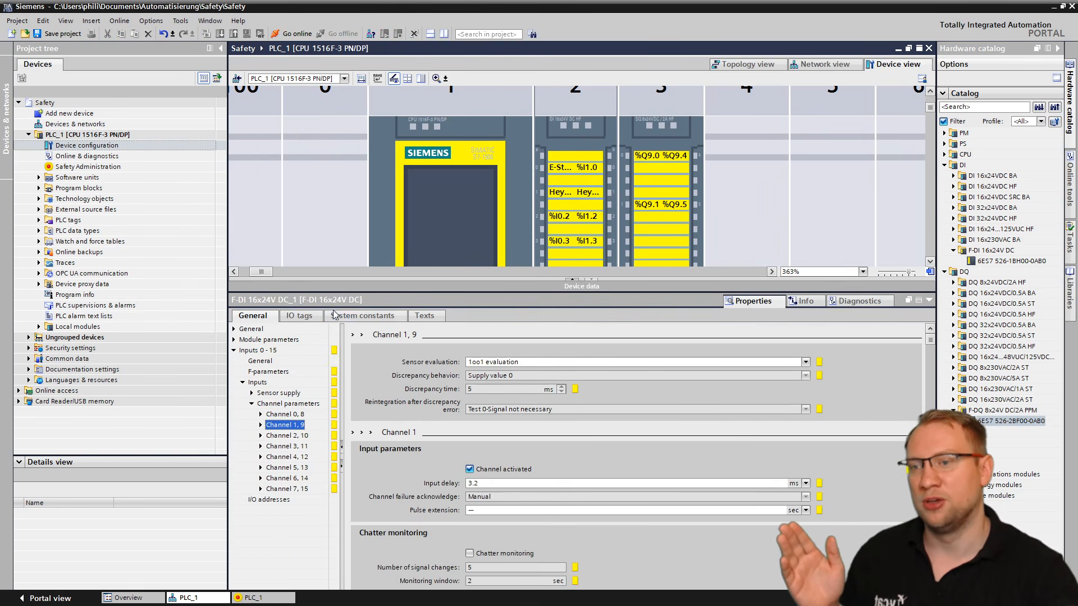
click(303, 316)
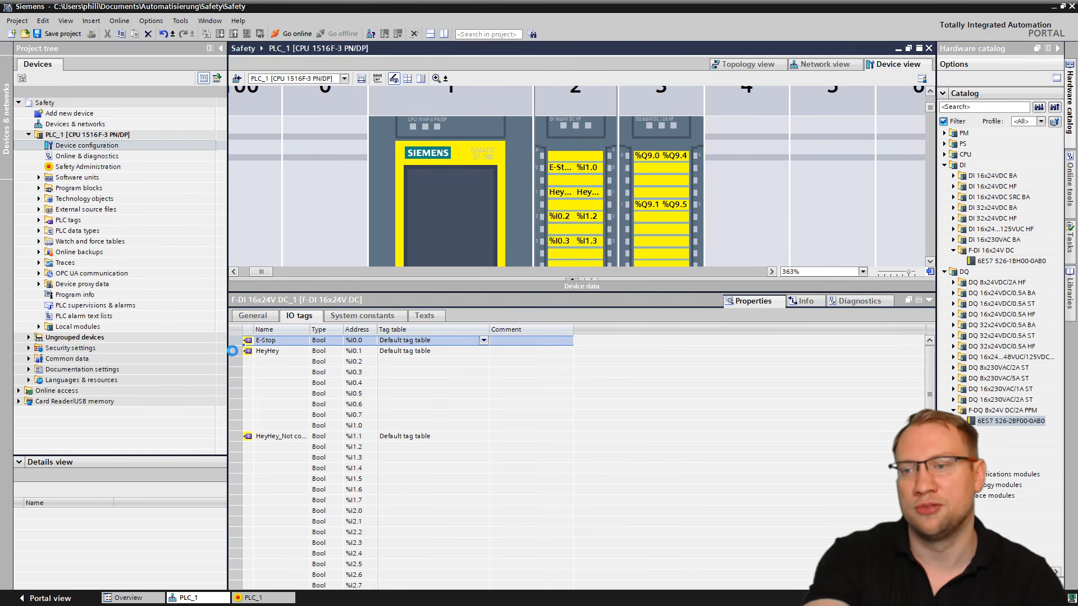
key(Delete)
click(240, 351)
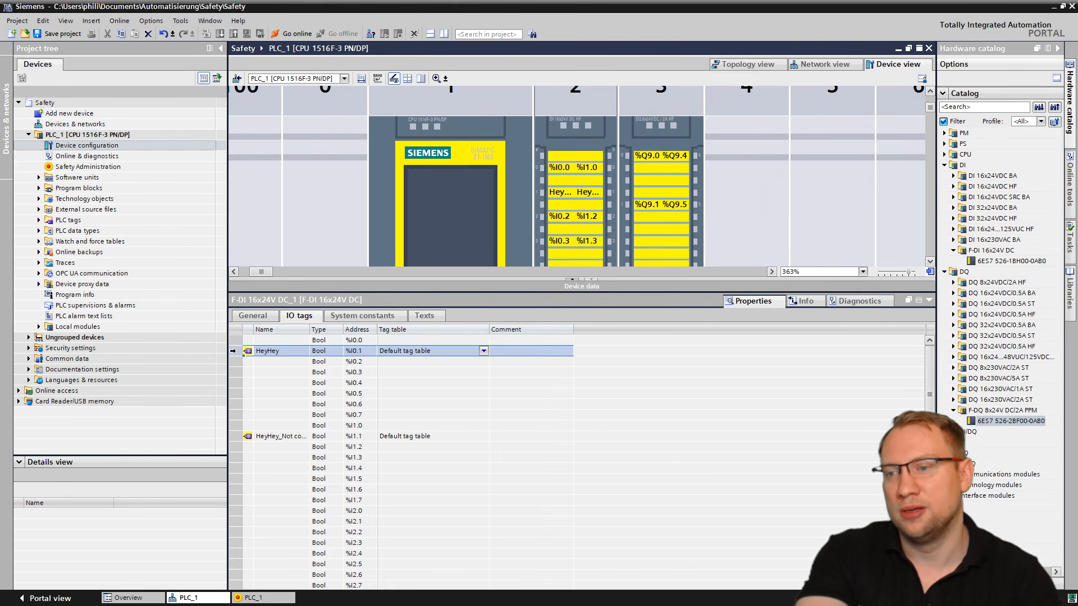
key(Delete)
click(239, 435)
key(Delete)
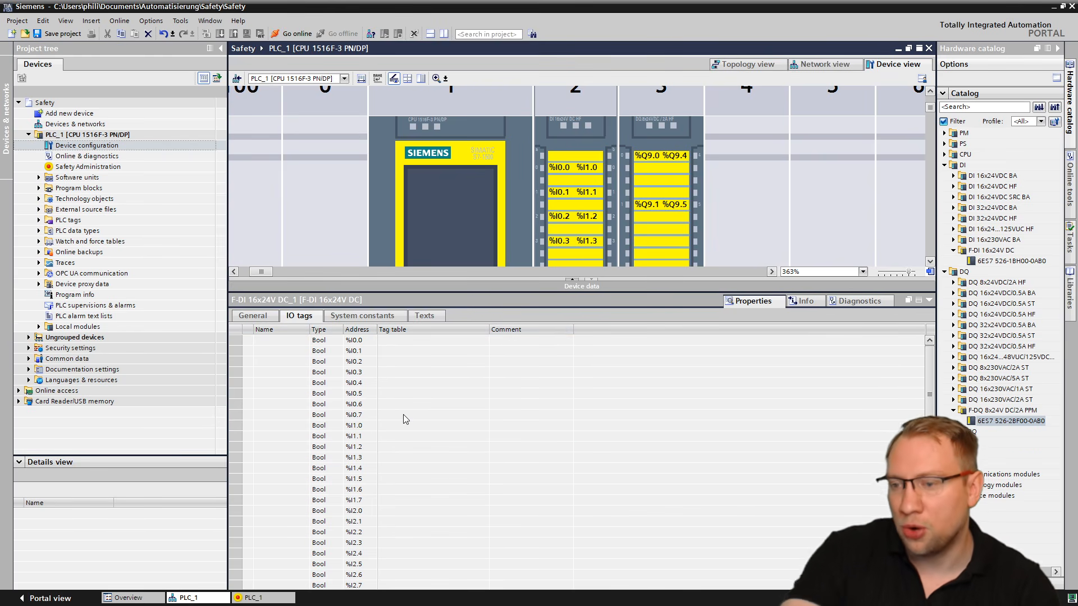
key(ctrl+s)
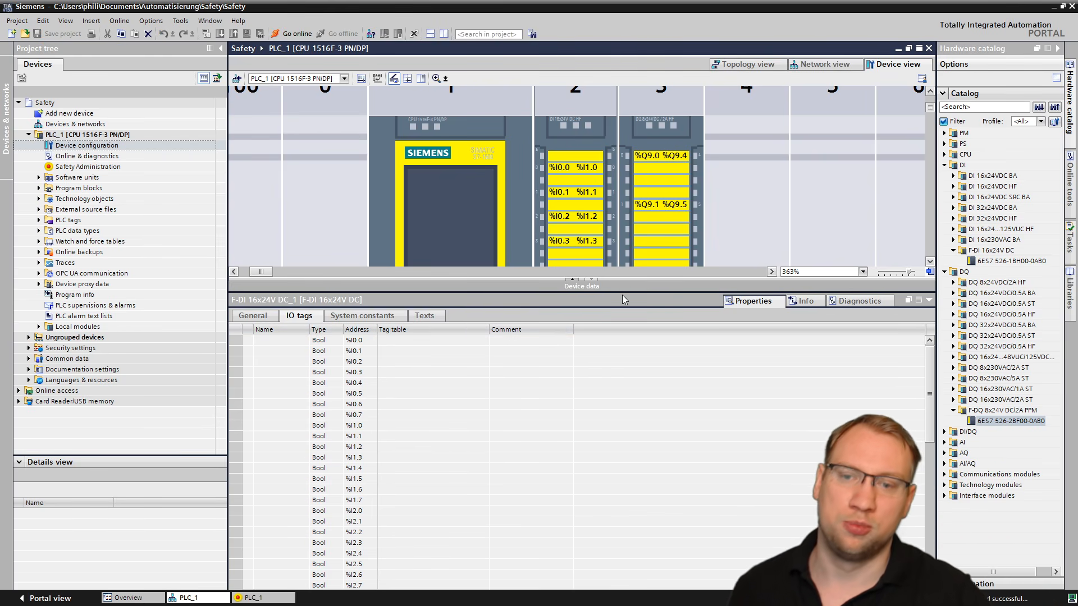
drag(622, 295, 624, 414)
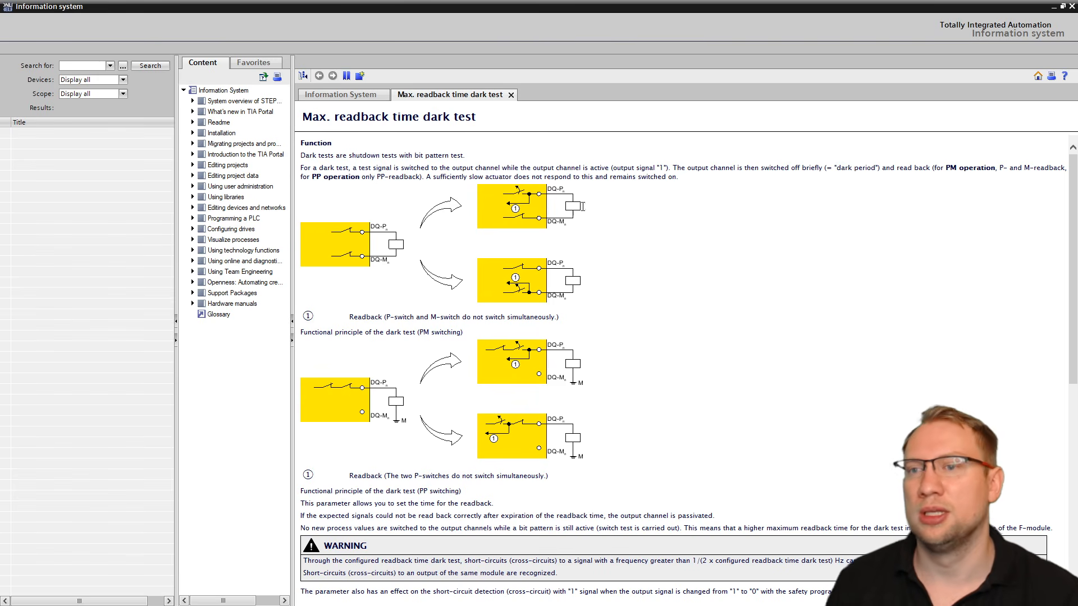
- Restore the Information system help window to a smaller size and clear it away from the device configuration
double_click(773, 7)
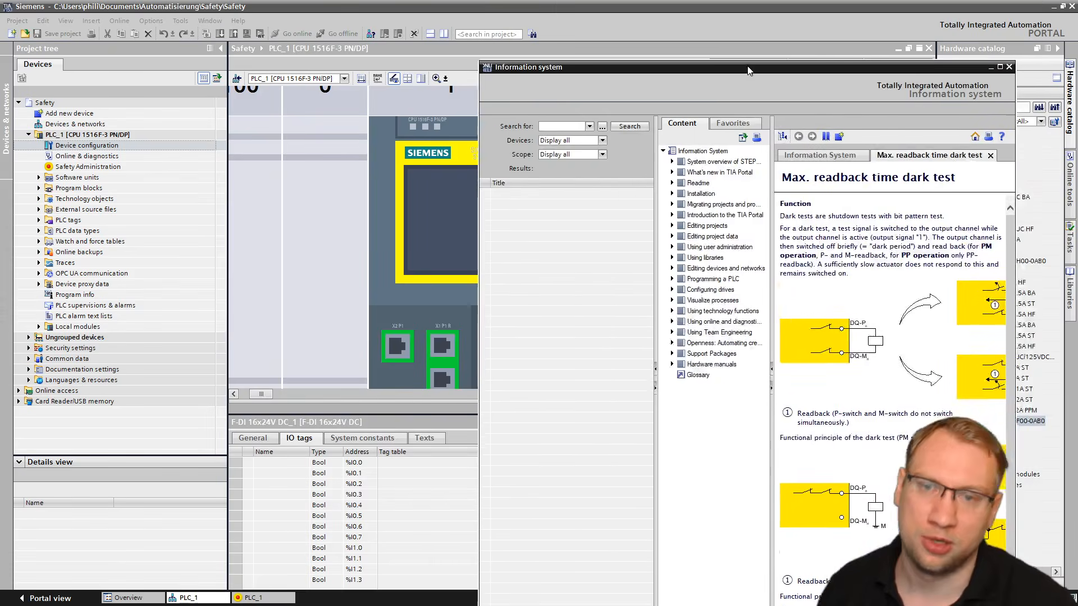
click(933, 67)
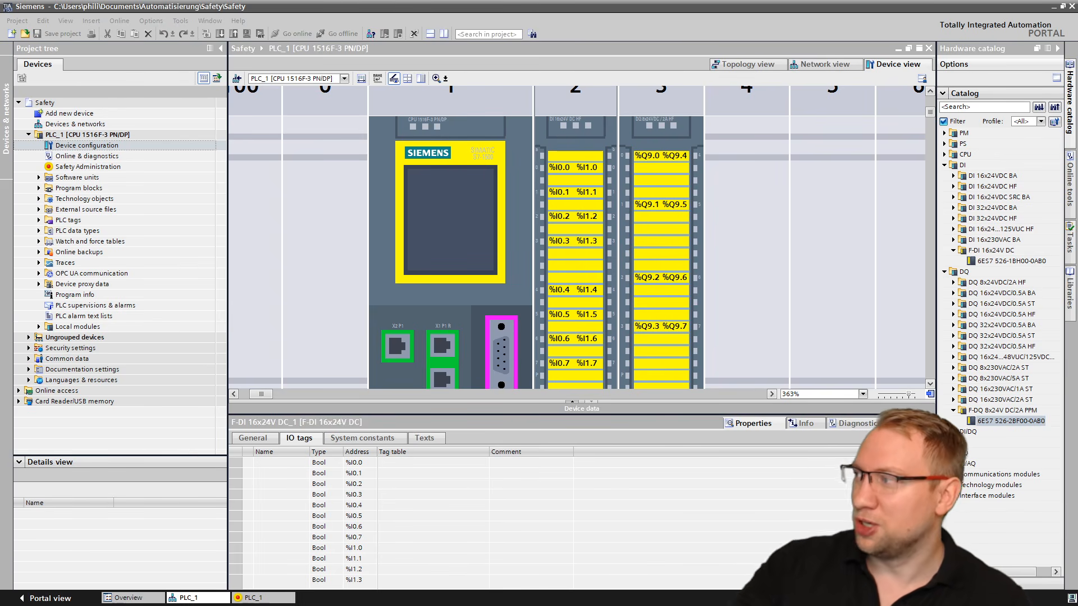
- Show the World of Automation website's forum and the GoFundMe training campaign page in the browser, and return to TIA Portal
drag(0, 224, 265, 0)
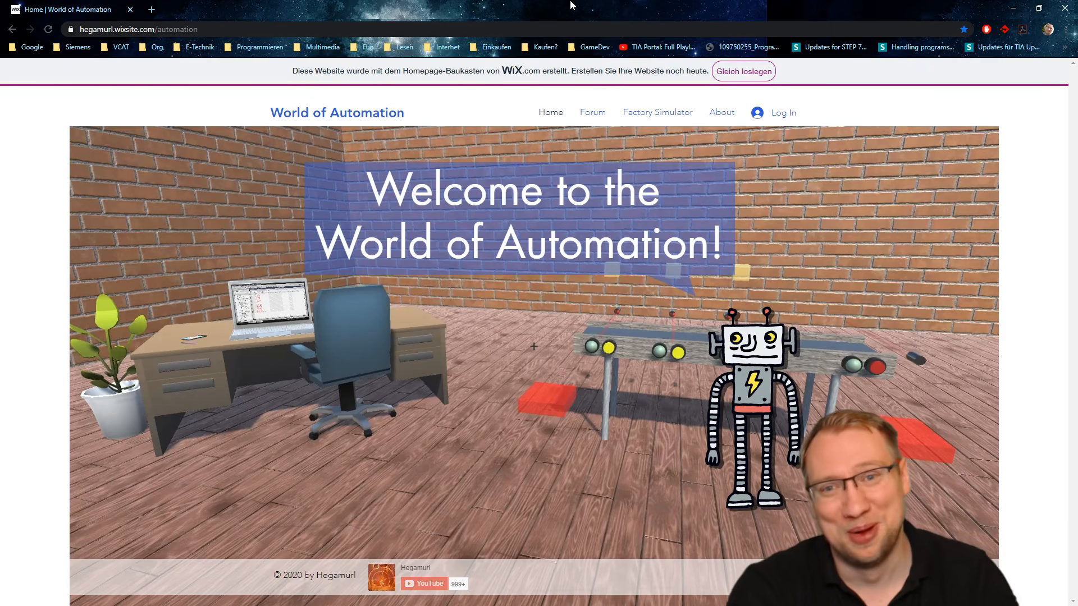
click(593, 114)
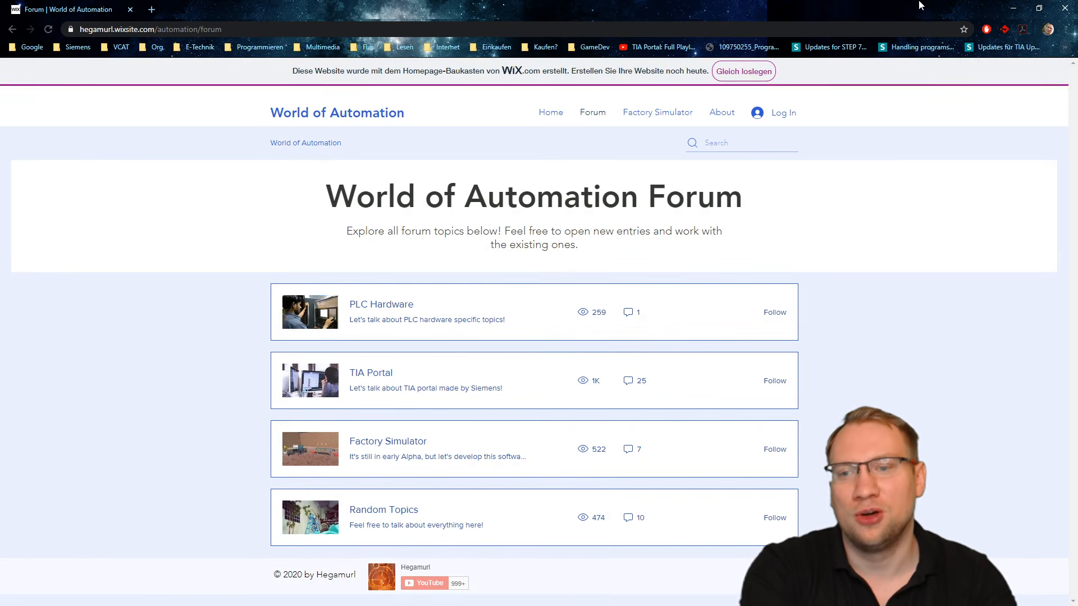
drag(823, 5, 1077, 25)
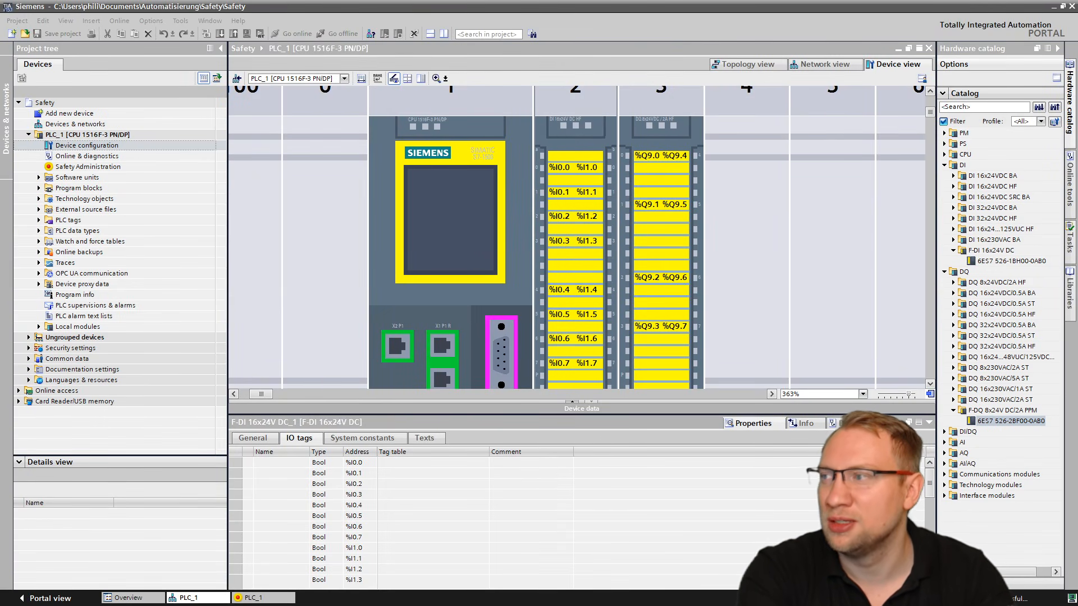
drag(649, 605, 656, 2)
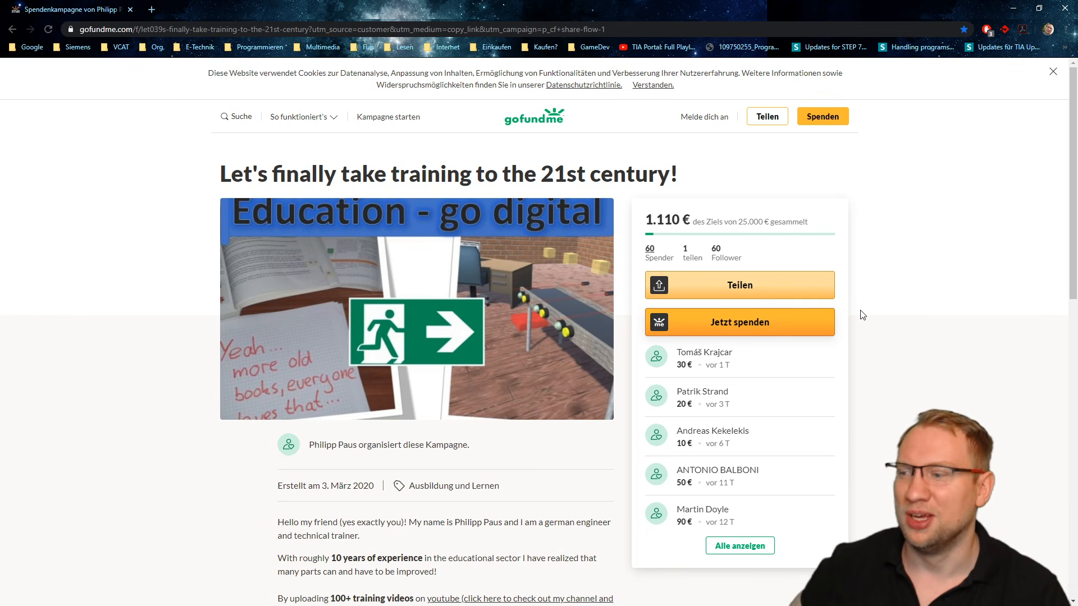
double_click(641, 9)
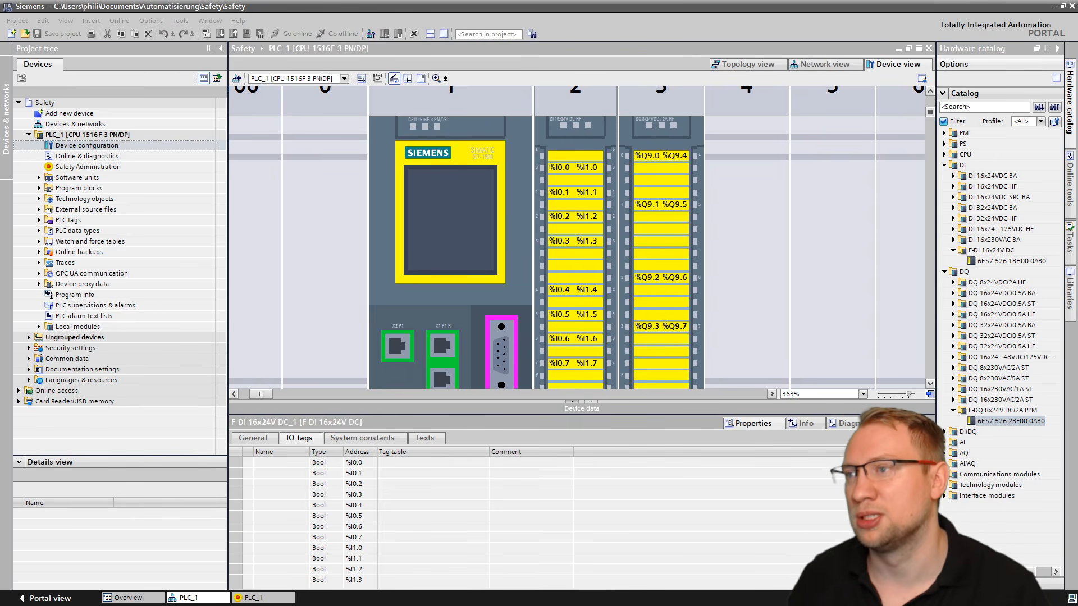
click(150, 7)
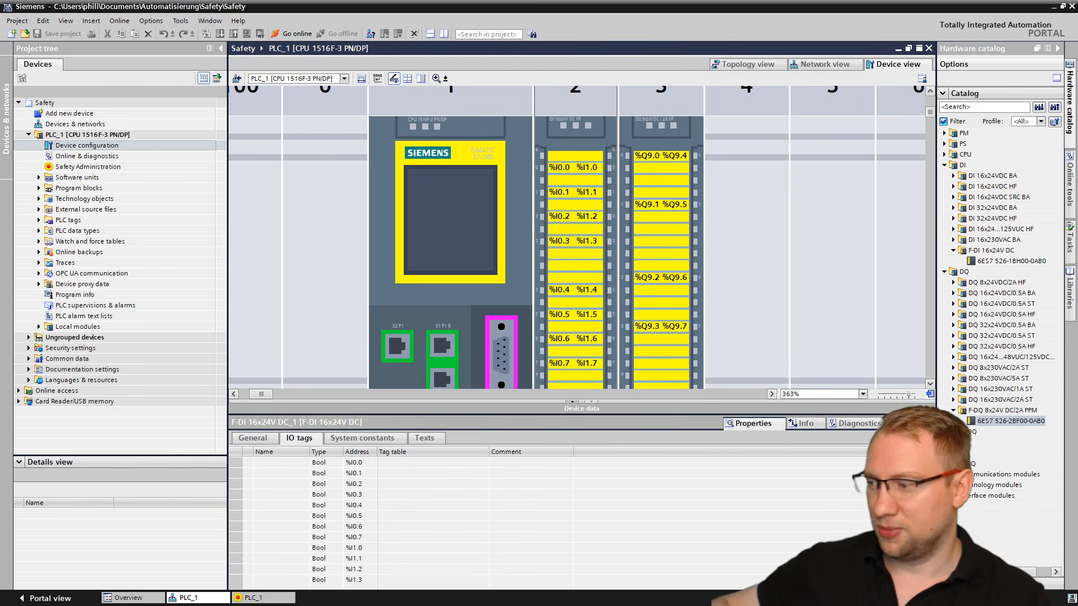